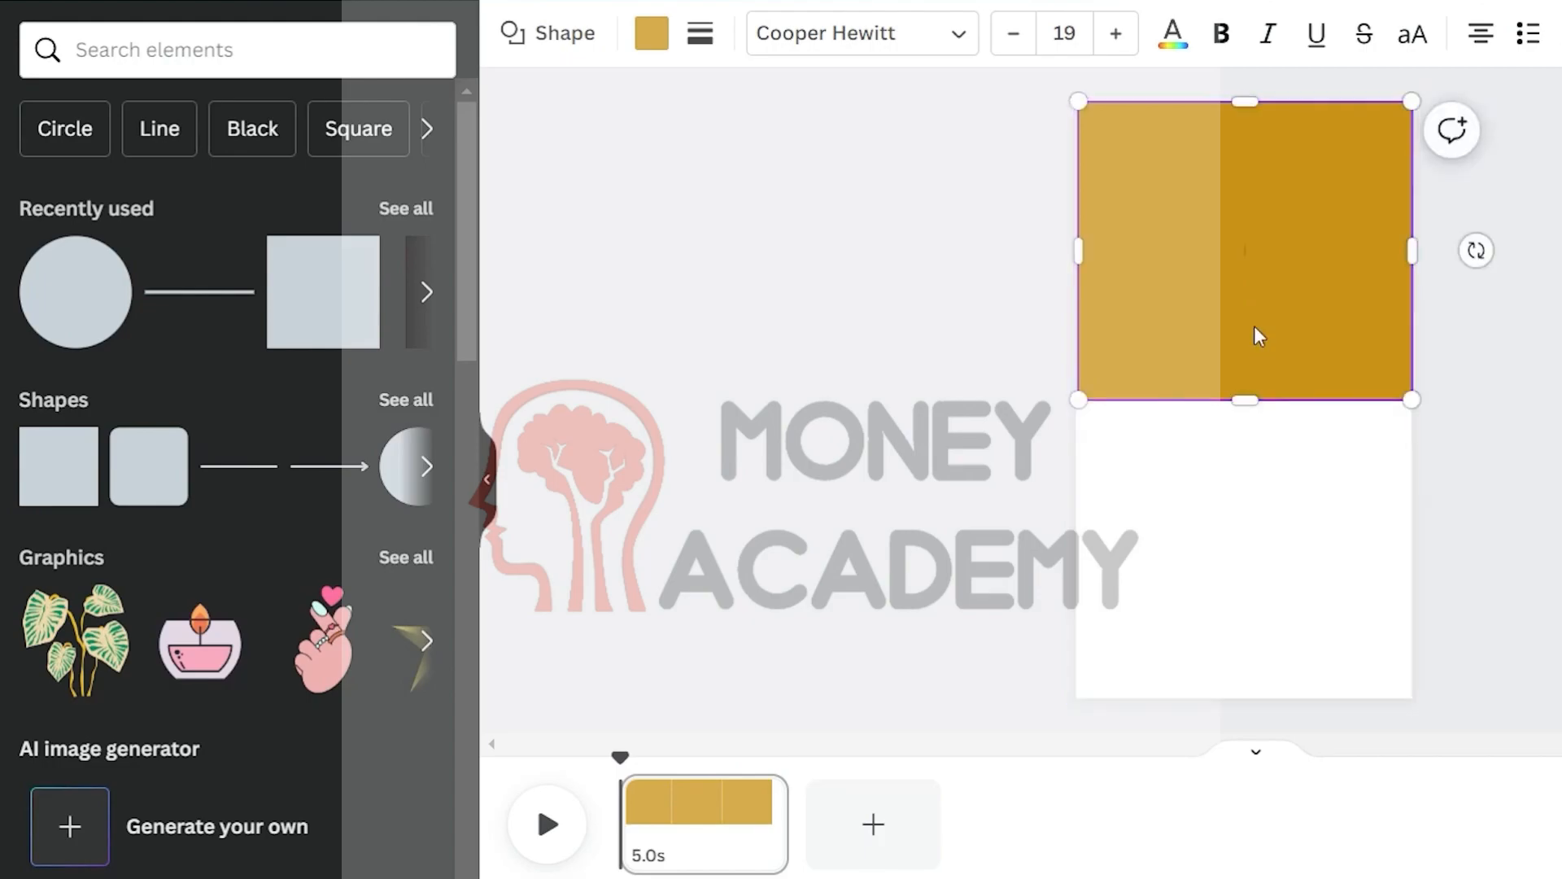
# Recolor the top rectangle red using the color search
pyautogui.click(1212, 277)
pyautogui.click(651, 33)
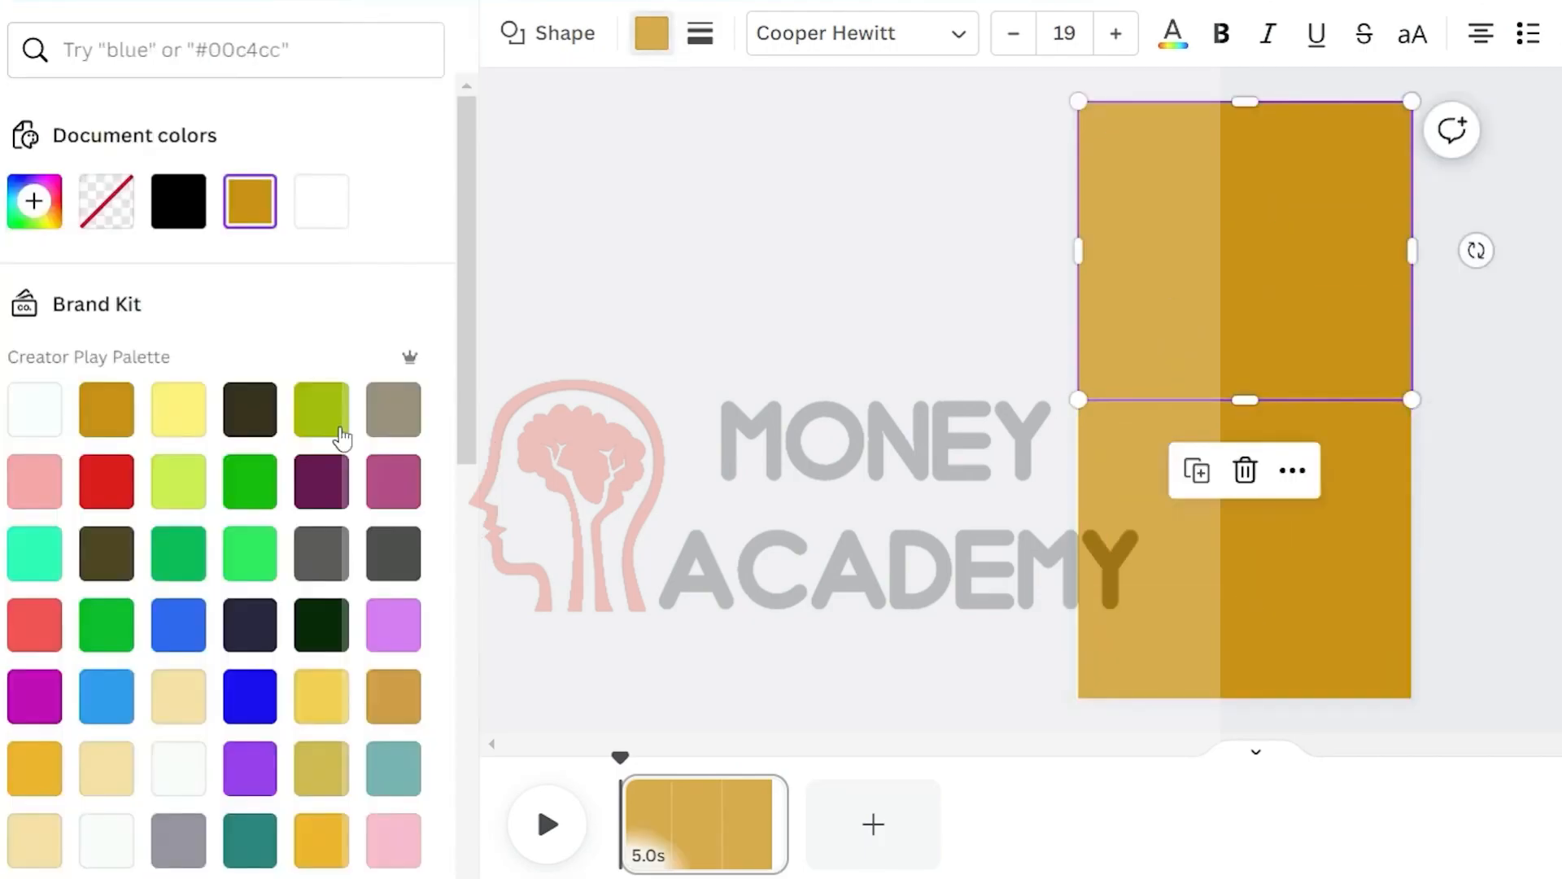
pyautogui.click(111, 50)
pyautogui.write('red')
pyautogui.click(35, 173)
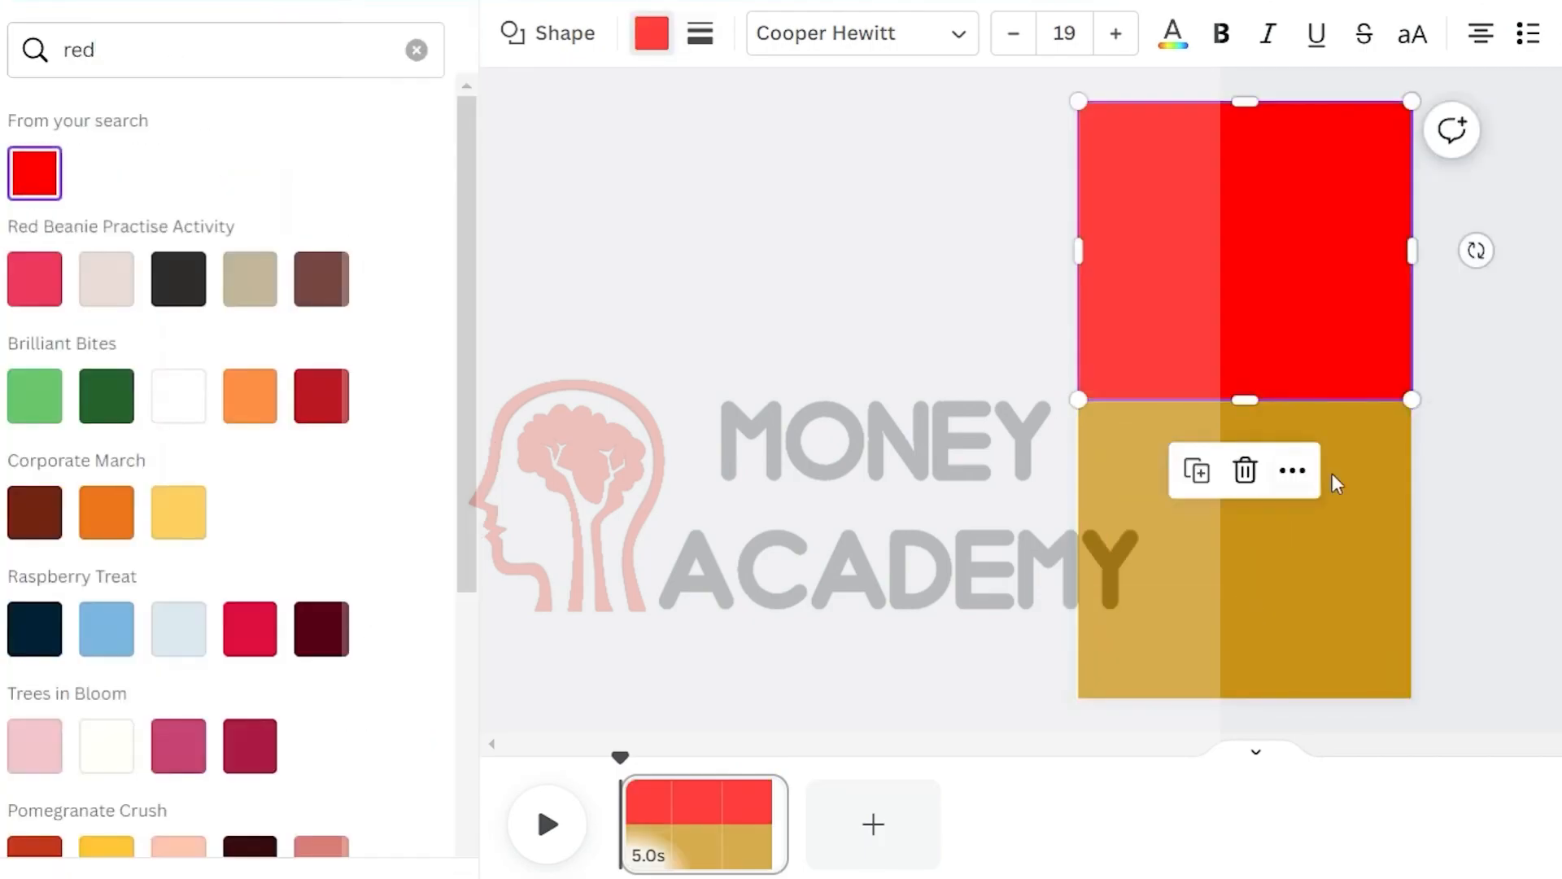
# Recolor the bottom rectangle blue
pyautogui.click(1245, 561)
pyautogui.click(34, 173)
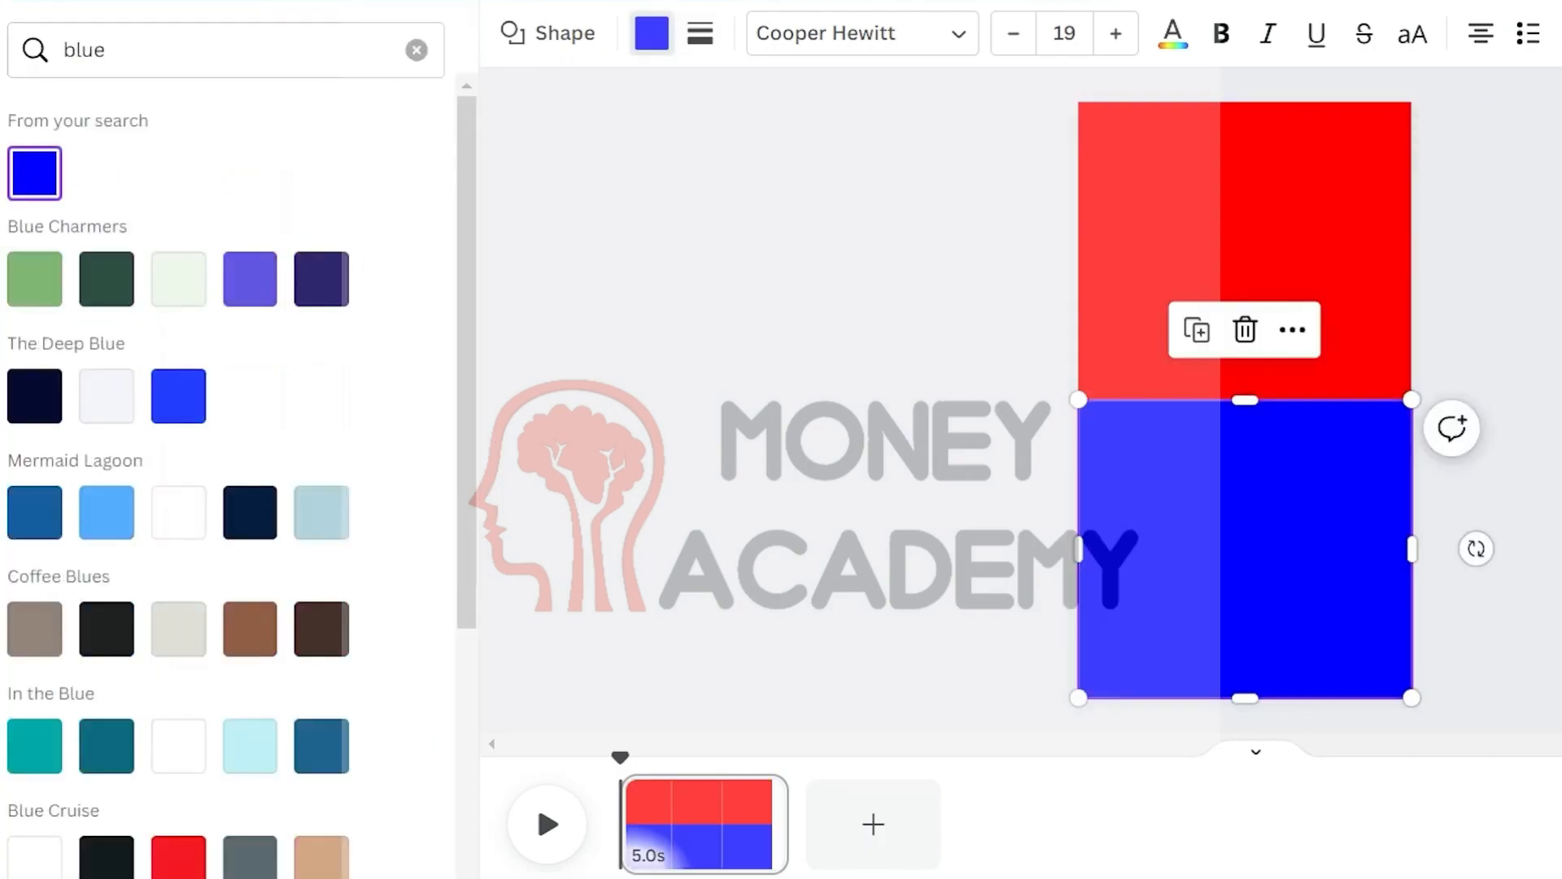
# Add a line to the page and set its line weight to 36
pyautogui.click(1555, 342)
pyautogui.click(201, 300)
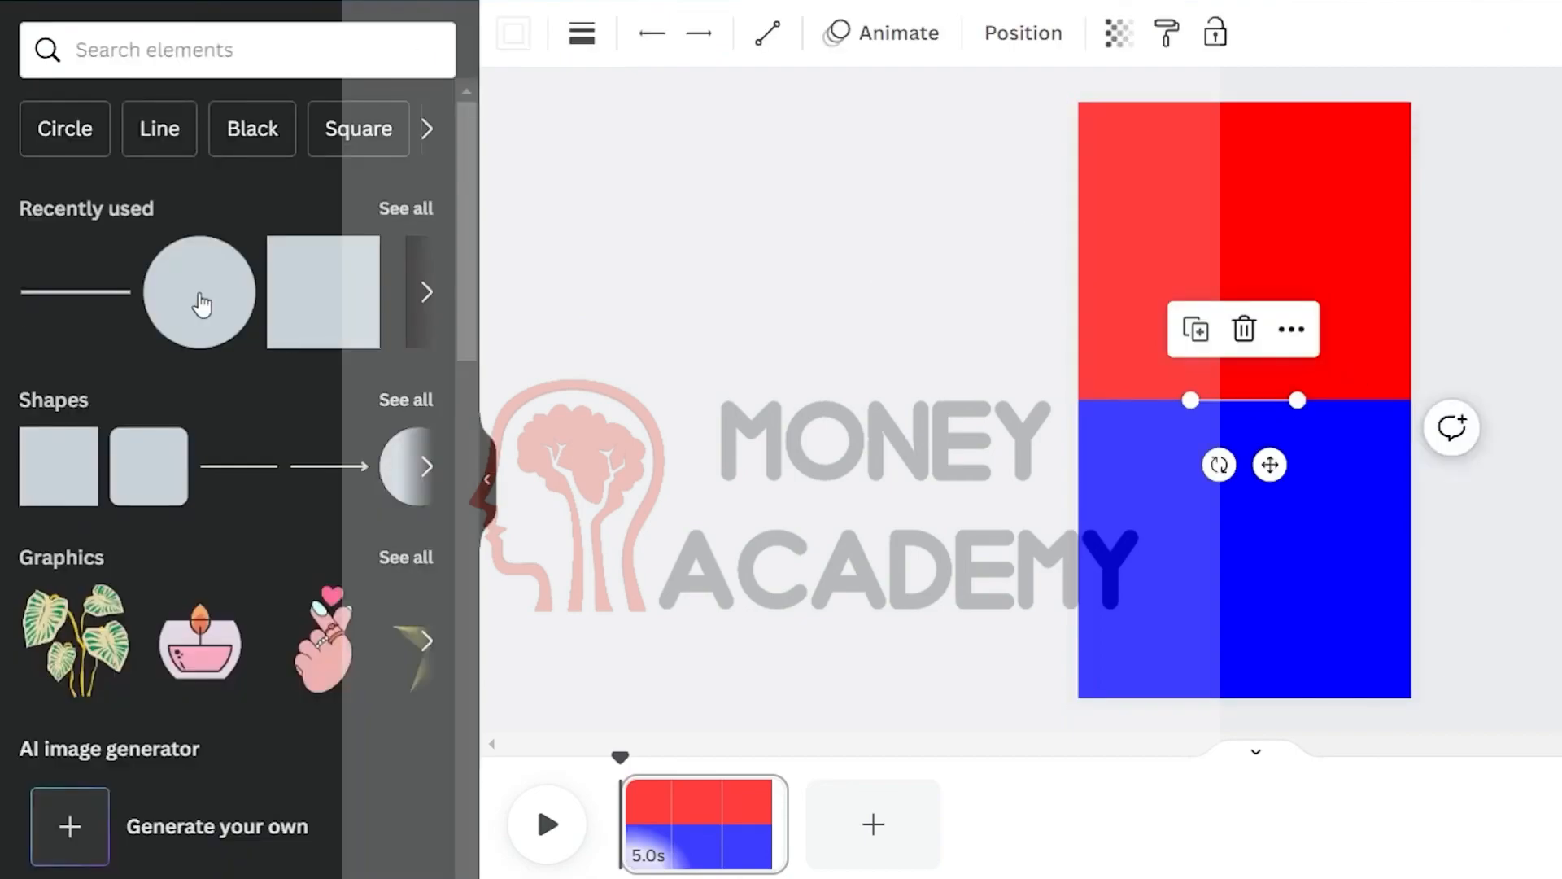
pyautogui.click(585, 39)
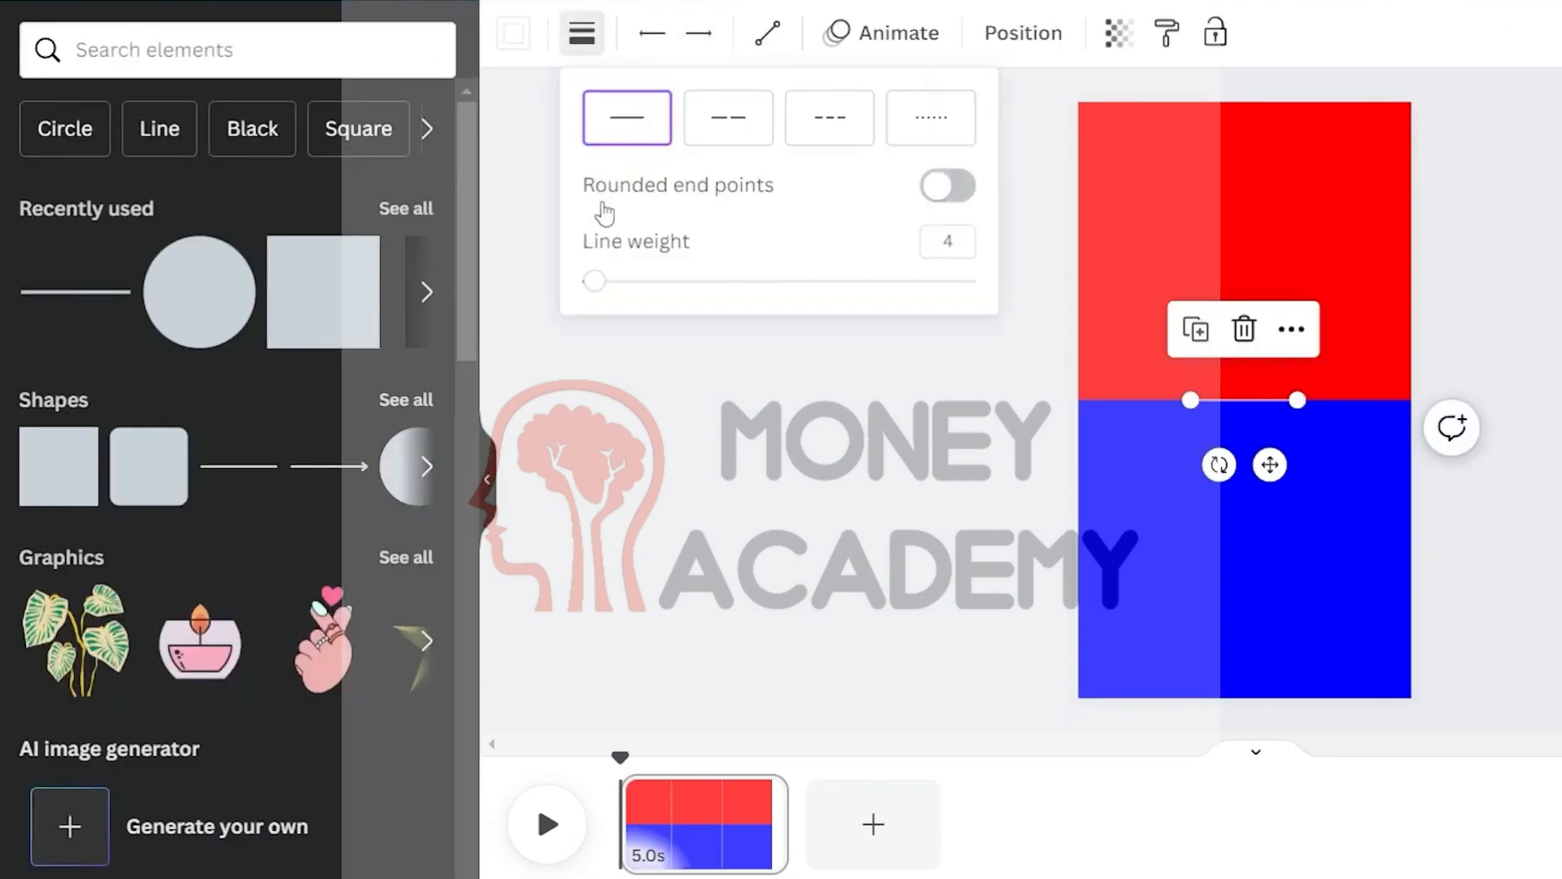
pyautogui.moveTo(606, 295); pyautogui.dragTo(727, 297)
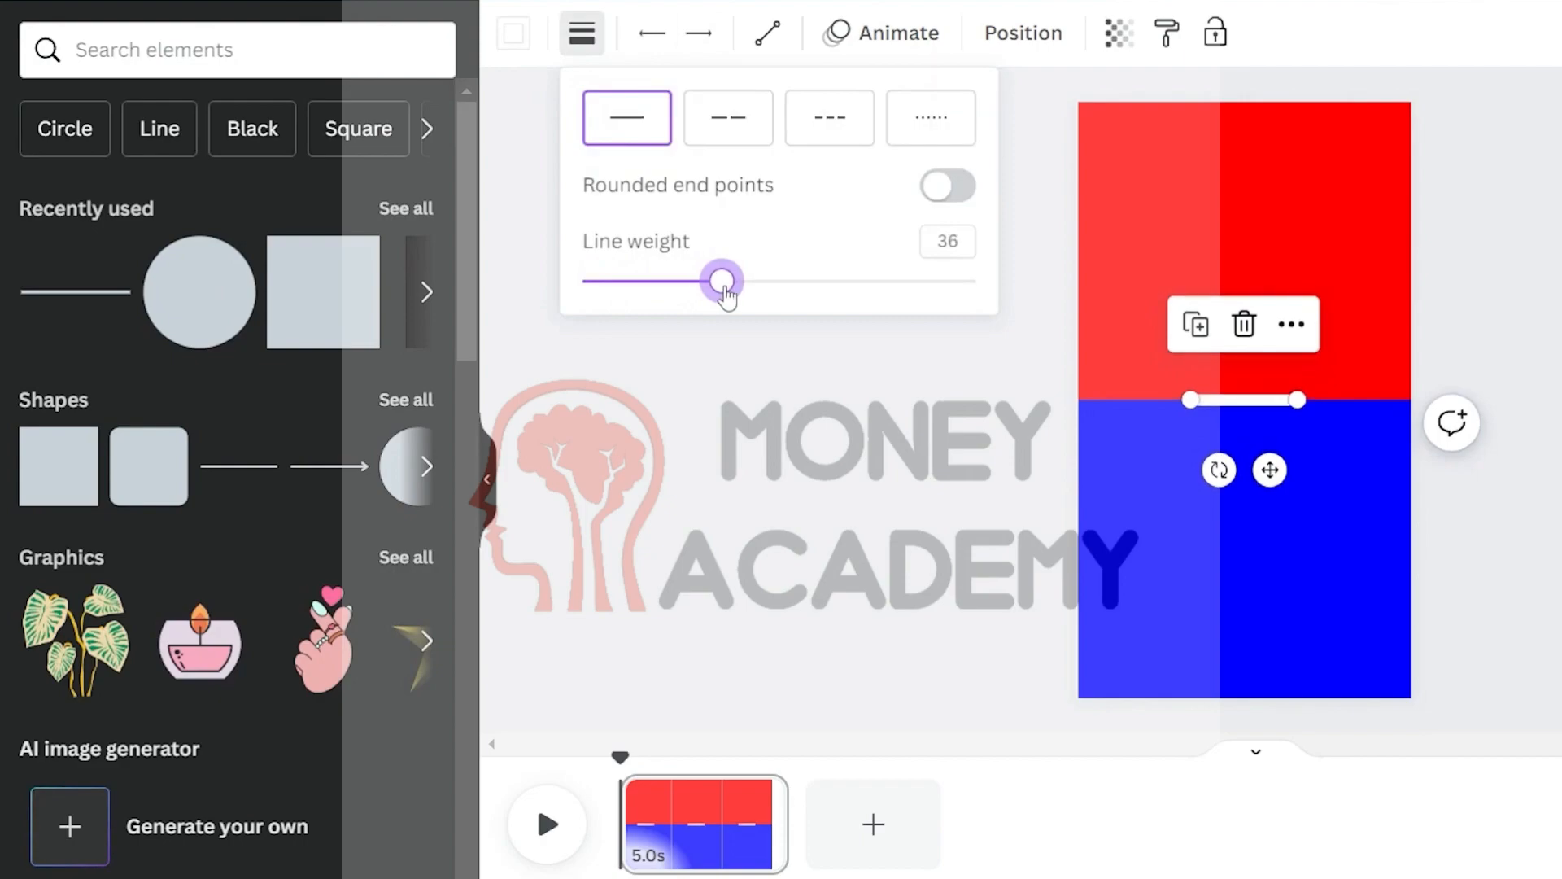
# Stretch the line across the full page width along the red-blue divide and color it black
pyautogui.moveTo(1295, 401); pyautogui.dragTo(1411, 400)
pyautogui.moveTo(1150, 404); pyautogui.dragTo(1078, 400)
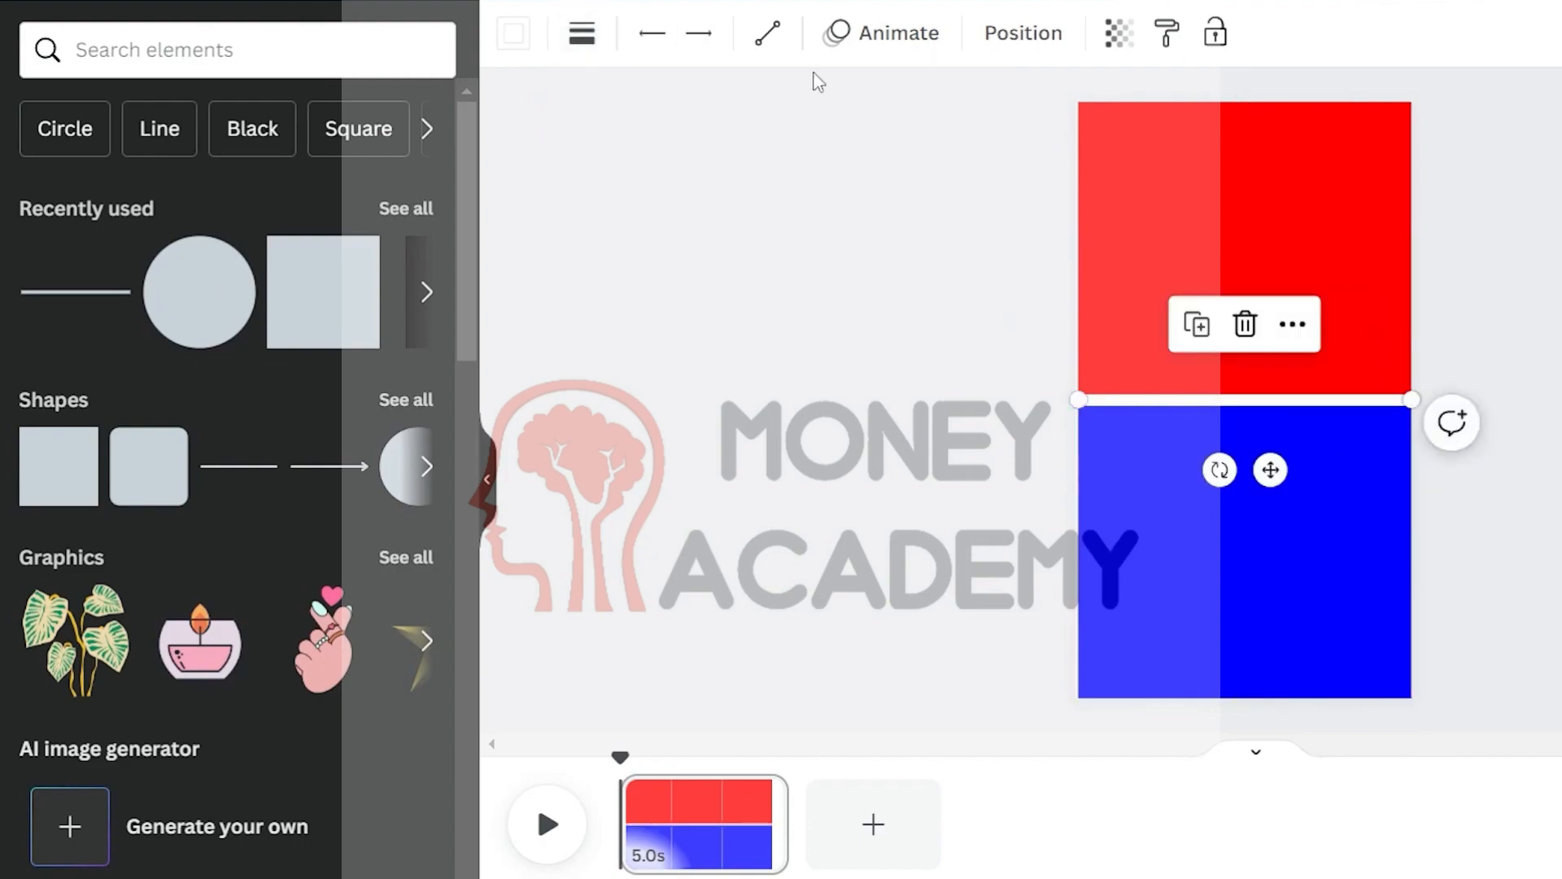
pyautogui.click(117, 202)
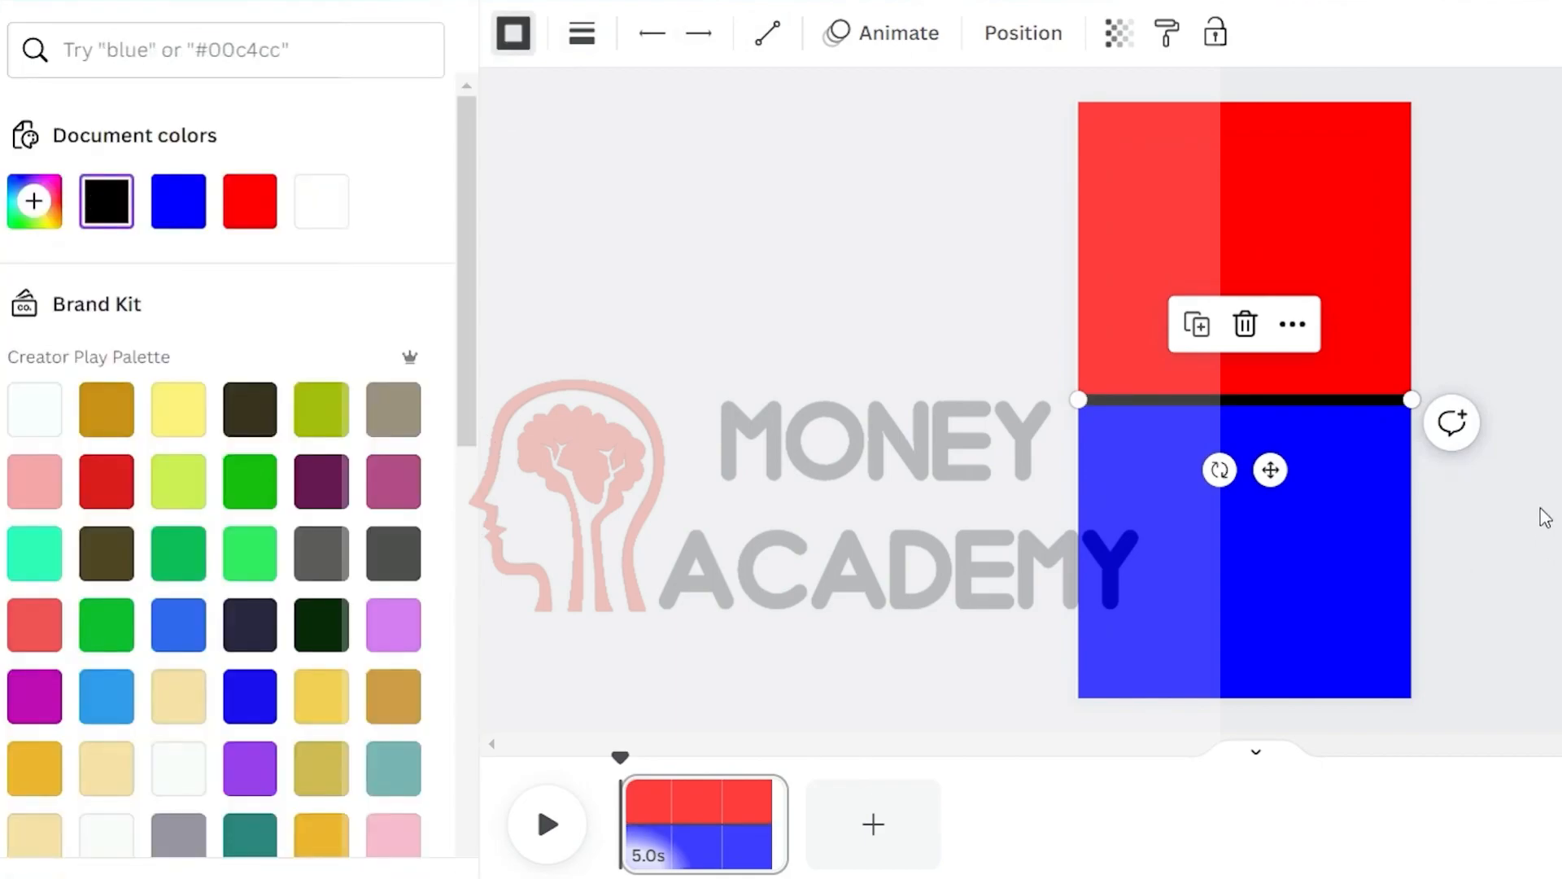
pyautogui.click(1544, 516)
# Add a heading text box over the black circle and set its font size to 100
pyautogui.click(214, 319)
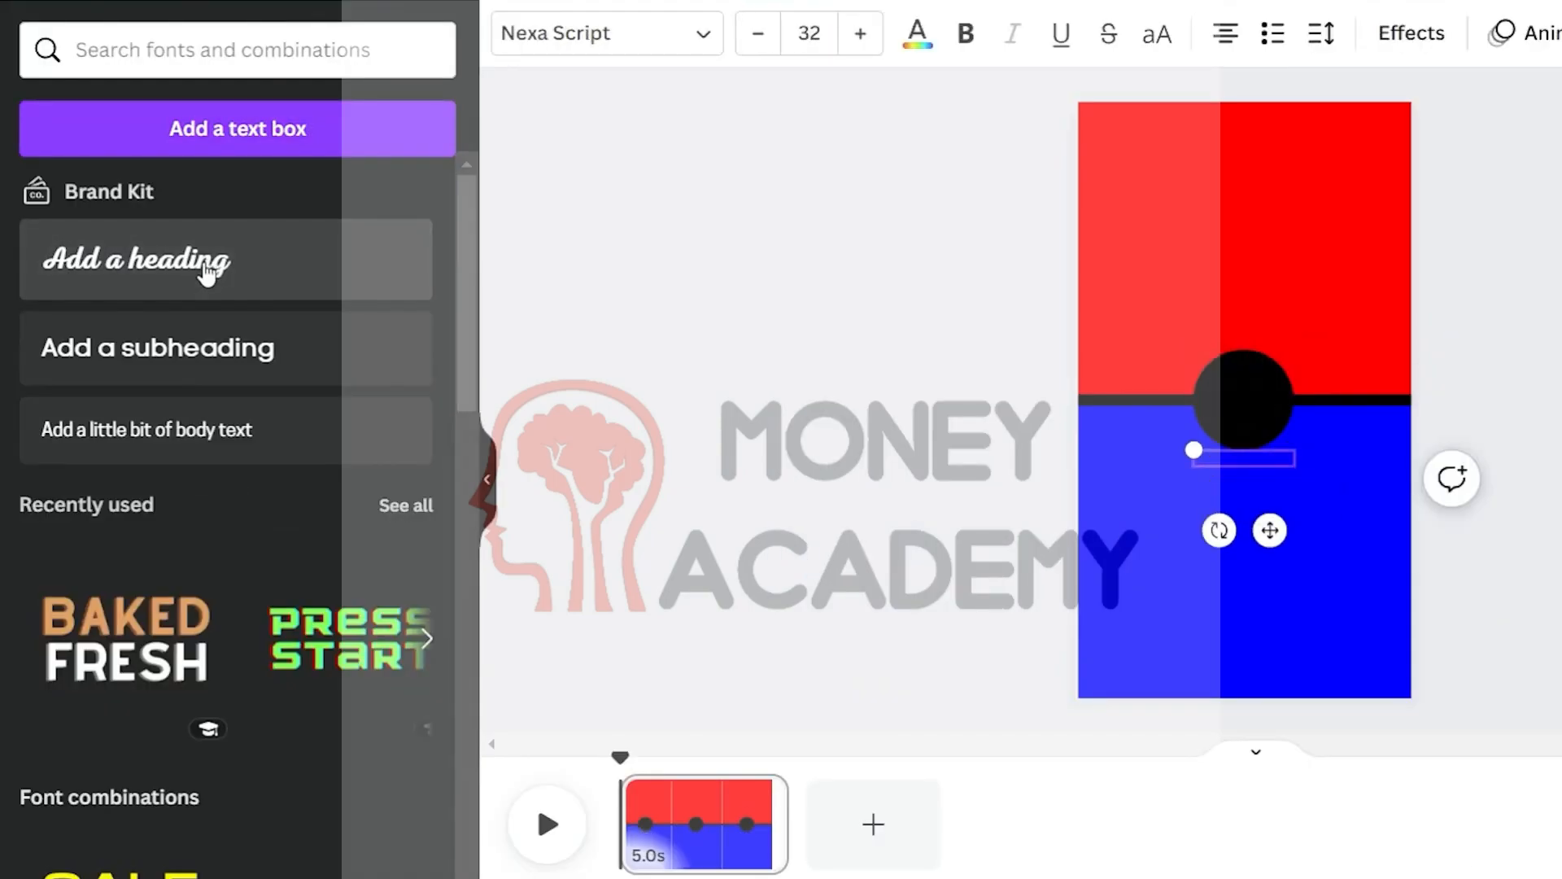
pyautogui.click(828, 39)
pyautogui.write('100')
pyautogui.press('Return')
# Set the OR text font to Balloon Extra Bold and center it on the black circle
pyautogui.click(606, 34)
pyautogui.click(146, 578)
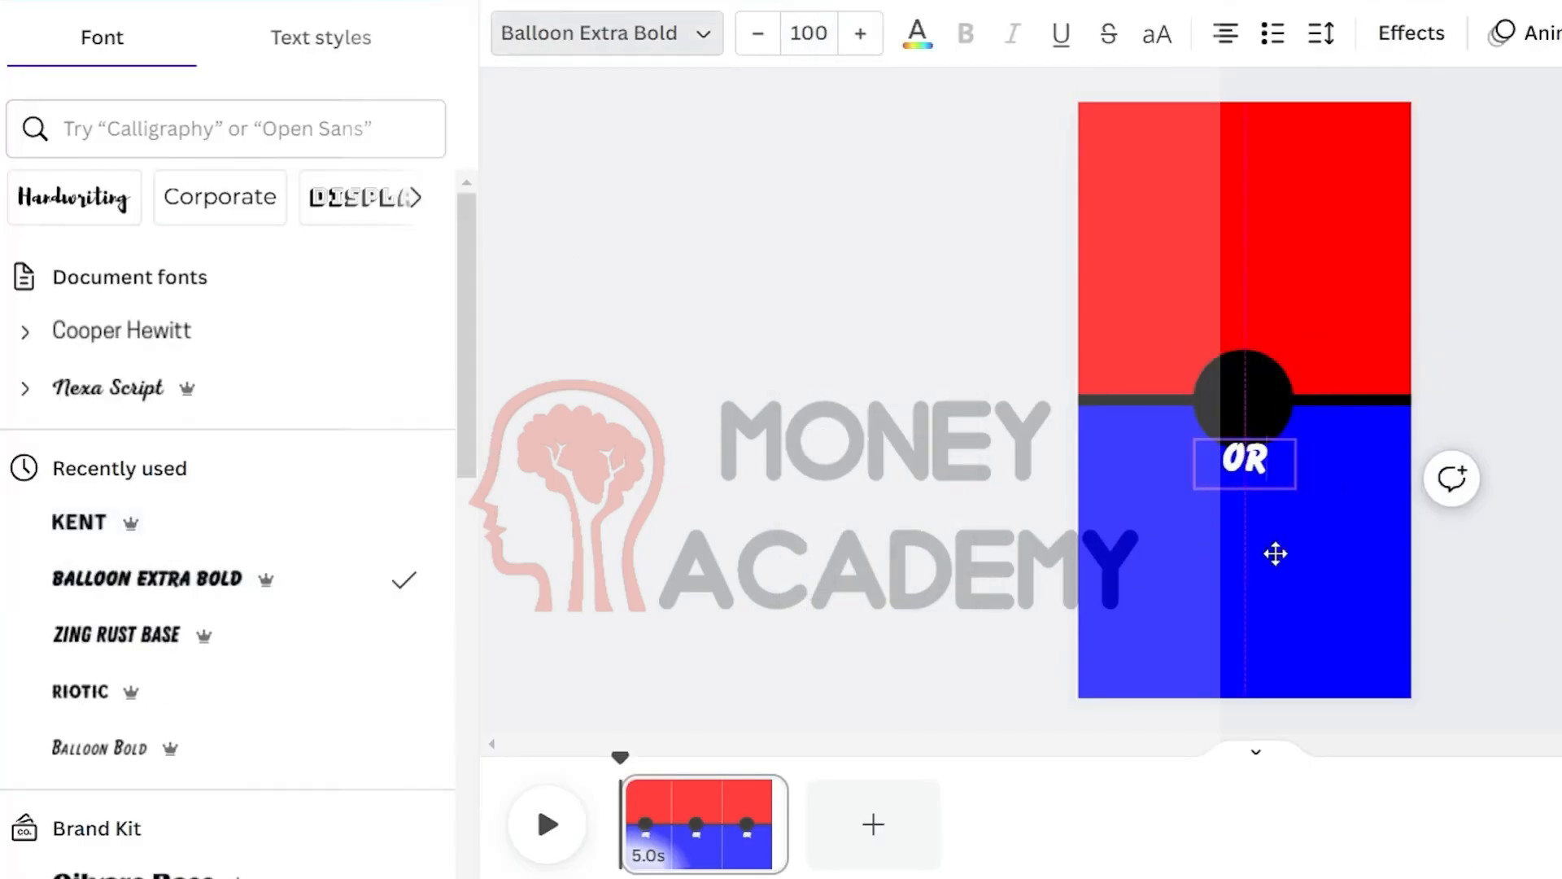
pyautogui.moveTo(1277, 551); pyautogui.dragTo(1274, 500)
pyautogui.click(1494, 467)
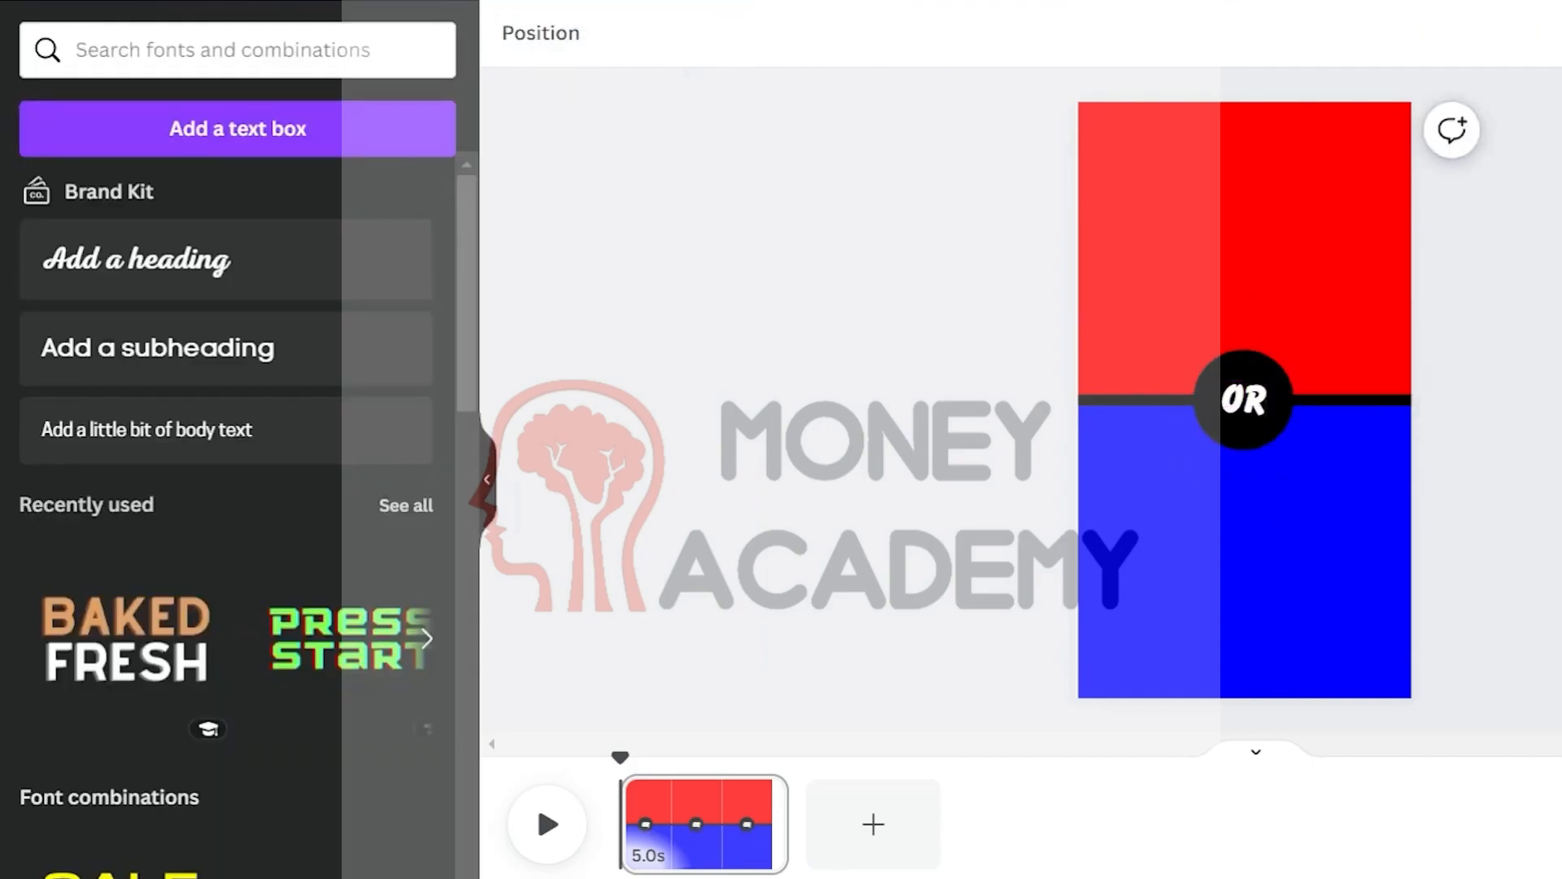
# Apply the Stomp animation to the dividing line
pyautogui.click(1370, 401)
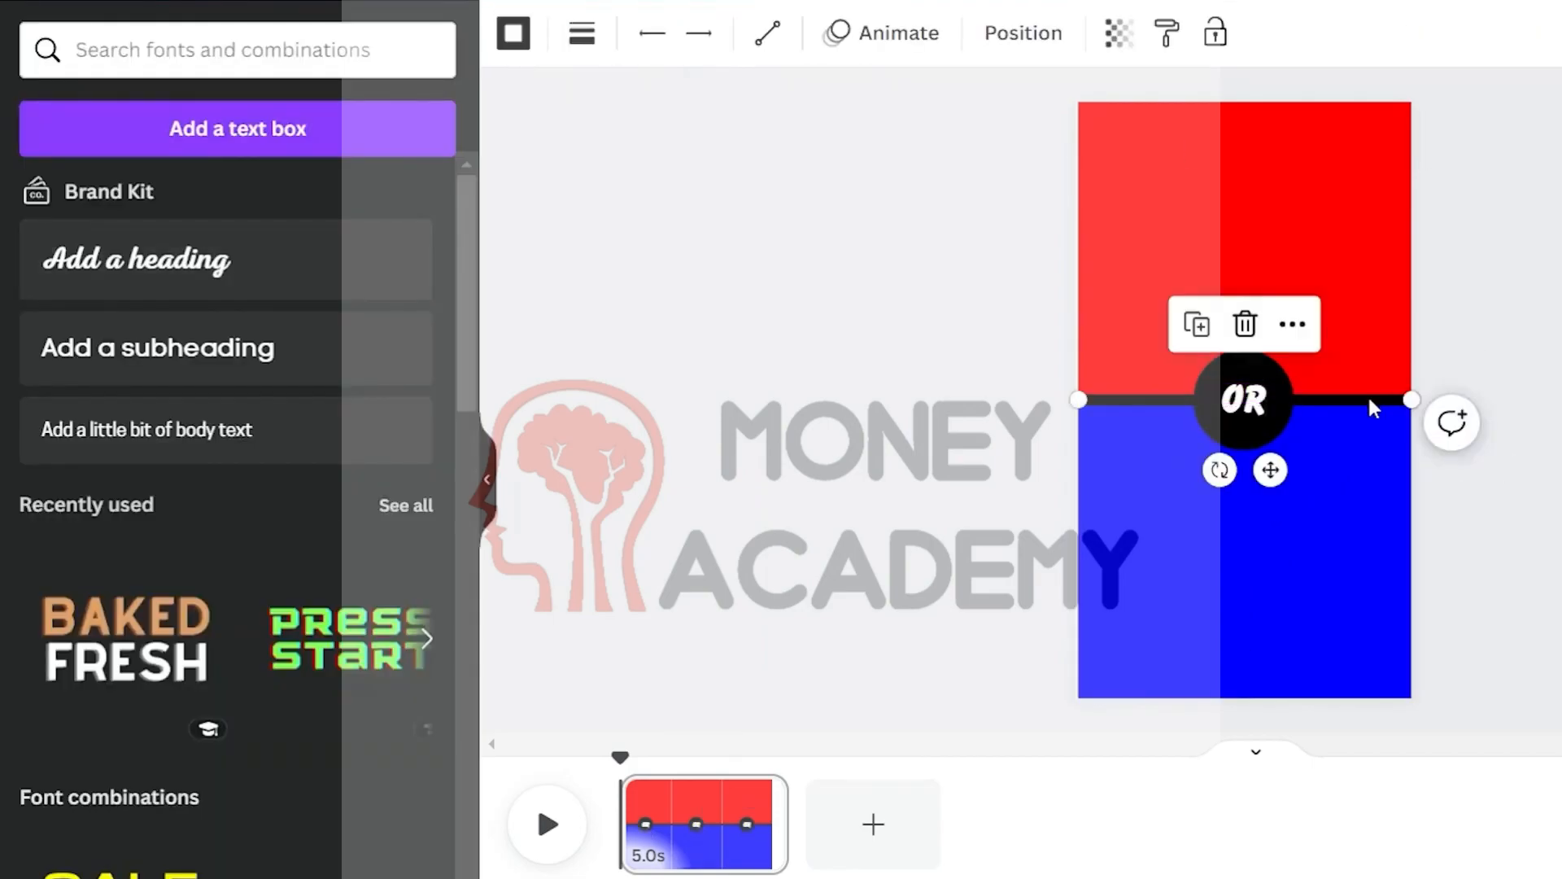
pyautogui.click(895, 34)
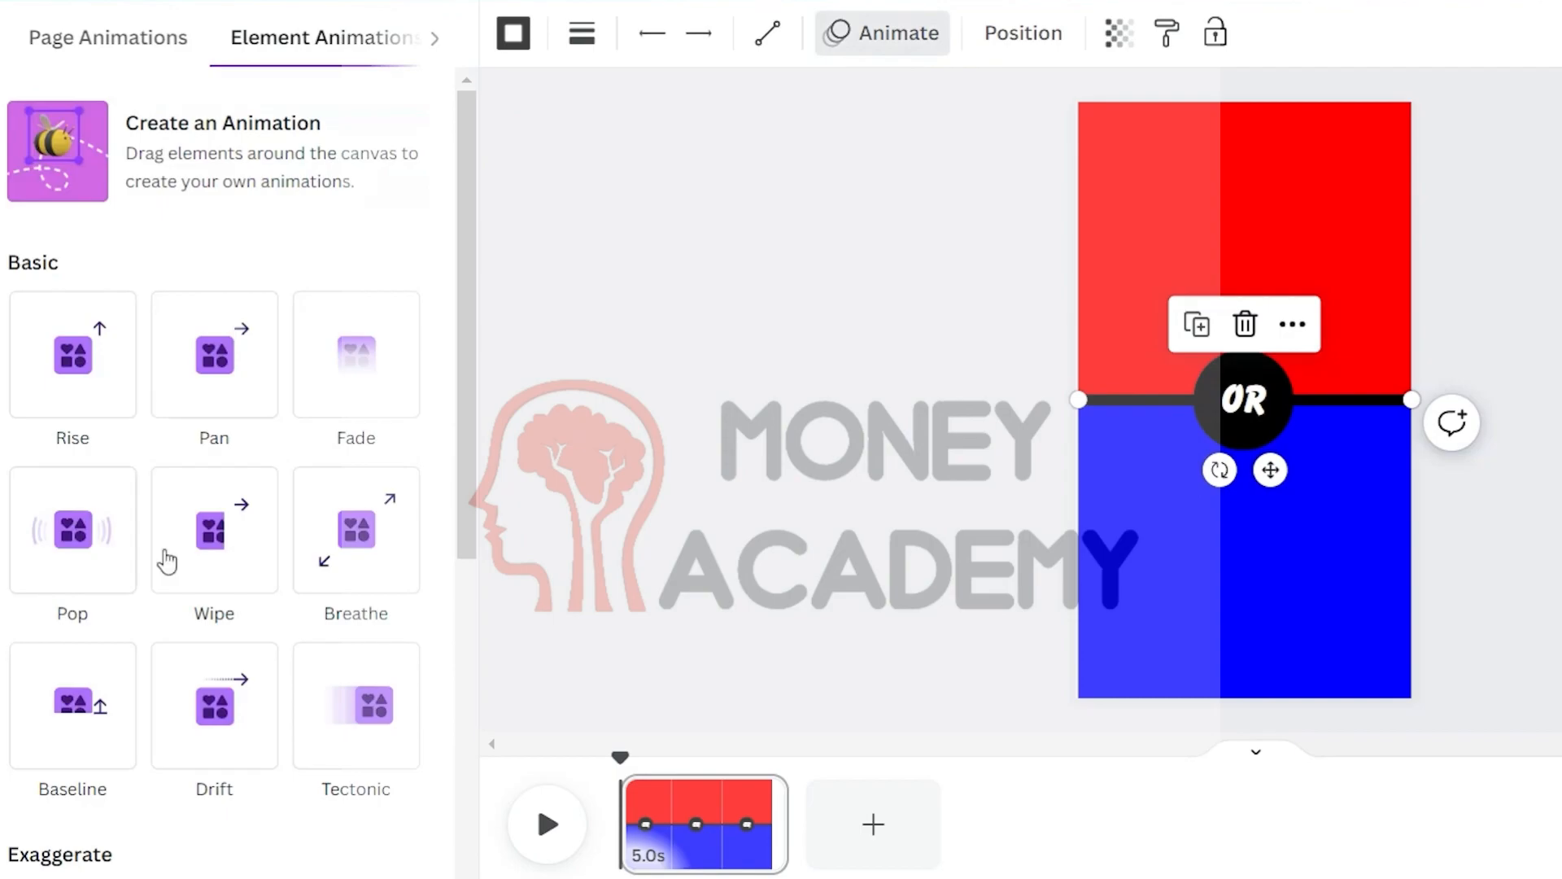
pyautogui.scroll(-5, 179, 586)
pyautogui.scroll(-2, 192, 614)
pyautogui.click(95, 603)
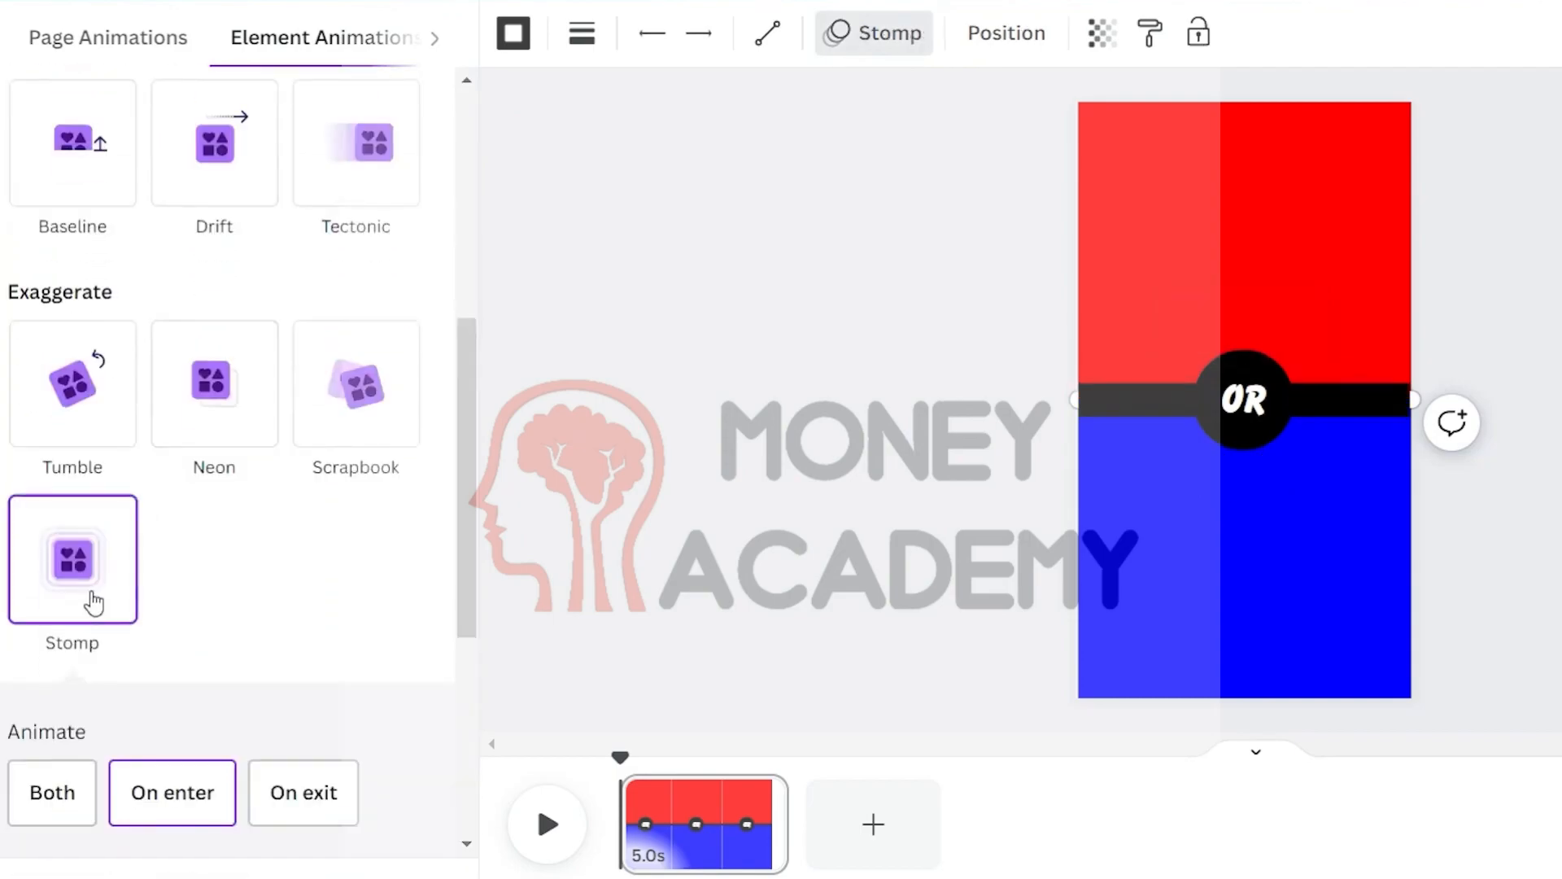
# Apply the Stomp animation to the OR circle and preview the page
pyautogui.click(1243, 400)
pyautogui.scroll(-8, 271, 534)
pyautogui.click(88, 435)
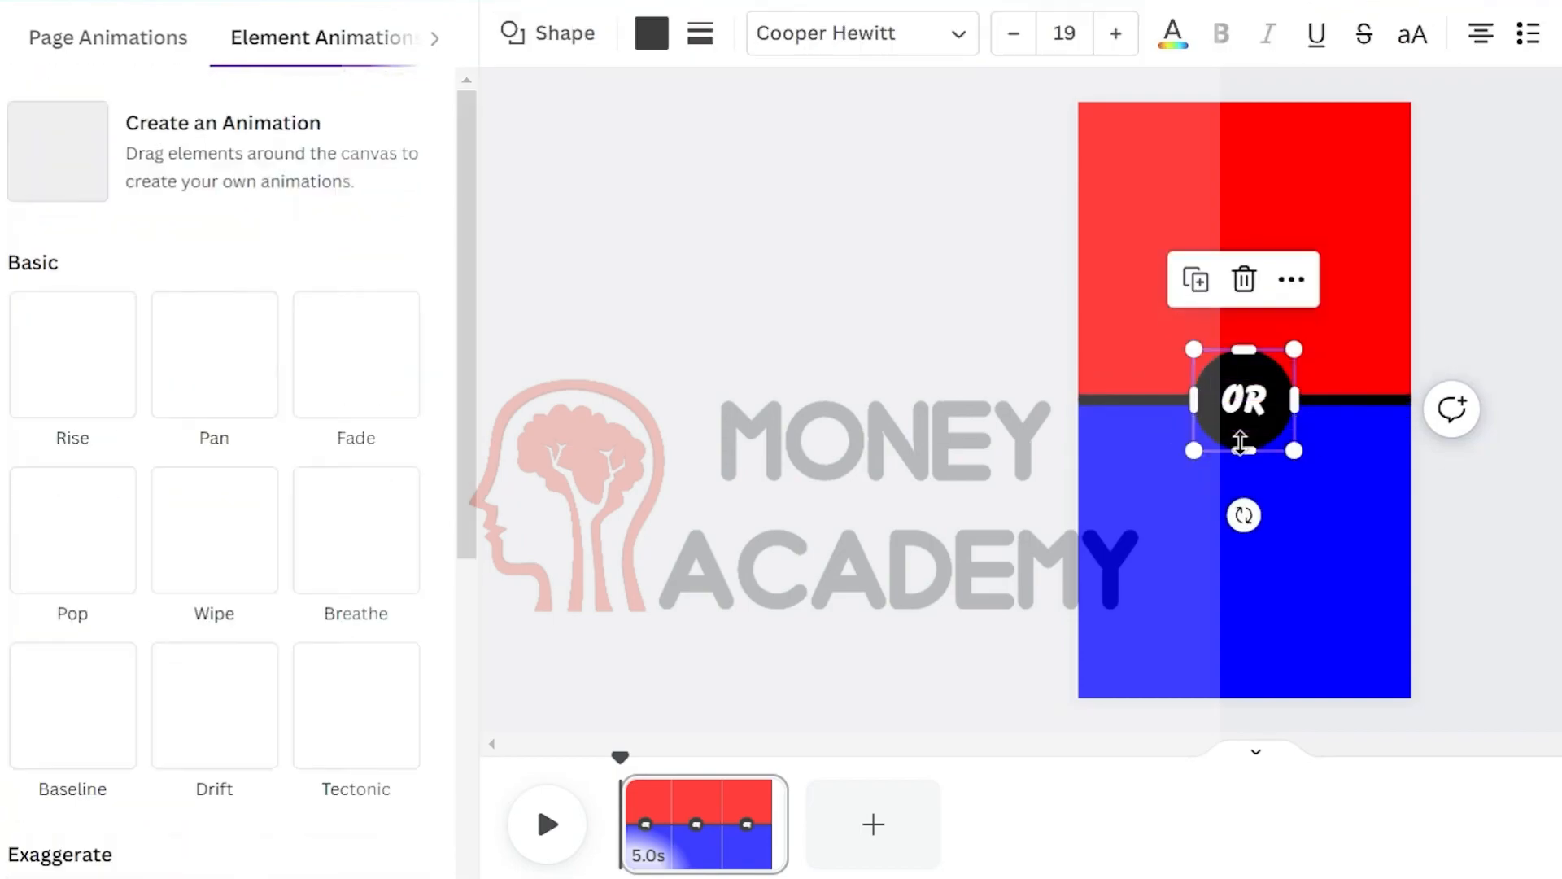
pyautogui.click(80, 439)
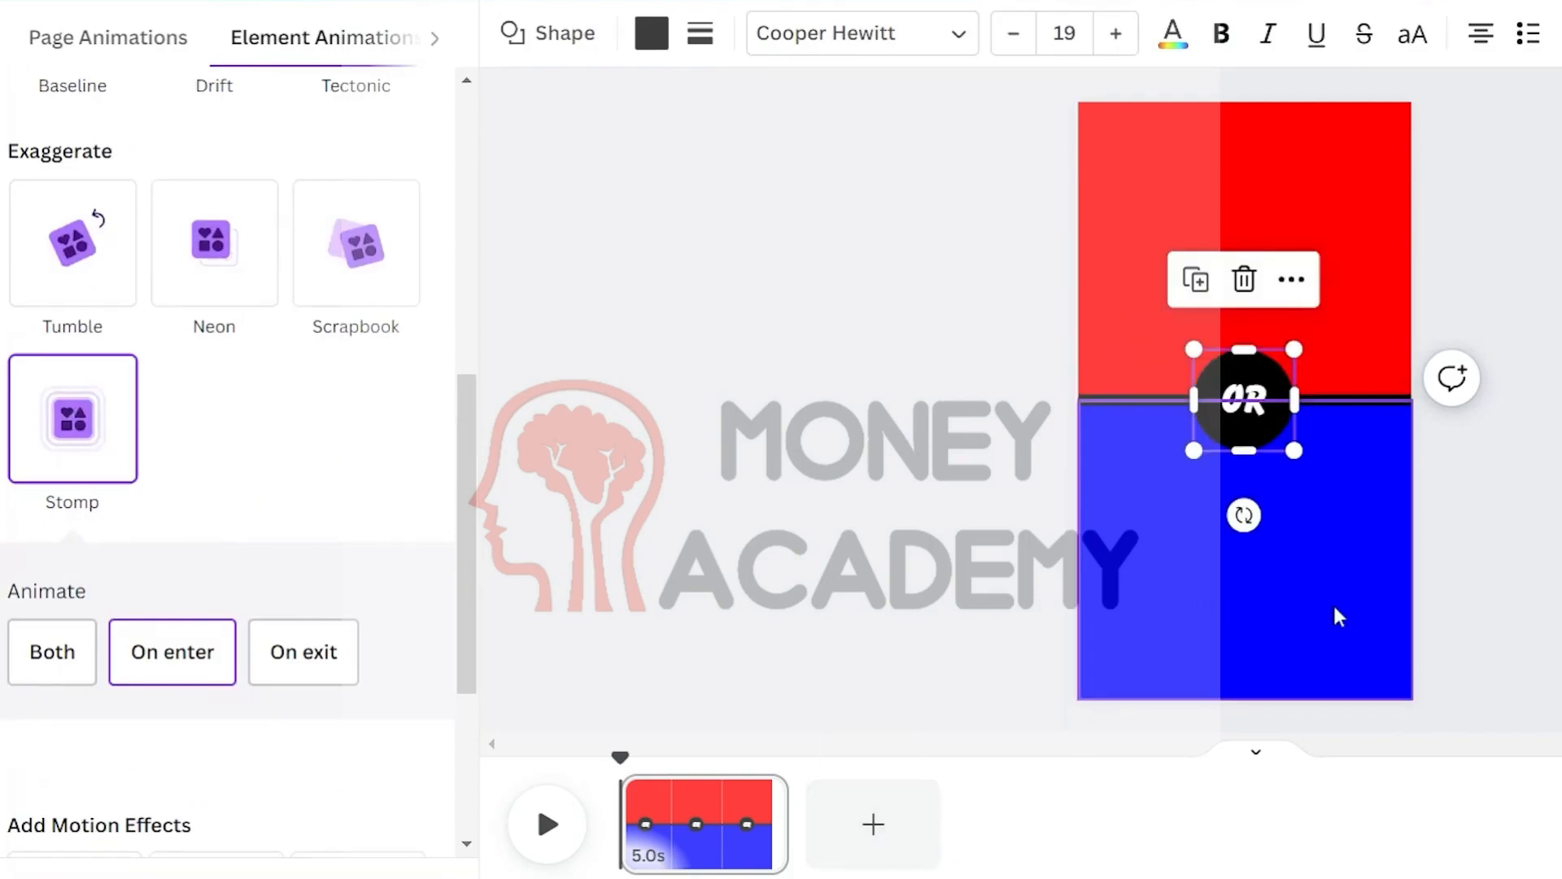
pyautogui.click(547, 825)
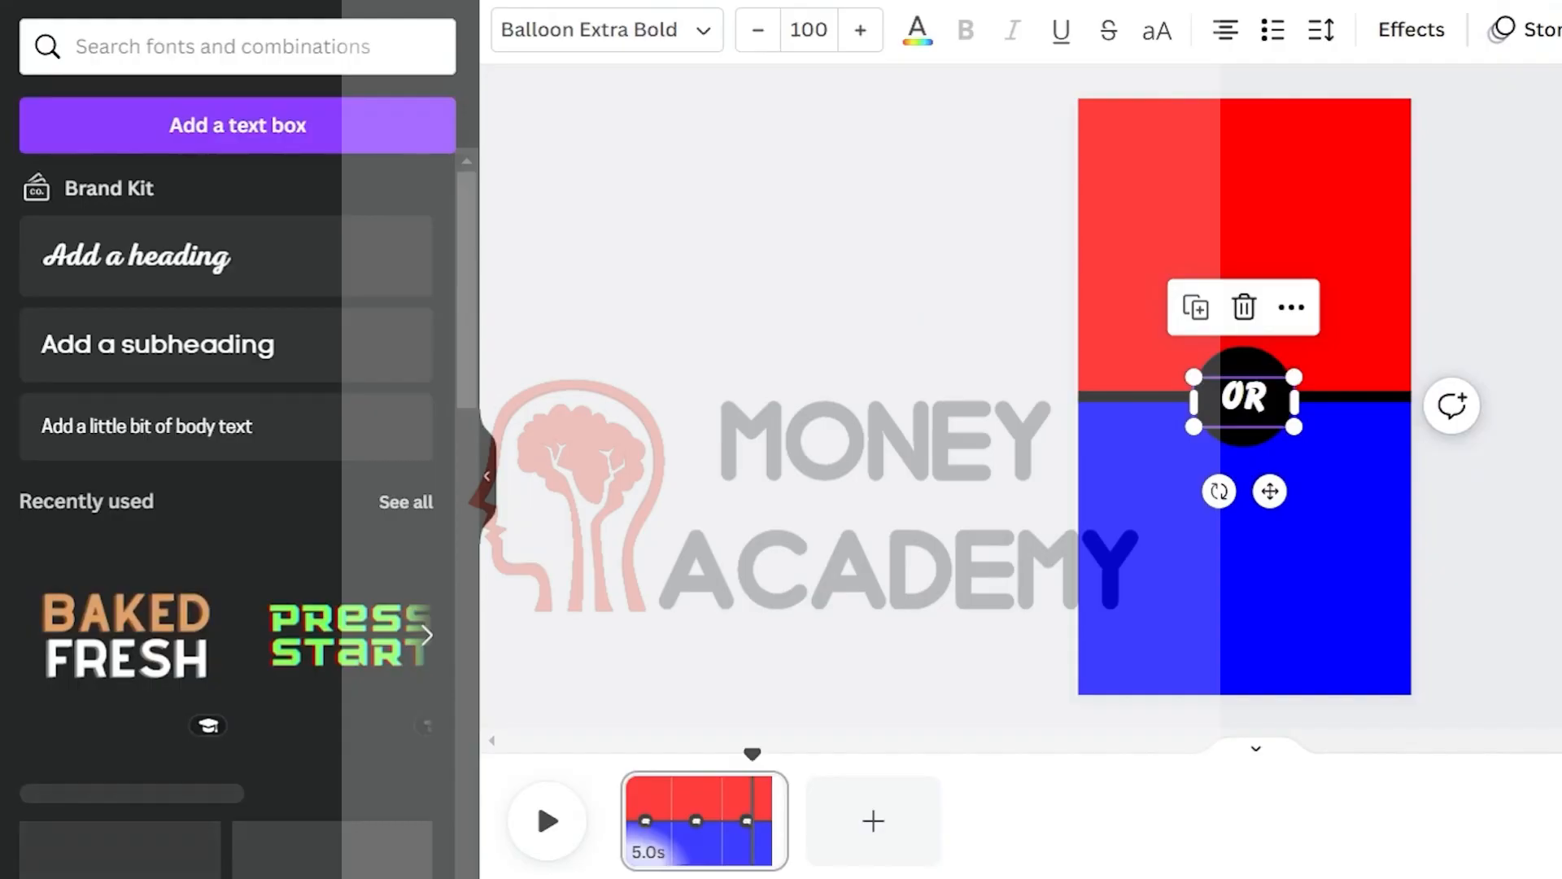
# Add the heading "A cozy cabin in woods" in the red half and a copy reading "A beachfront villa" in the blue half
pyautogui.click(212, 268)
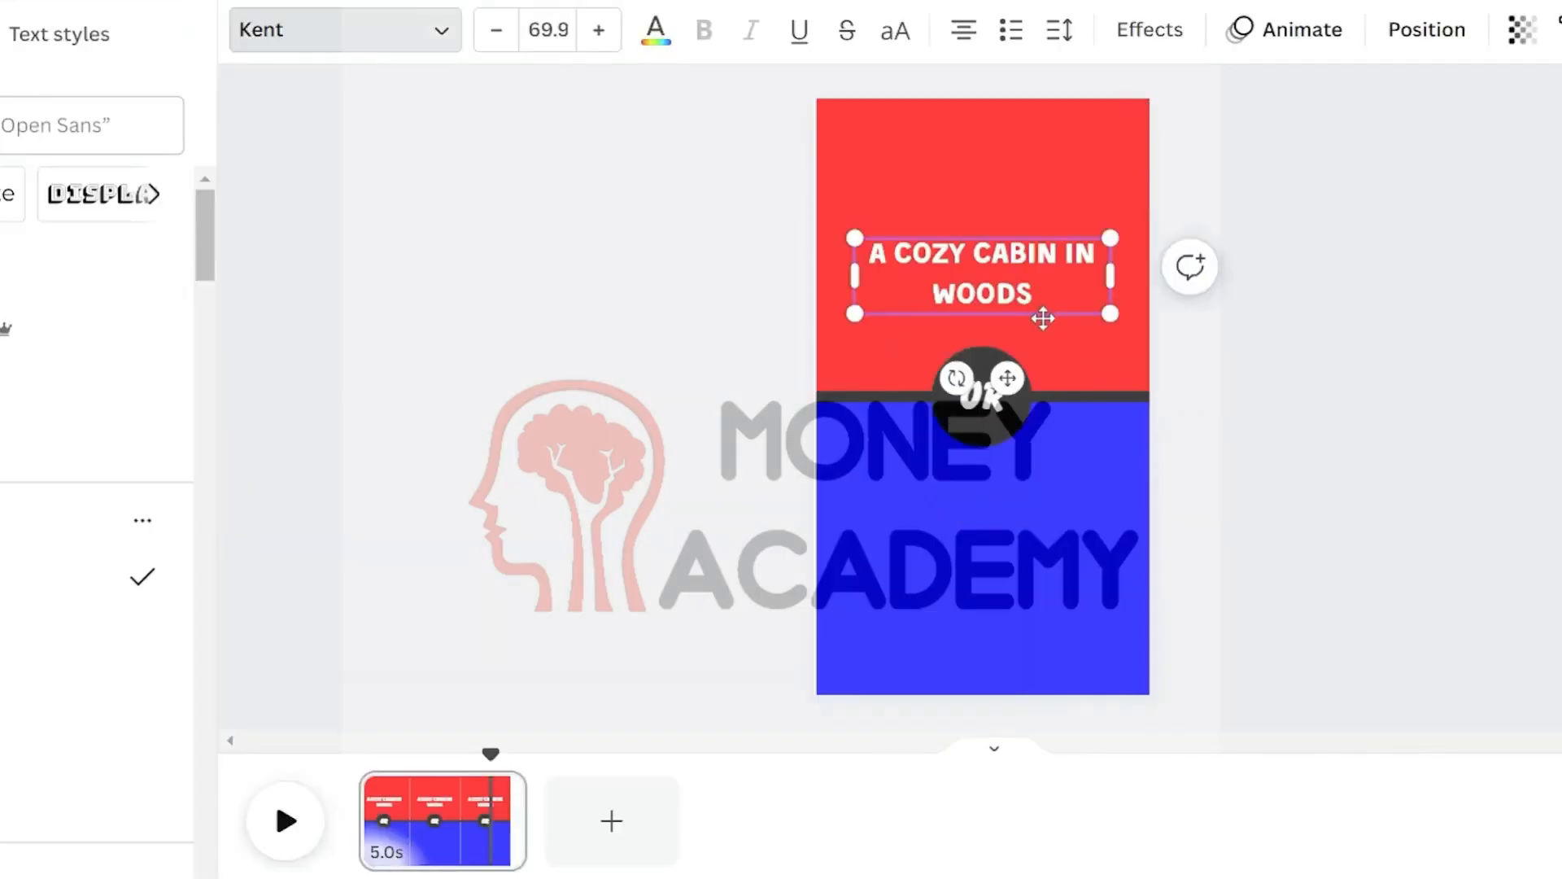
pyautogui.moveTo(674, 281); pyautogui.dragTo(734, 285)
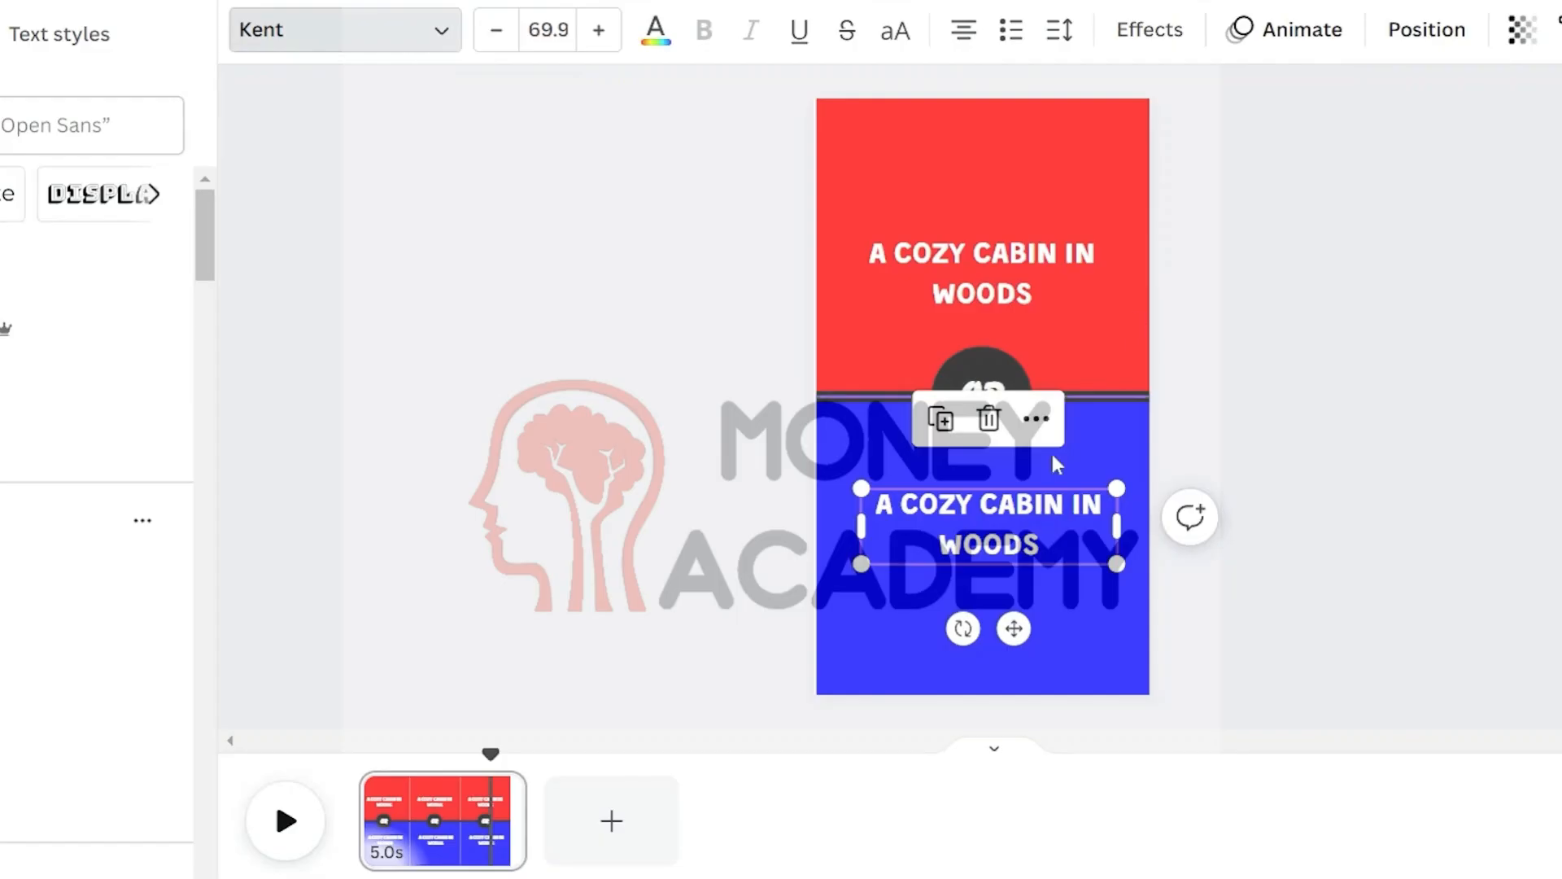
pyautogui.write('A beachfront villa')
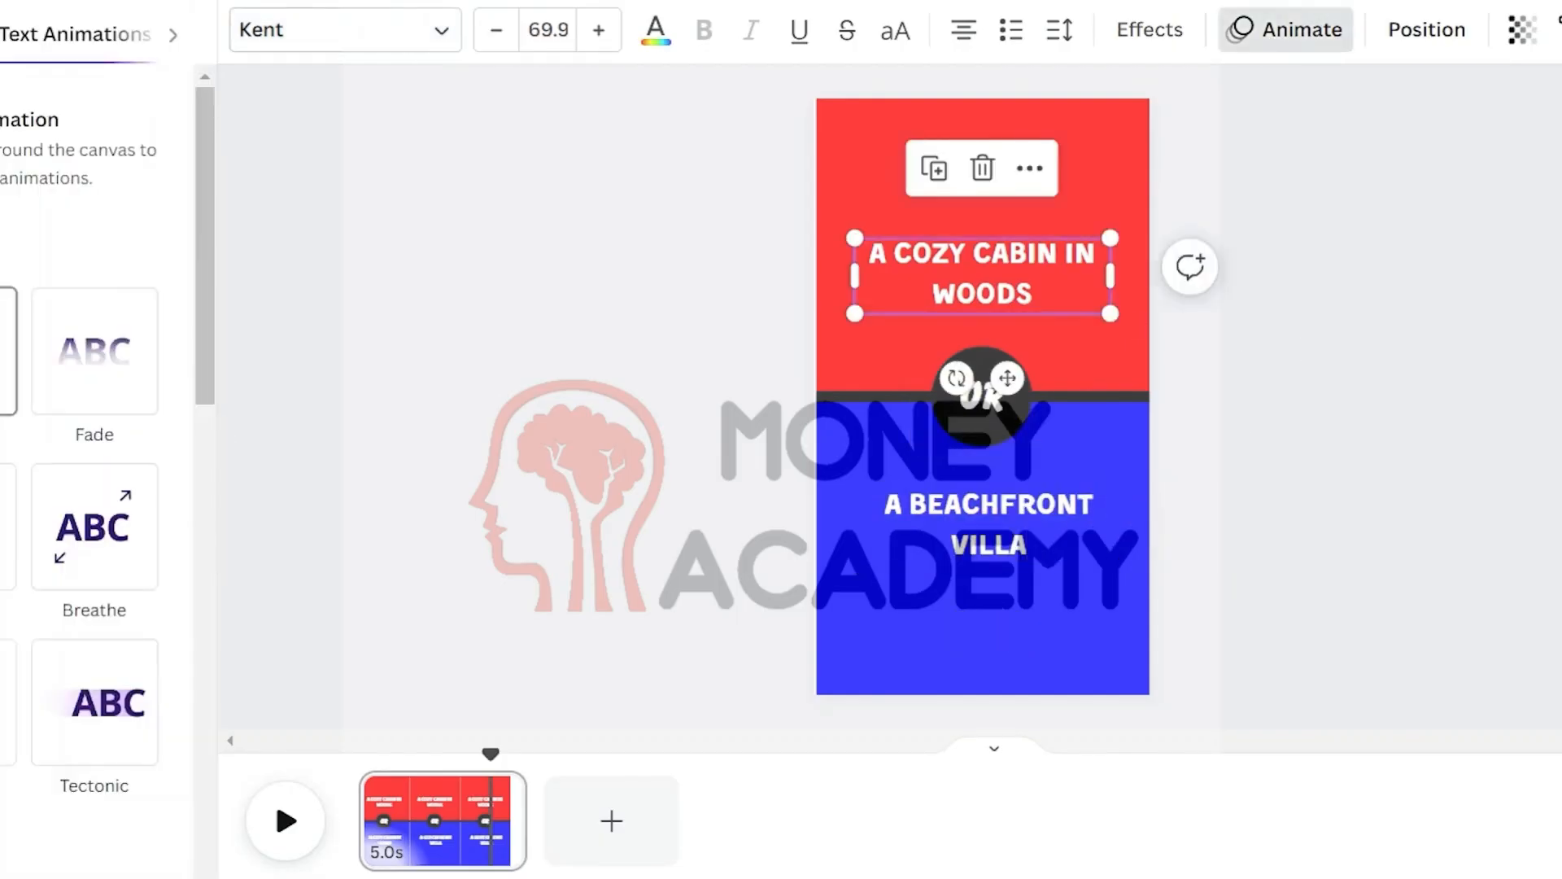
# Apply the Pop text animation to the cozy cabin heading
pyautogui.scroll(-5, 93, 407)
pyautogui.scroll(-6, 94, 406)
pyautogui.scroll(3, 98, 326)
pyautogui.click(97, 301)
# Apply a text style effect to the cozy cabin heading and recolor its text dark
pyautogui.click(1137, 33)
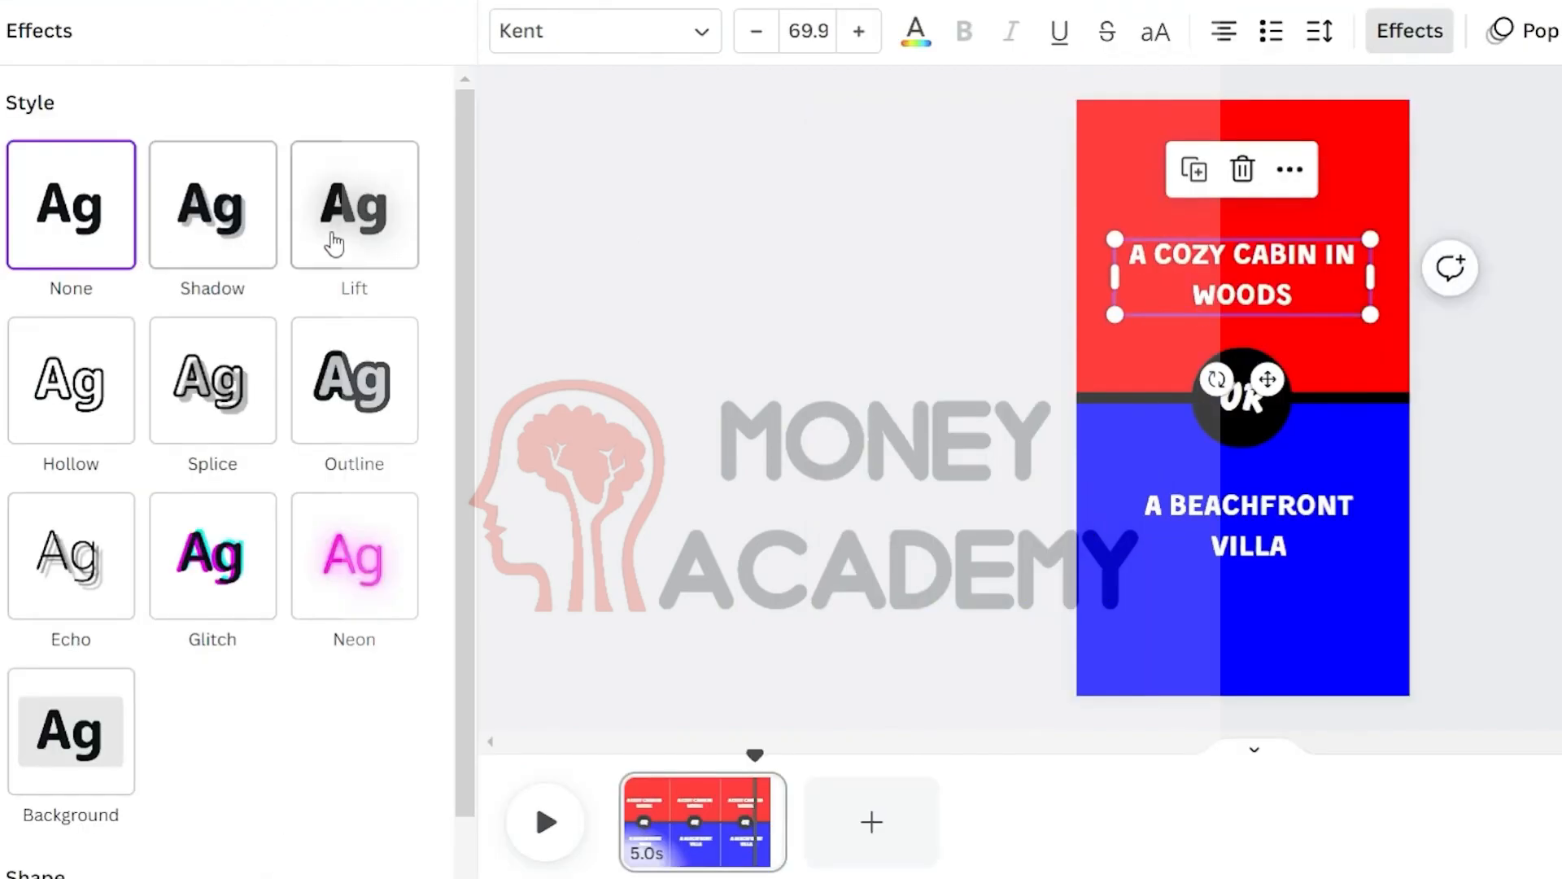
pyautogui.click(0, 244)
pyautogui.click(916, 33)
pyautogui.click(112, 201)
# Recolor the beachfront villa text with the same dark color
pyautogui.click(1249, 525)
pyautogui.click(916, 33)
pyautogui.click(110, 202)
pyautogui.click(1290, 349)
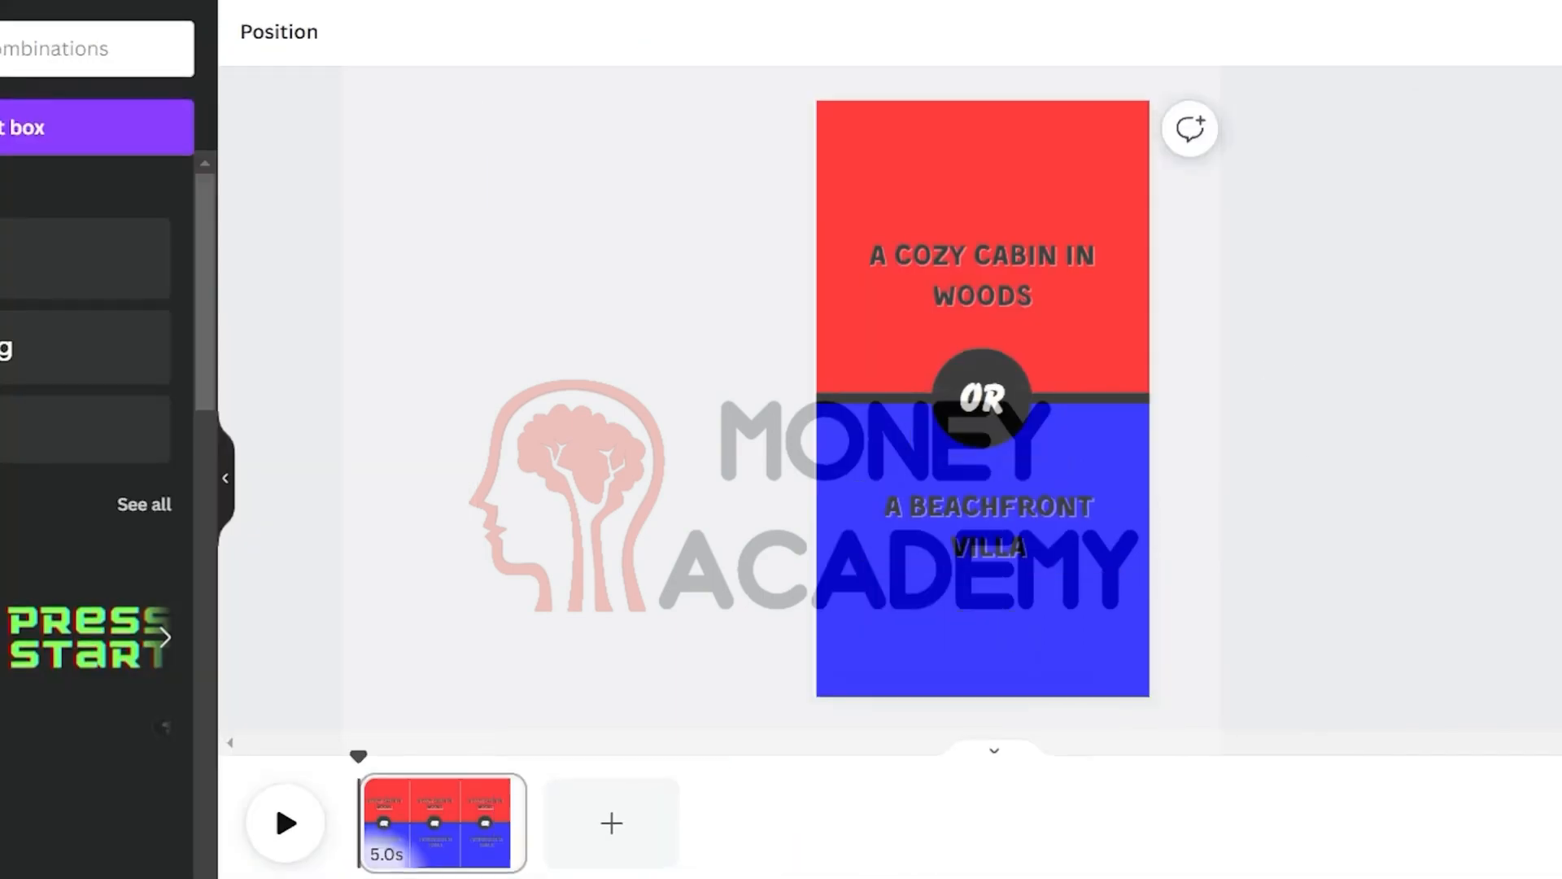
# Show the timing, extend the page to 6.5 seconds, and delay the text layer's start
pyautogui.rightClick(942, 301)
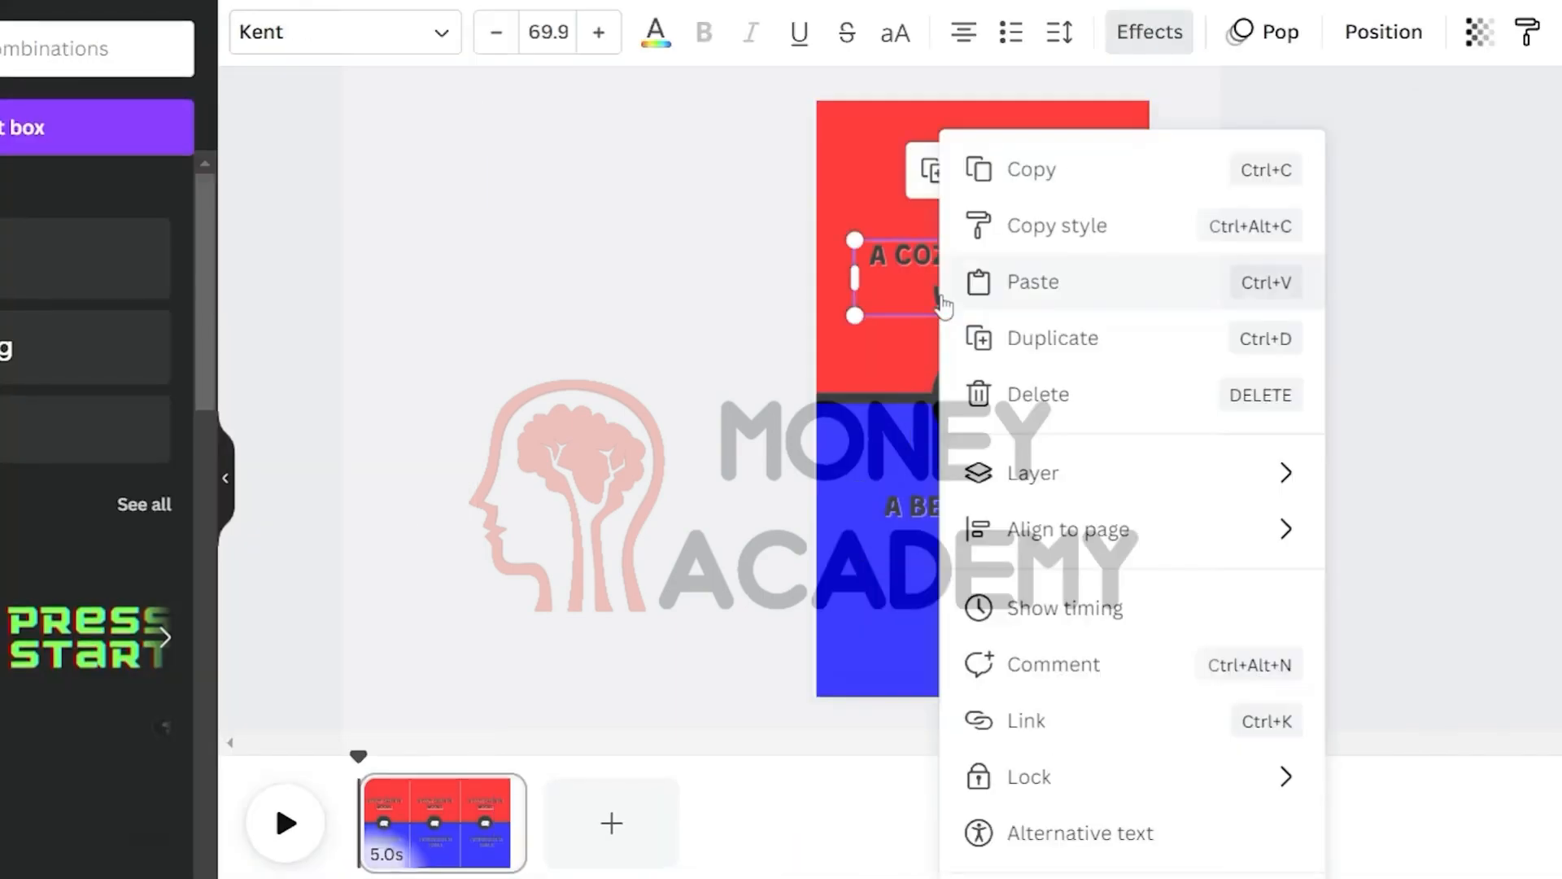
pyautogui.click(1086, 609)
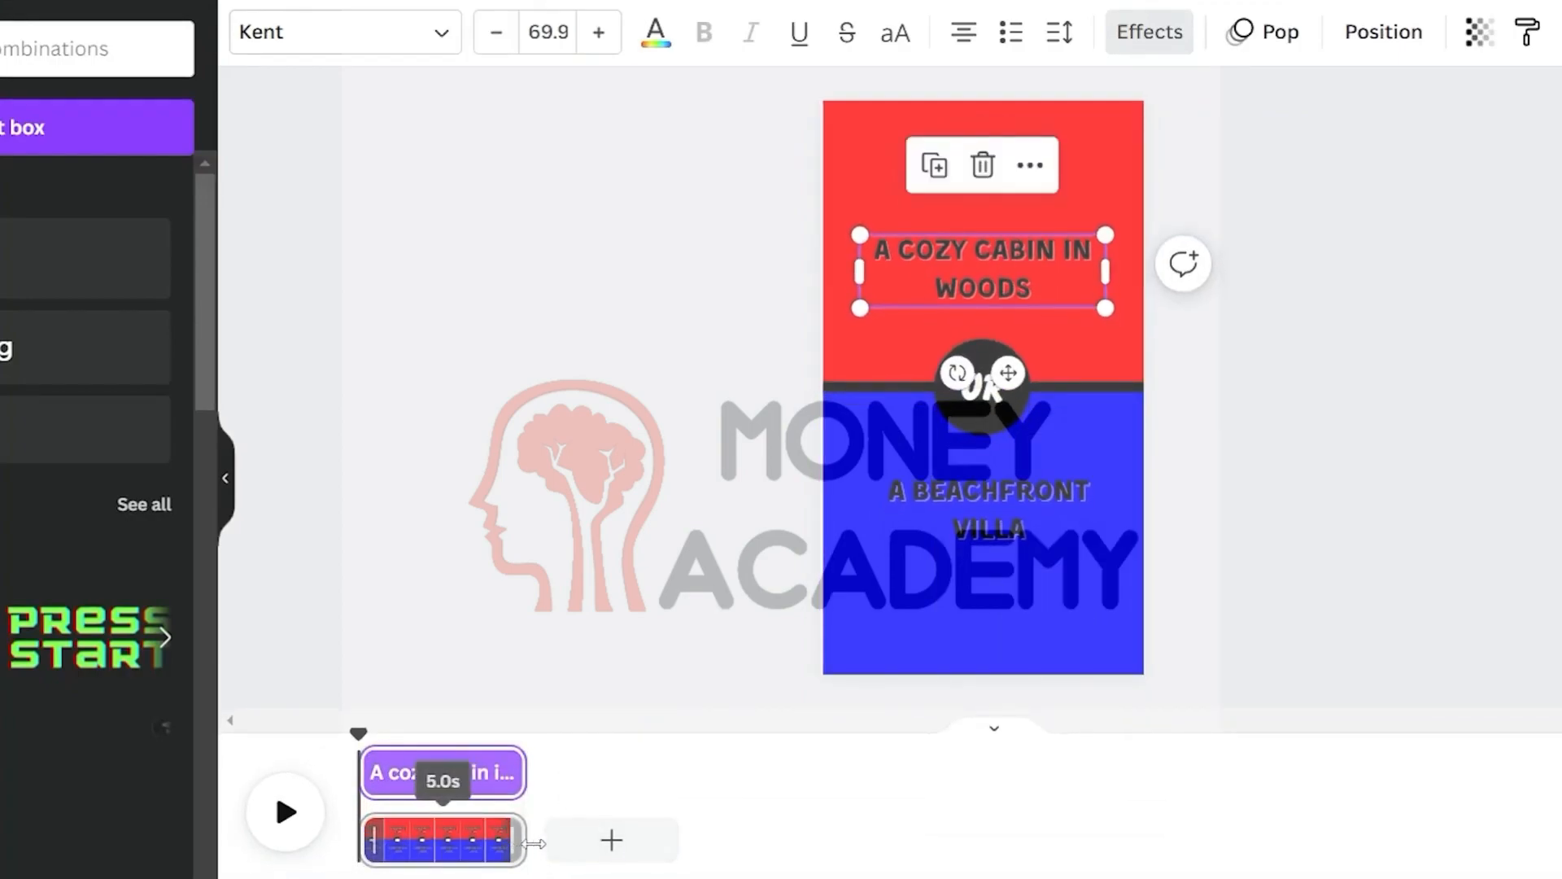
pyautogui.moveTo(510, 842); pyautogui.dragTo(548, 844)
pyautogui.moveTo(364, 772); pyautogui.dragTo(377, 760)
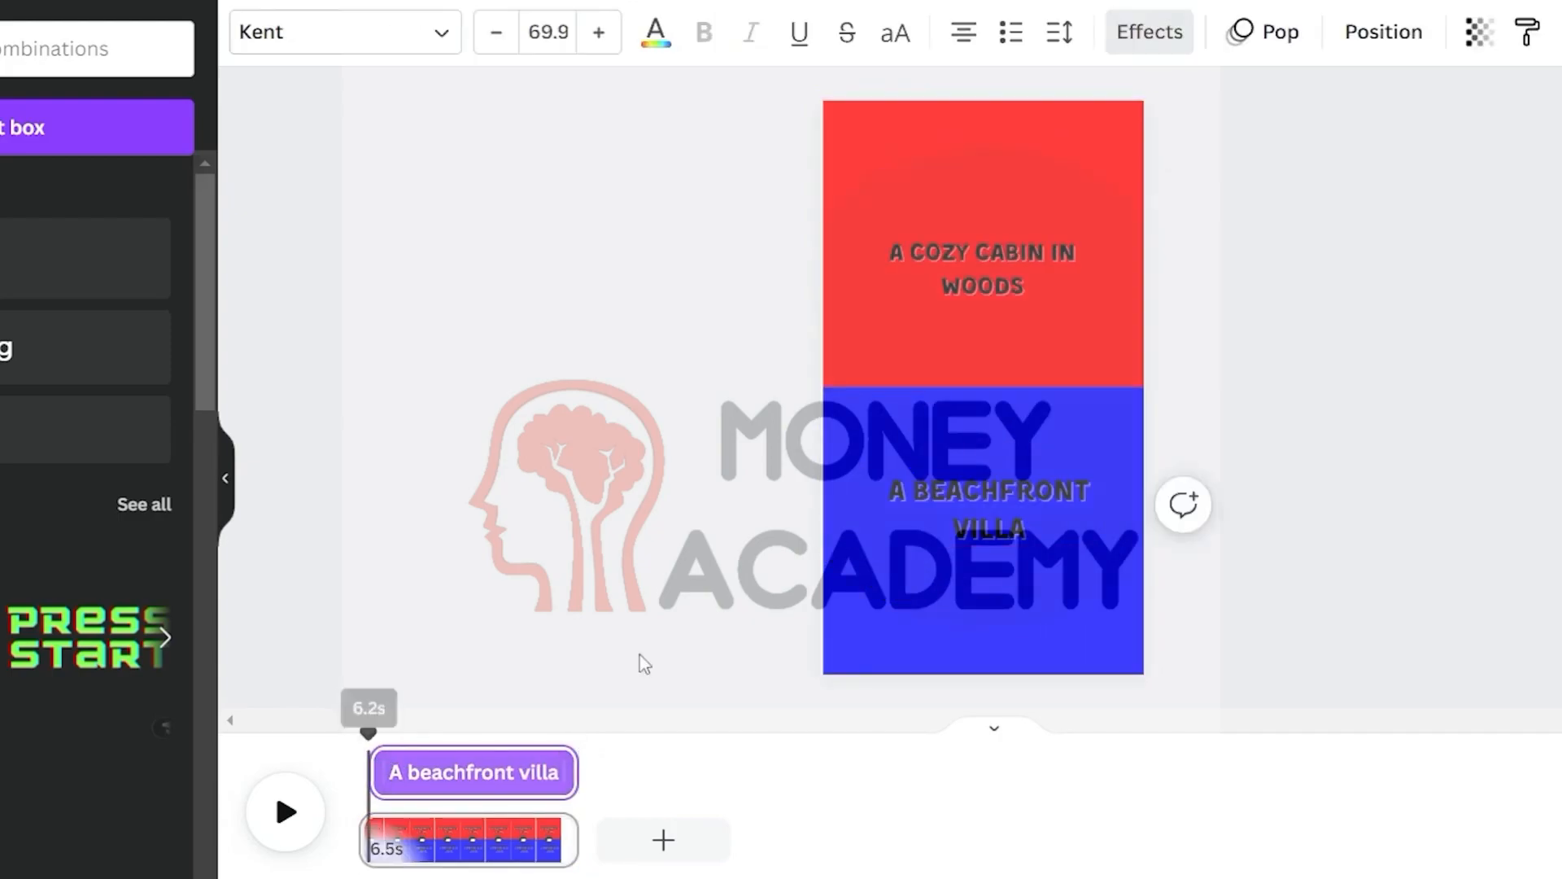
# Apply the Pop animation on enter to the cozy cabin heading
pyautogui.click(951, 570)
pyautogui.click(935, 264)
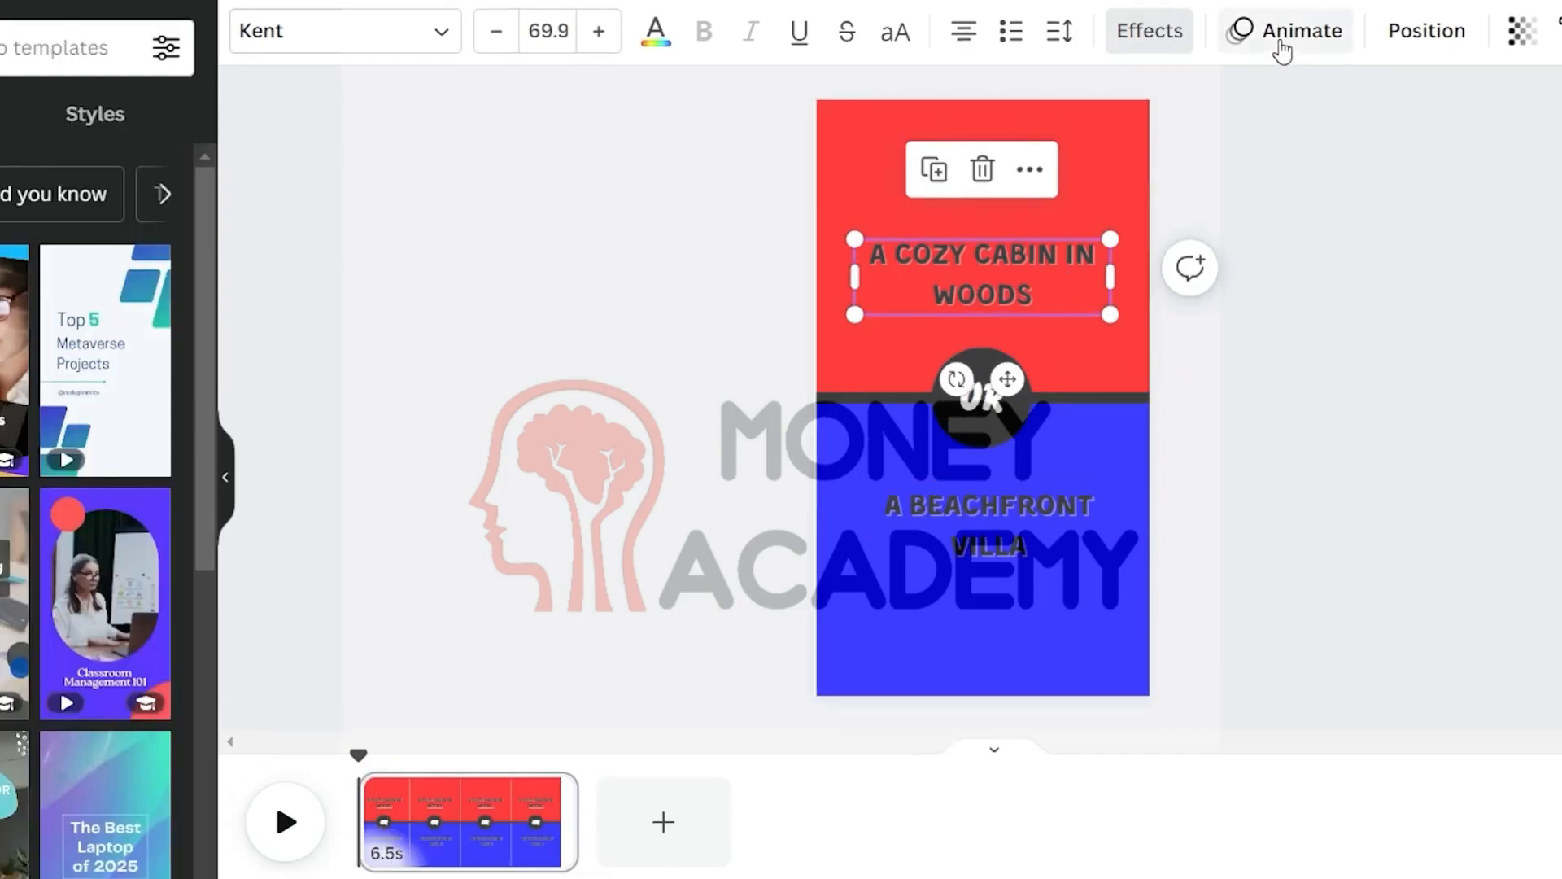
pyautogui.click(1282, 51)
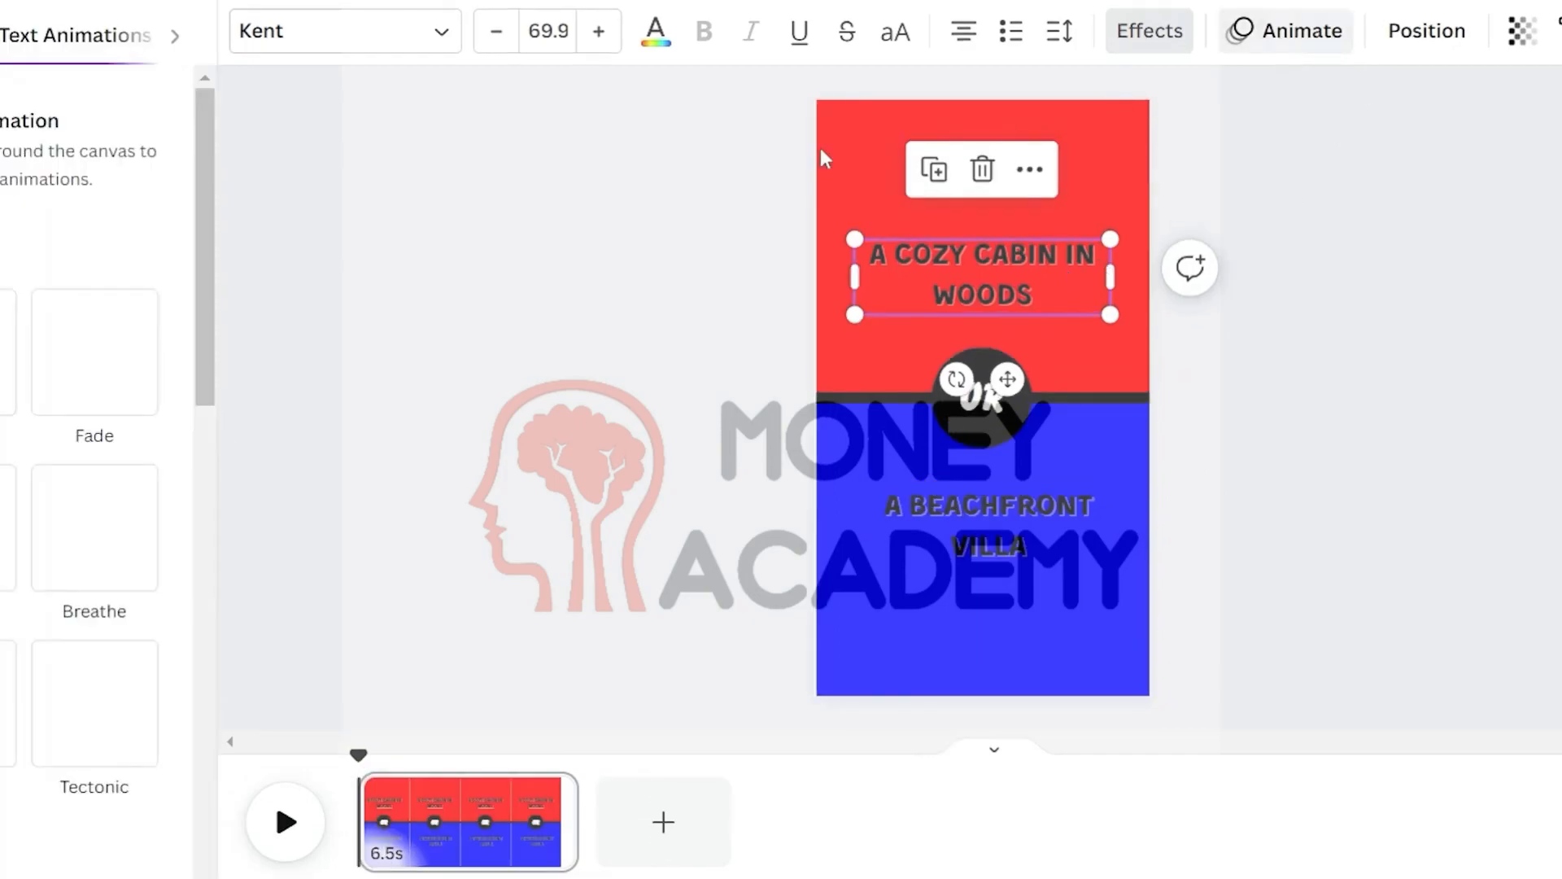
pyautogui.click(81, 565)
pyautogui.scroll(-1, 88, 575)
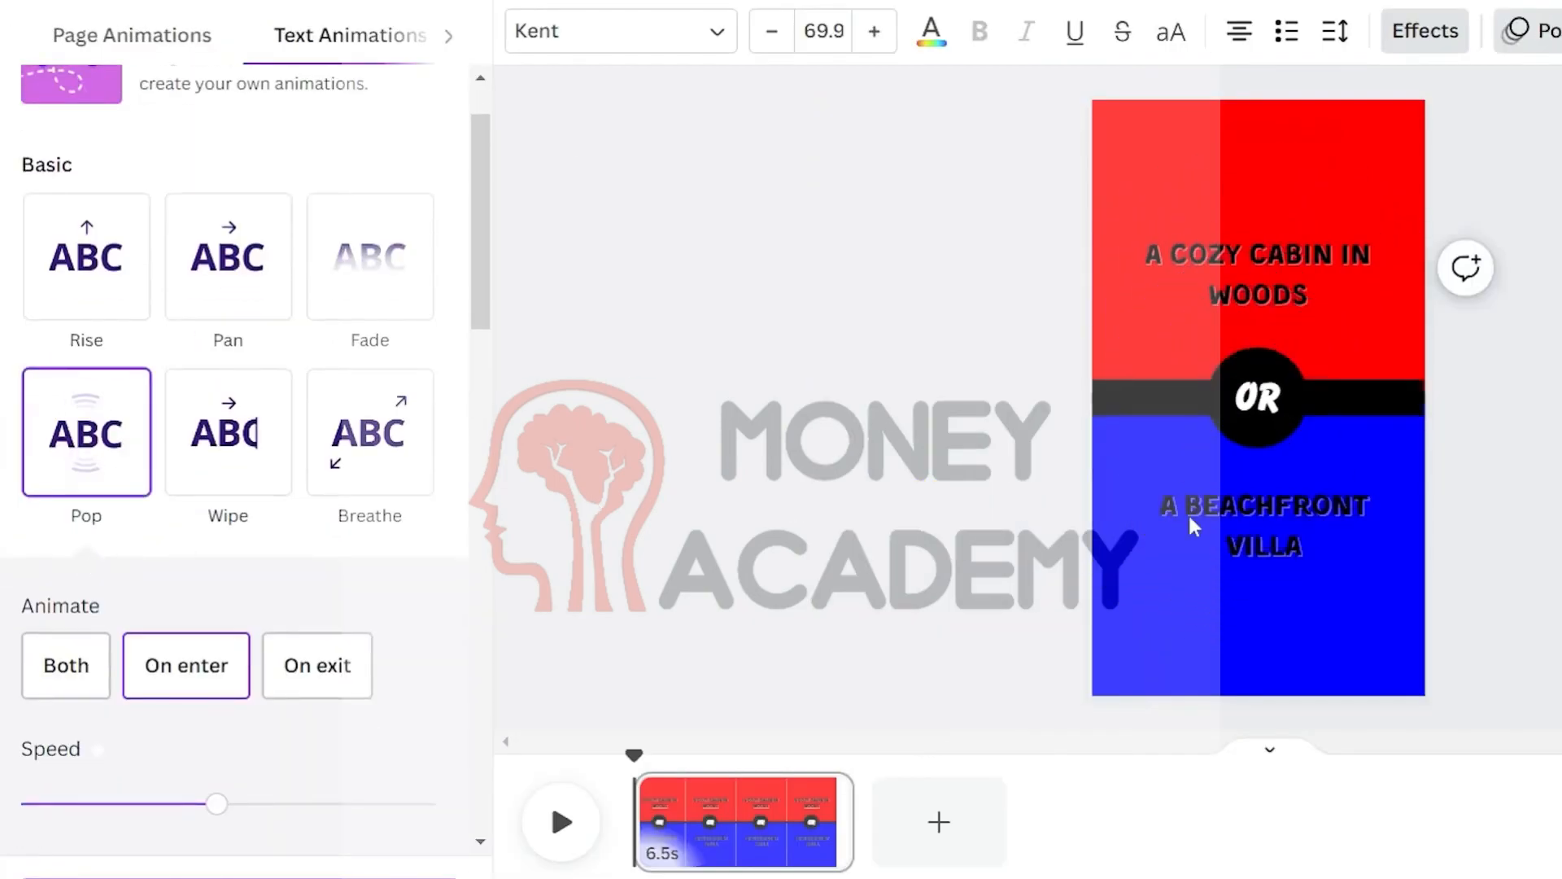
# Apply the Pop animation on both enter and exit to the beachfront villa text
pyautogui.click(1295, 545)
pyautogui.click(113, 487)
pyautogui.click(65, 668)
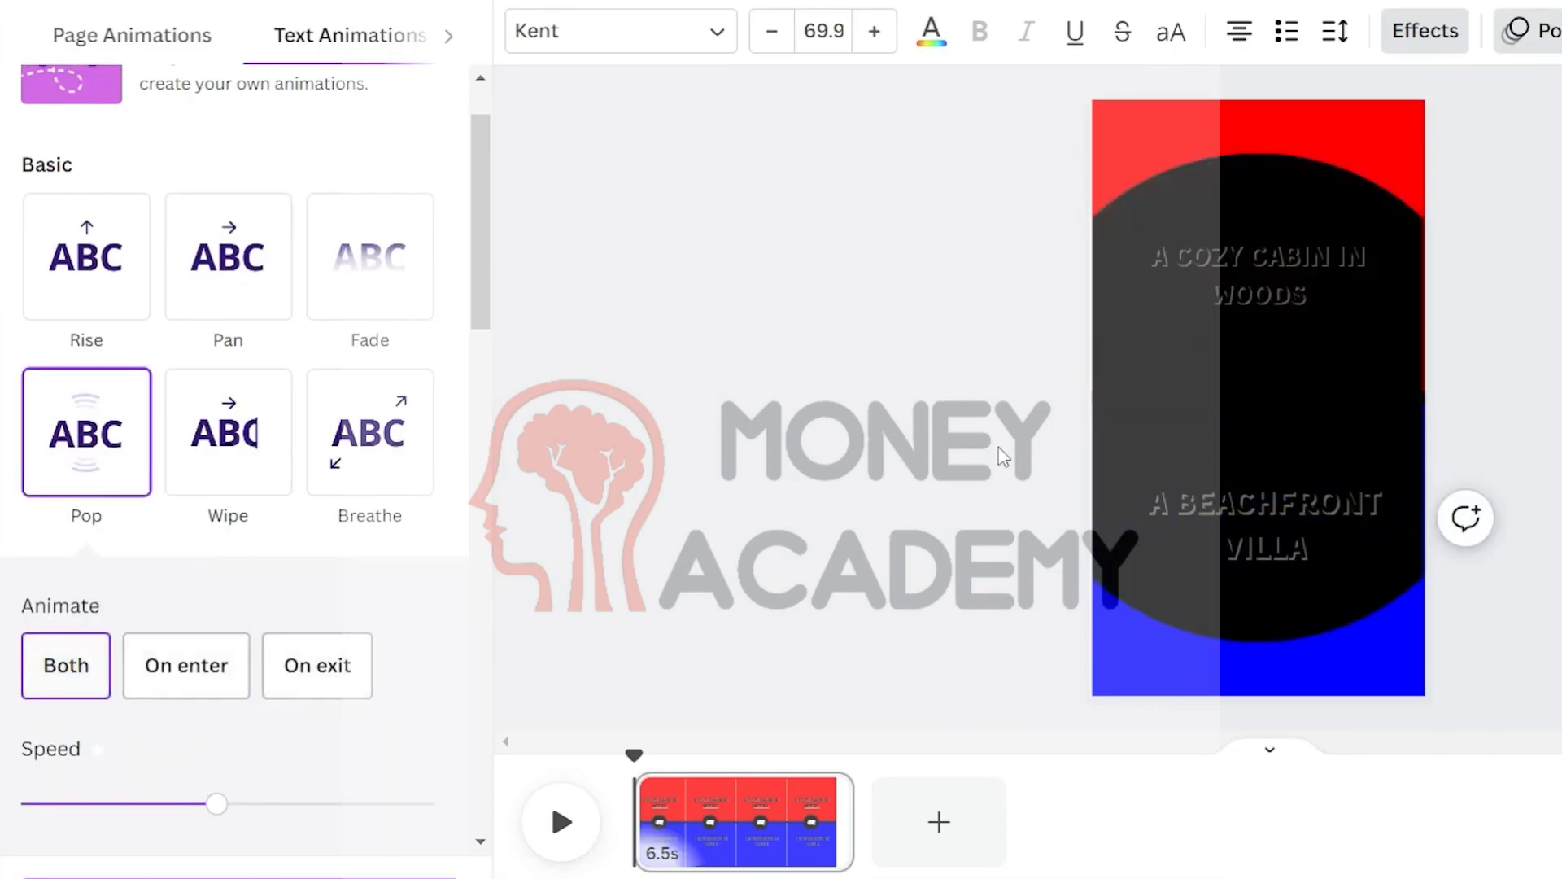
# Shorten the beachfront villa text's timing so it ends earlier in the clip
pyautogui.click(1316, 261)
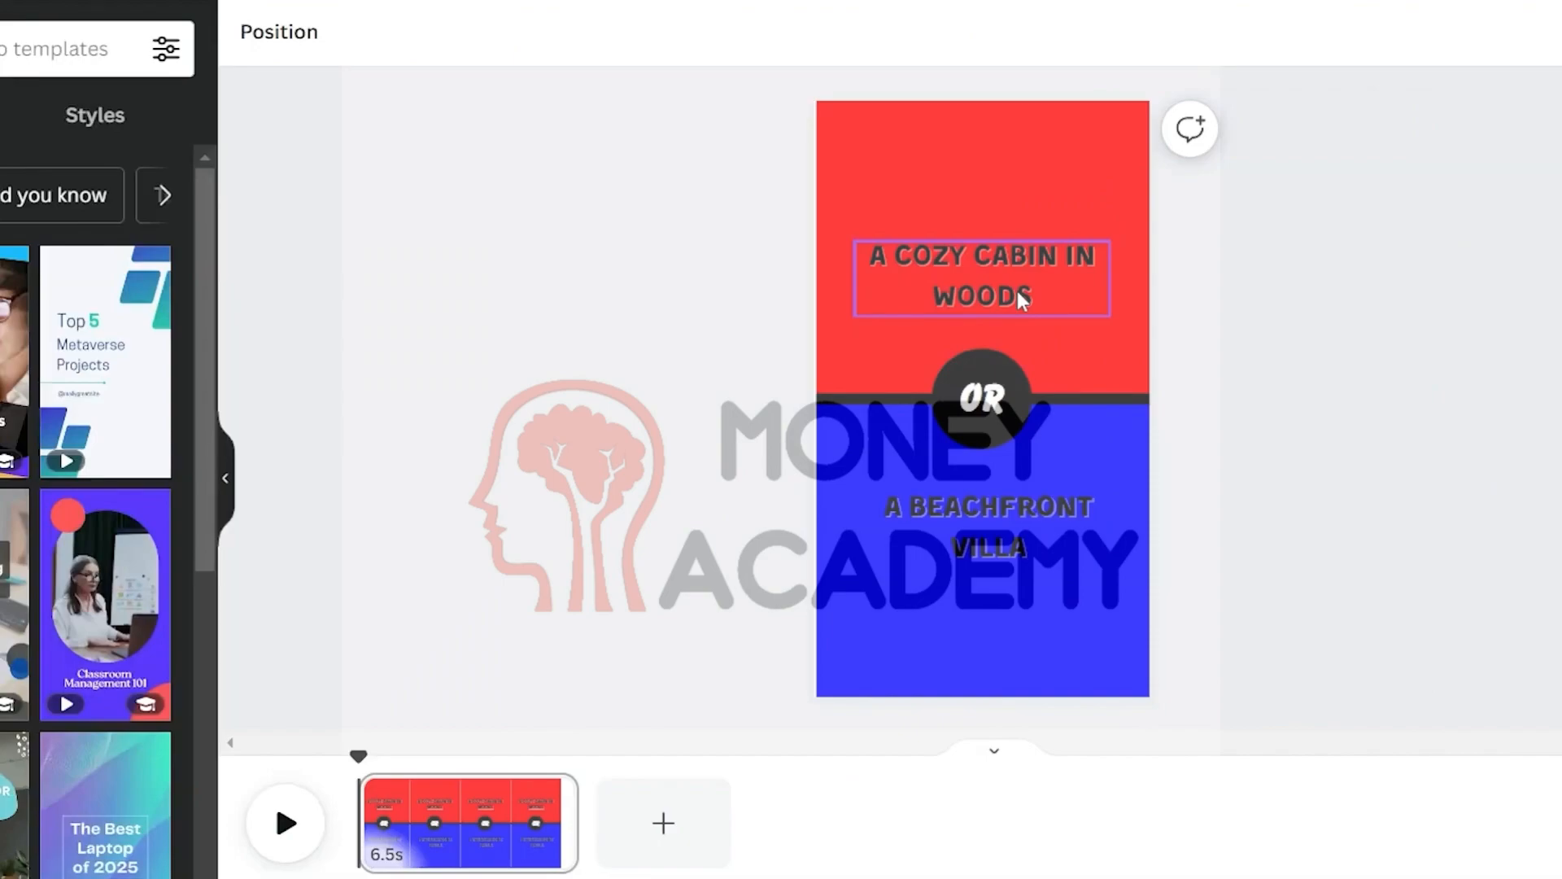
pyautogui.click(1016, 290)
pyautogui.moveTo(574, 771); pyautogui.dragTo(502, 771)
pyautogui.click(504, 771)
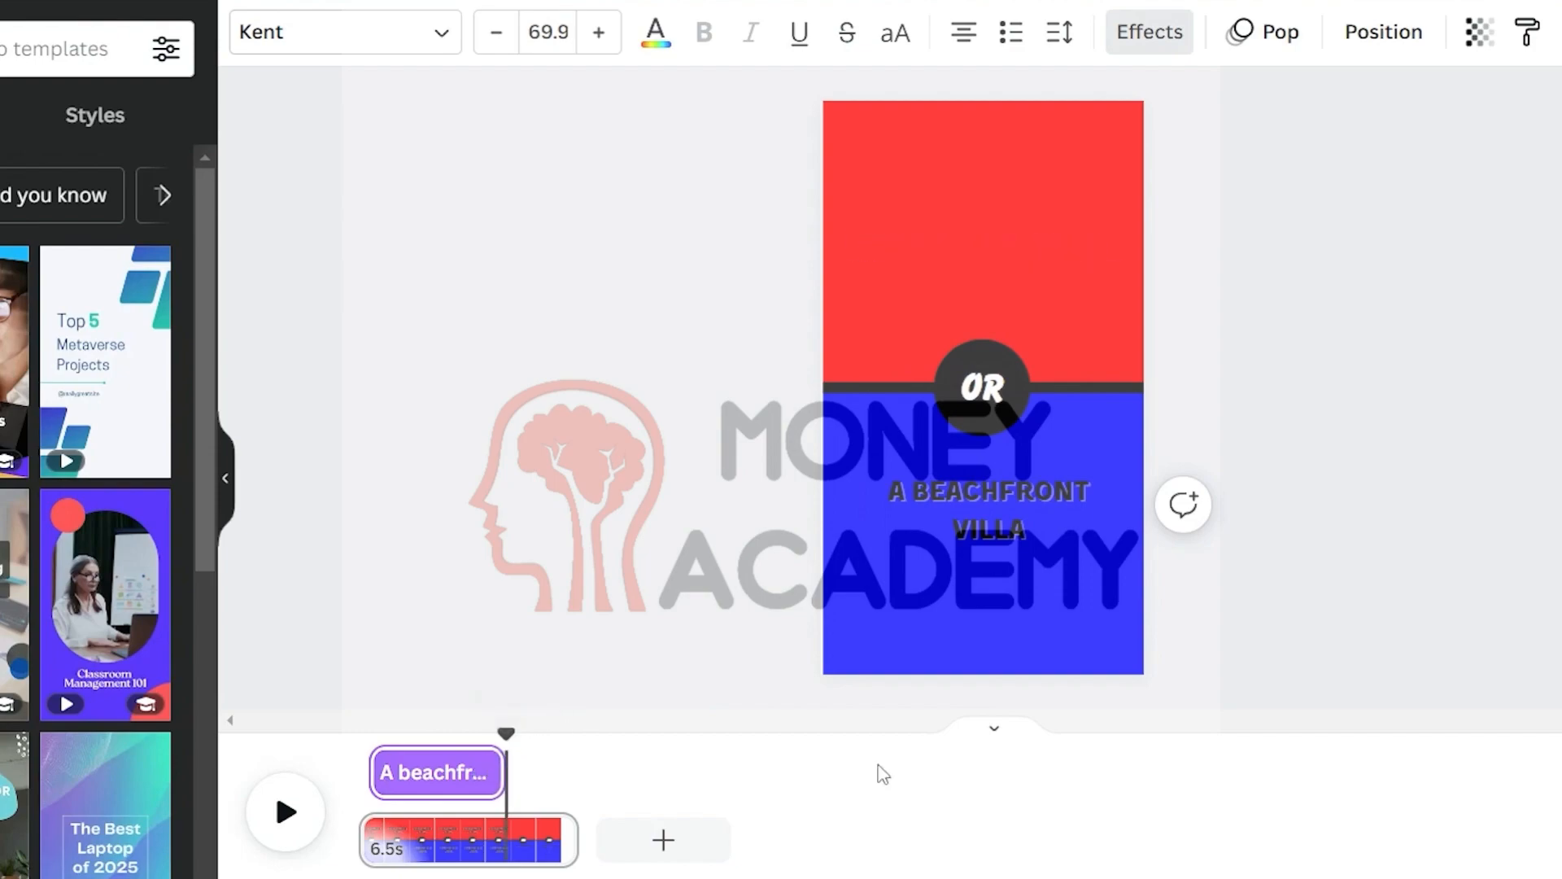
# Duplicate the cozy cabin heading and replace the copy's text with 45%
pyautogui.click(599, 614)
pyautogui.click(976, 277)
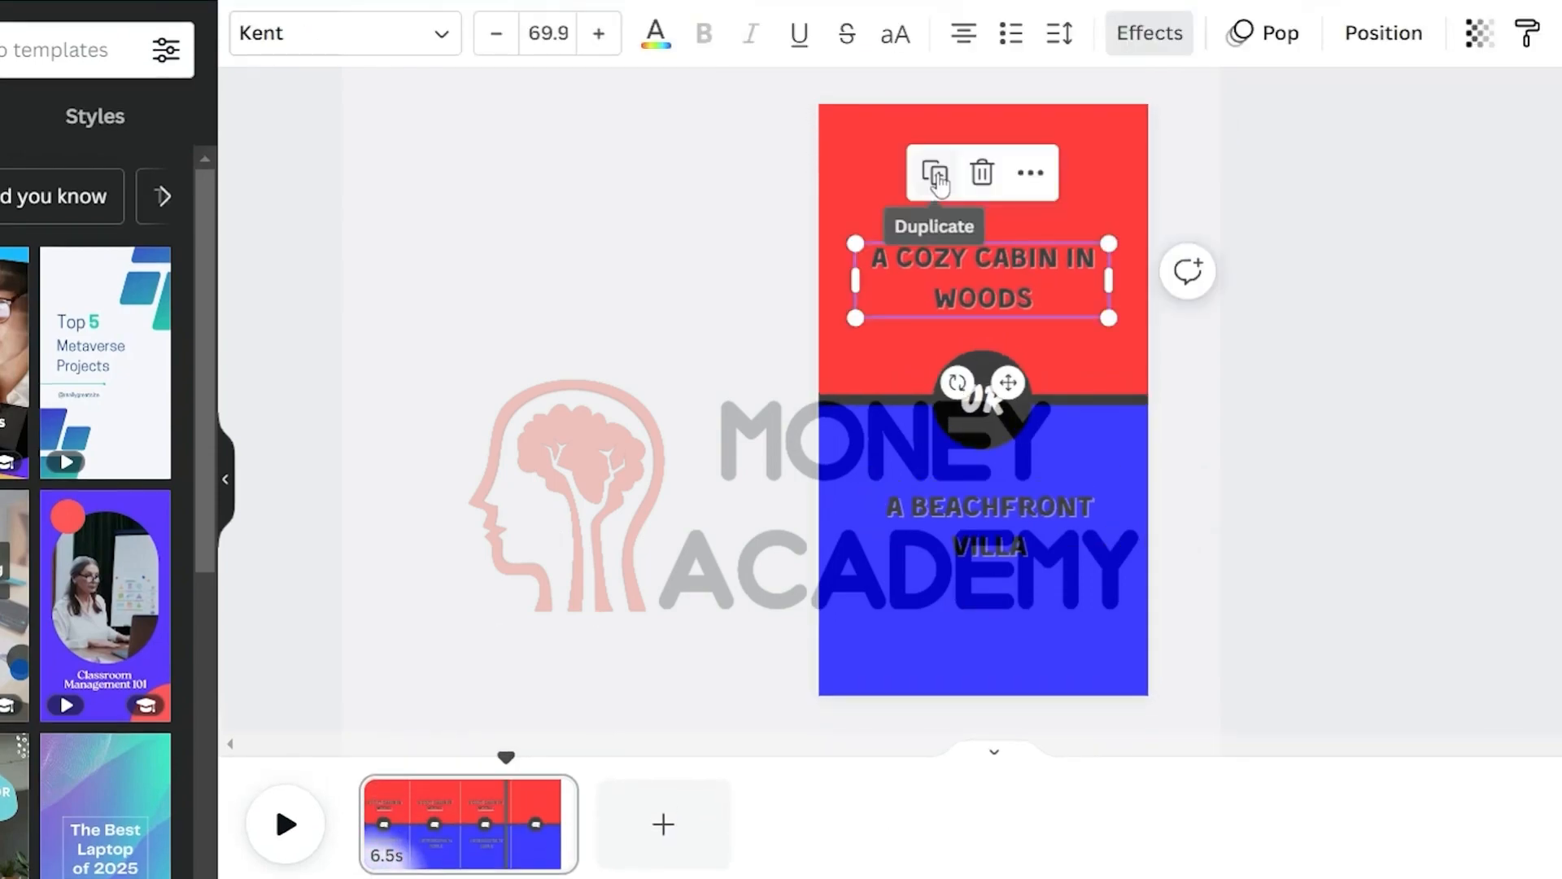
pyautogui.click(937, 176)
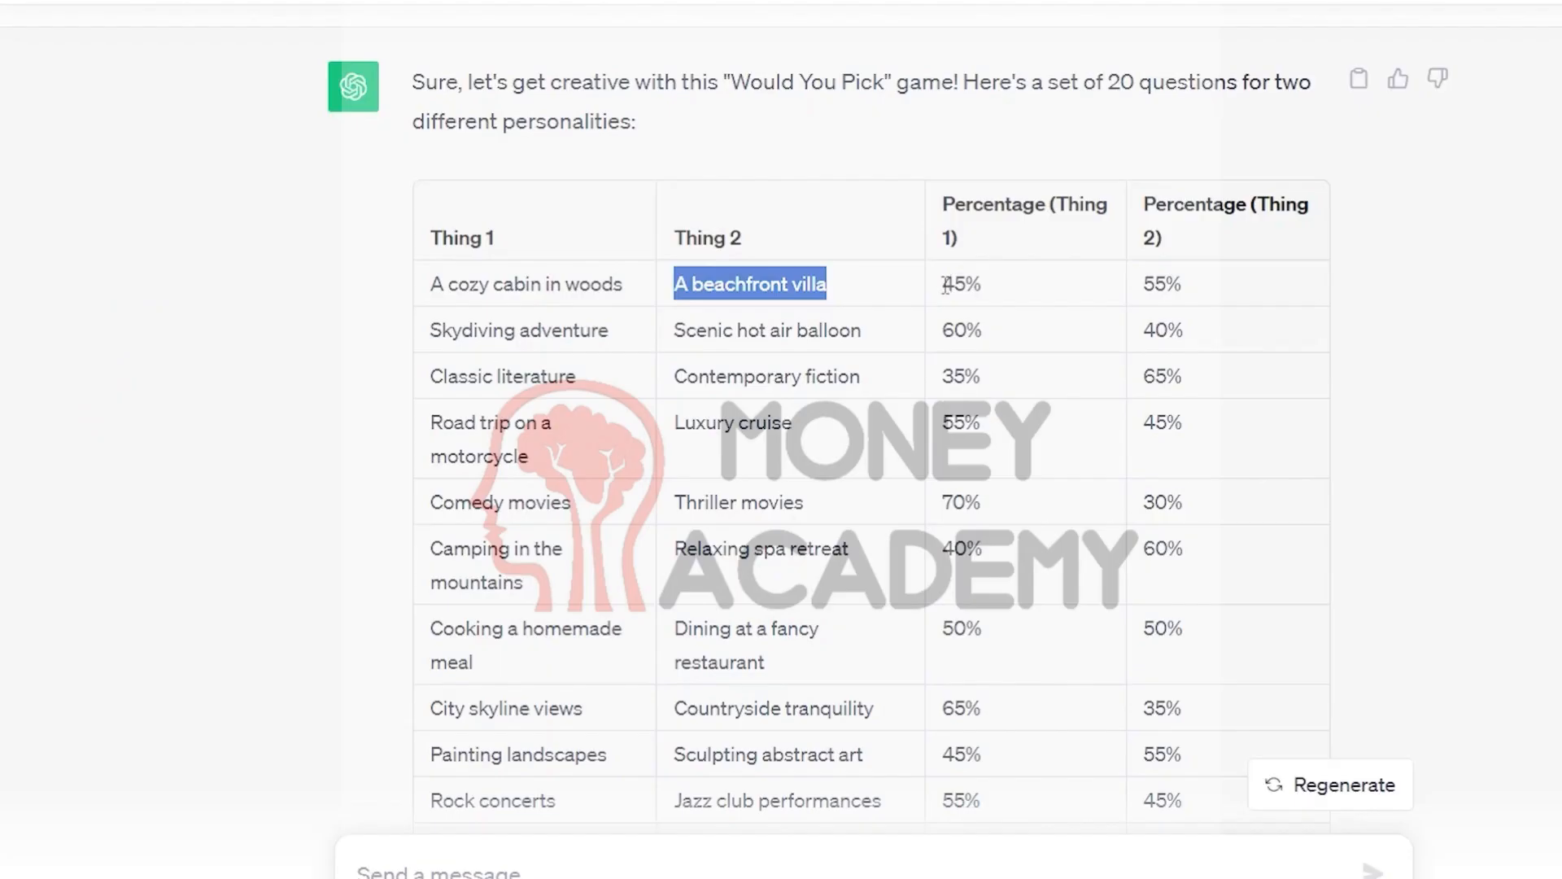
pyautogui.moveTo(941, 284); pyautogui.dragTo(996, 295)
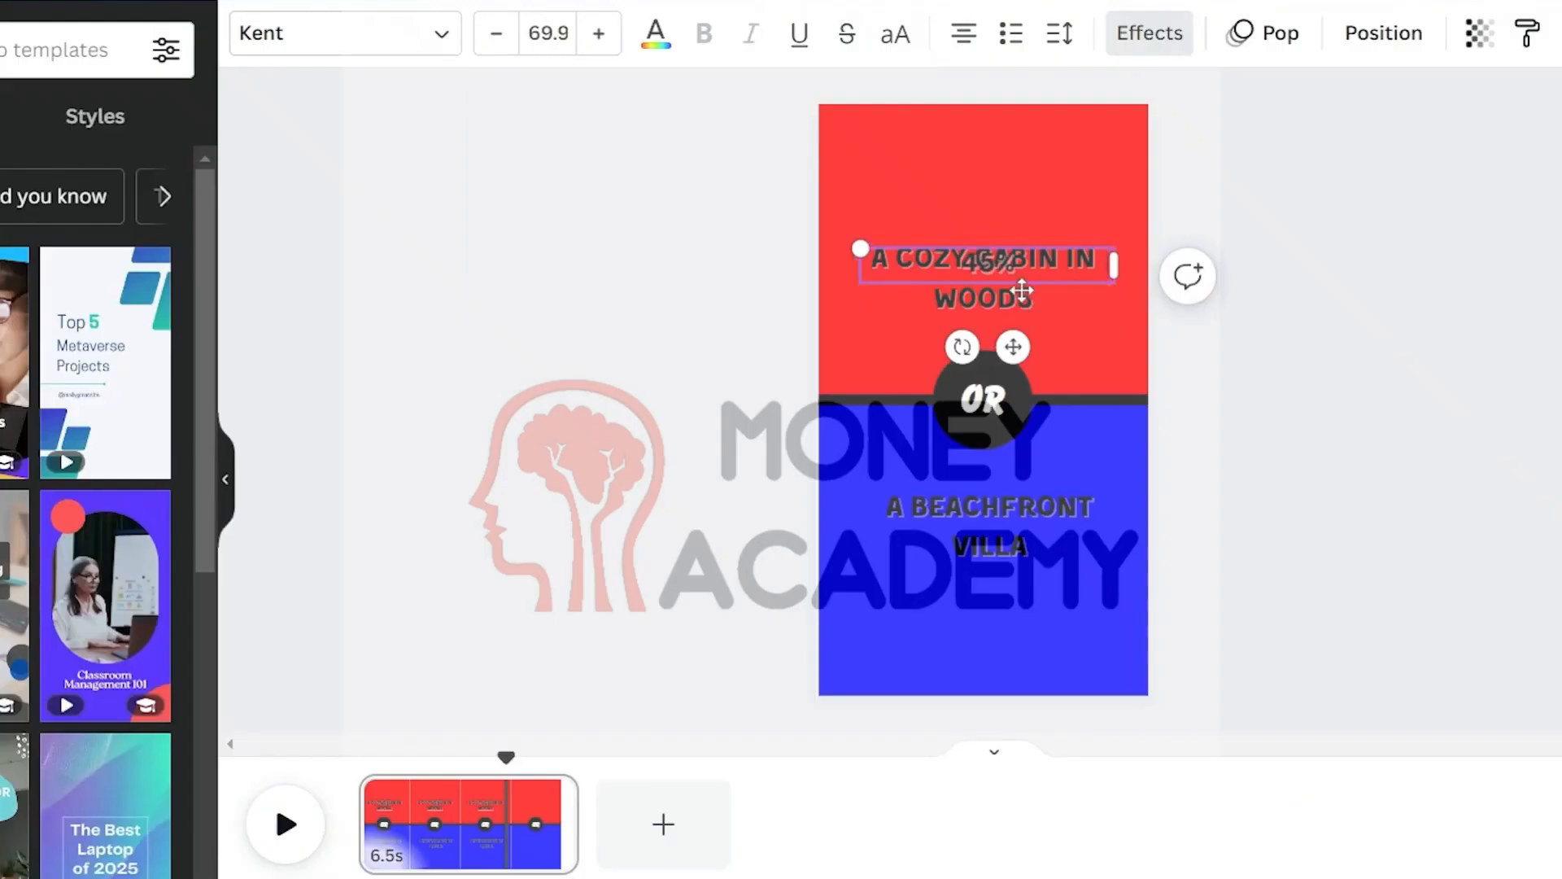
pyautogui.write('45%')
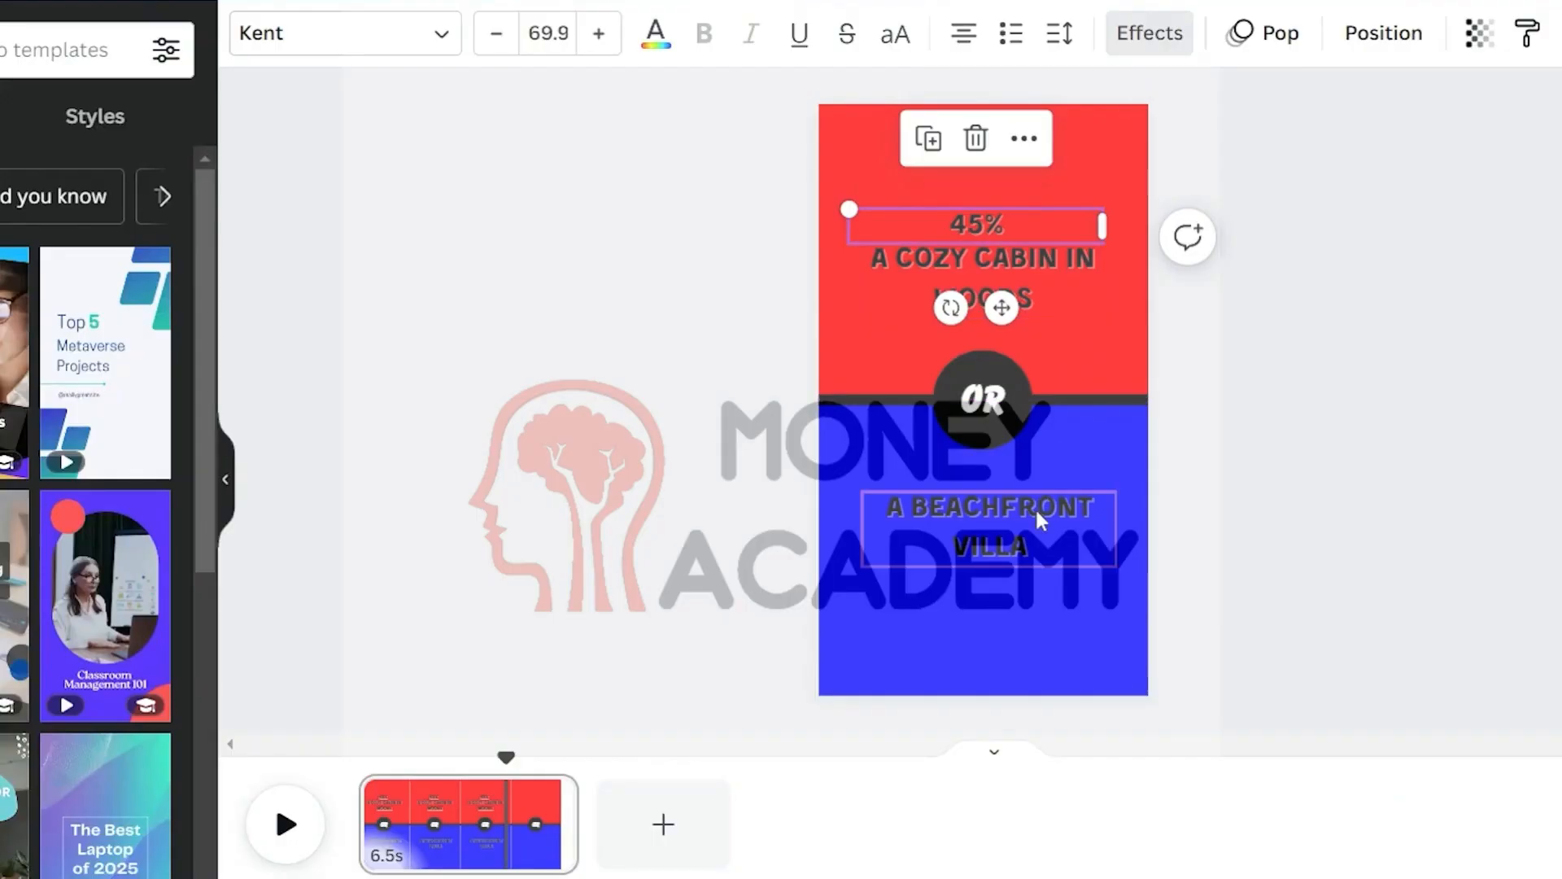
# Duplicate the percentage as 55% for the blue half and position both percentages under their headings
pyautogui.click(928, 142)
pyautogui.write('55%')
pyautogui.moveTo(1065, 202); pyautogui.dragTo(1077, 557)
pyautogui.moveTo(986, 238); pyautogui.dragTo(987, 291)
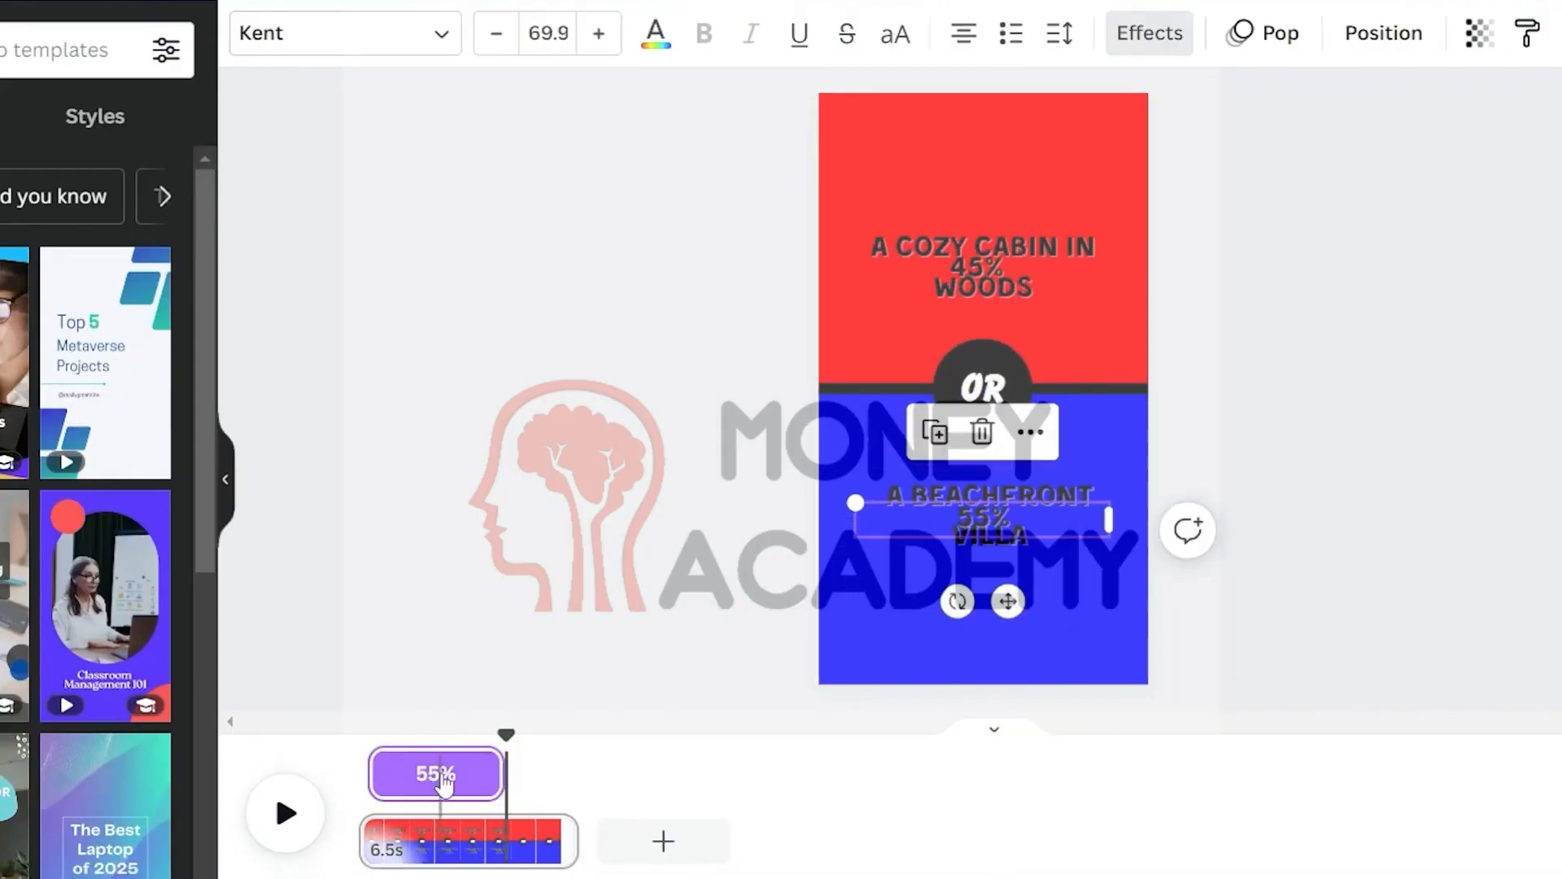
# Delay both percentage texts' timing so they appear later, then preview the clip
pyautogui.moveTo(443, 781); pyautogui.dragTo(581, 777)
pyautogui.click(1035, 262)
pyautogui.click(1035, 262)
pyautogui.moveTo(373, 772); pyautogui.dragTo(513, 772)
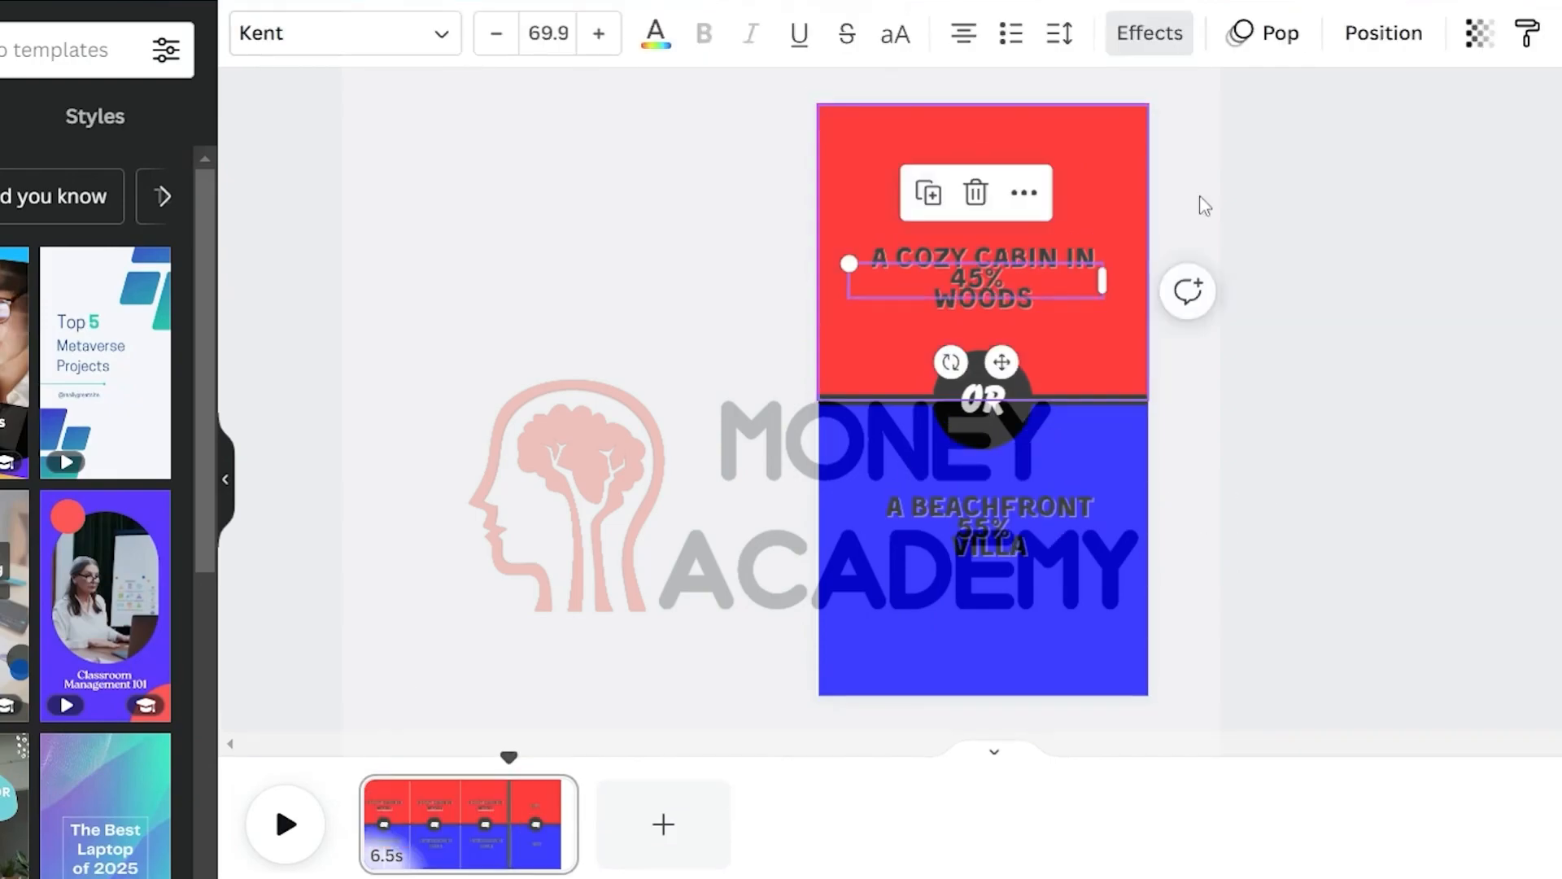
pyautogui.click(1263, 32)
pyautogui.press('space')
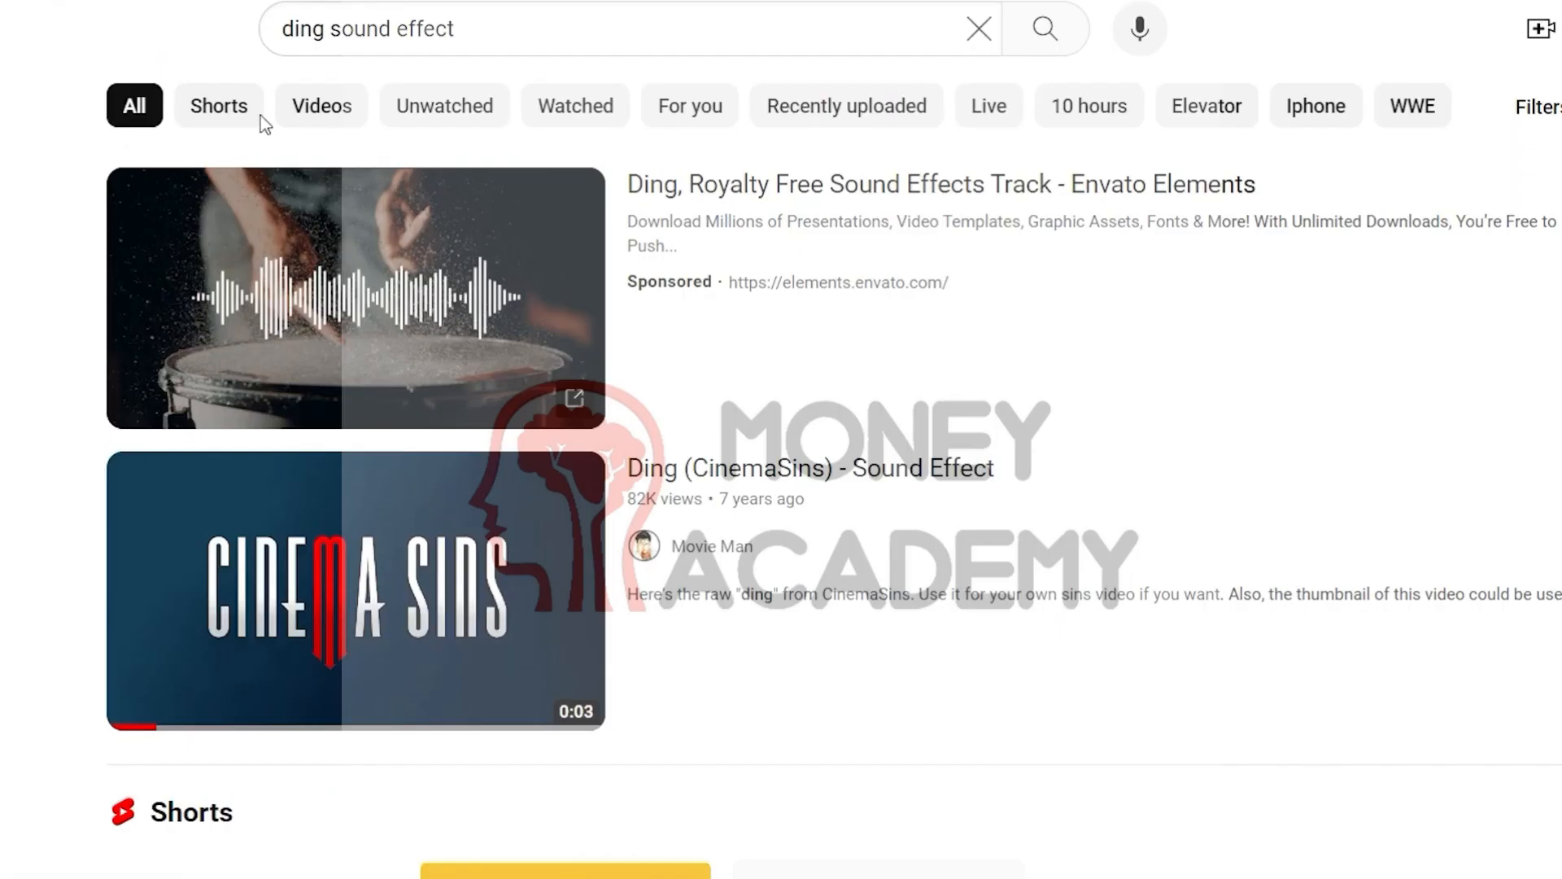
# Move the ding sound effect clip to its place along the page's timeline
pyautogui.click(491, 34)
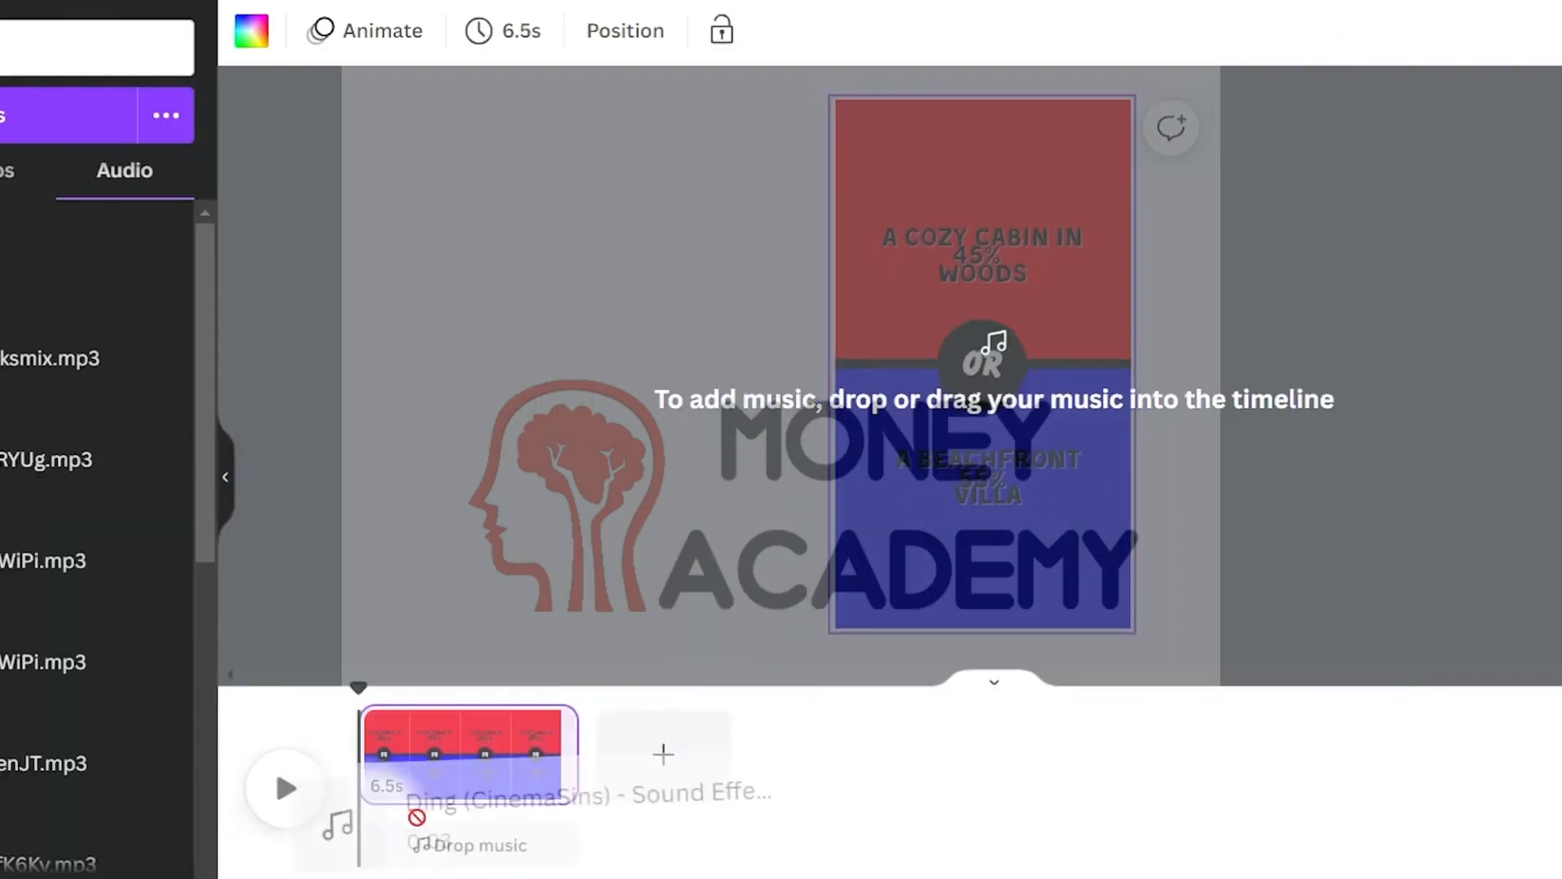
pyautogui.moveTo(419, 837); pyautogui.dragTo(511, 844)
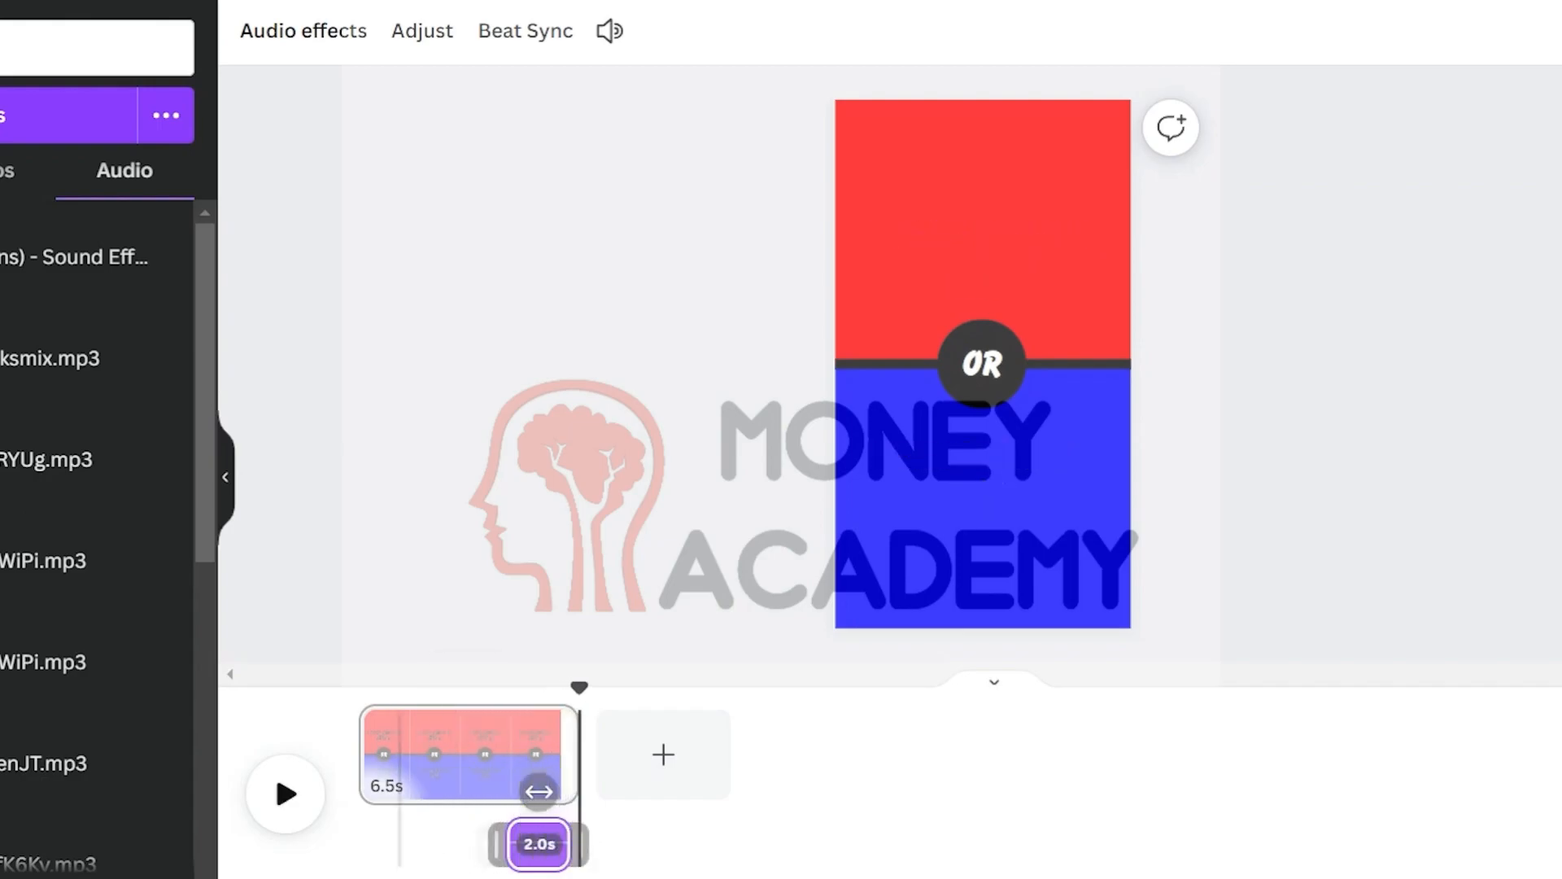
# Delete all text elements from the page and download the remaining background design
pyautogui.click(997, 201)
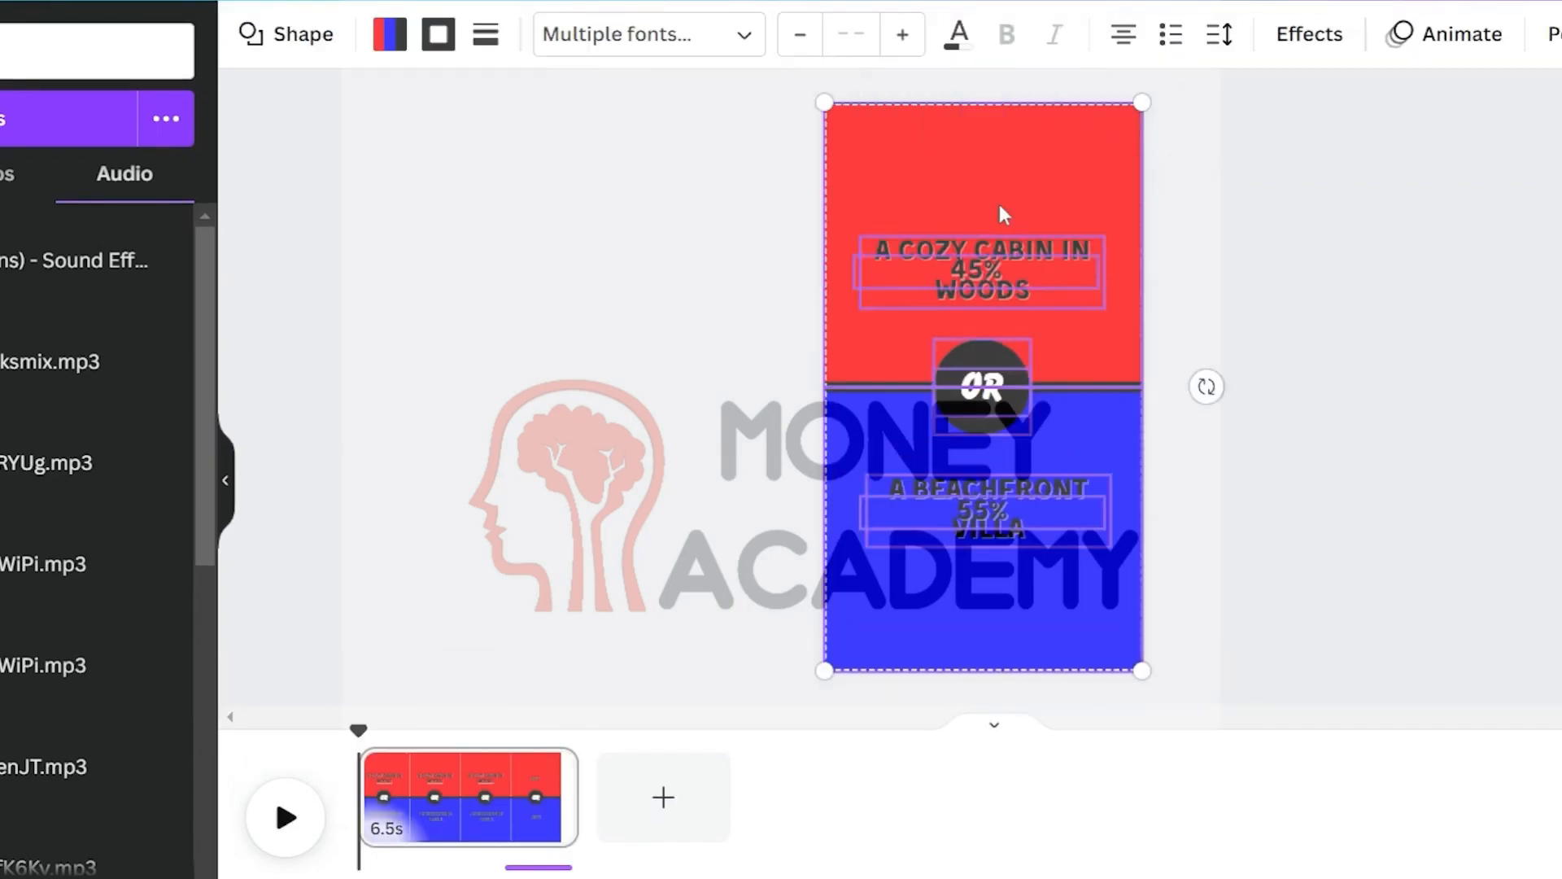
pyautogui.keyDown('shift'); pyautogui.click(999, 205); pyautogui.keyUp('shift')
pyautogui.keyDown('shift'); pyautogui.click(1032, 620); pyautogui.keyUp('shift')
pyautogui.press('Delete')
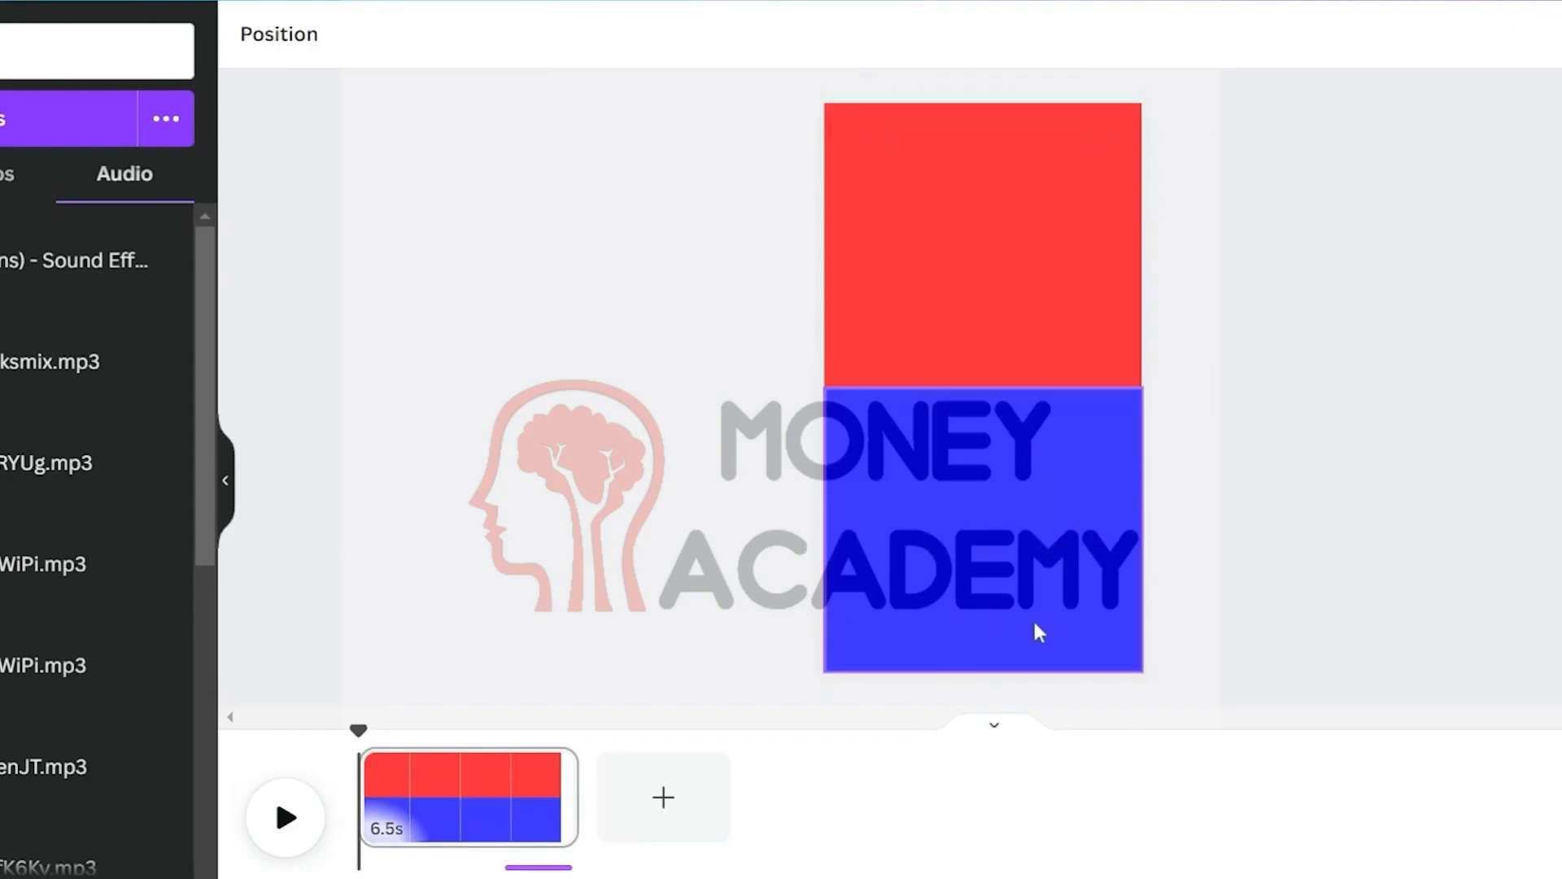
pyautogui.click(1513, 18)
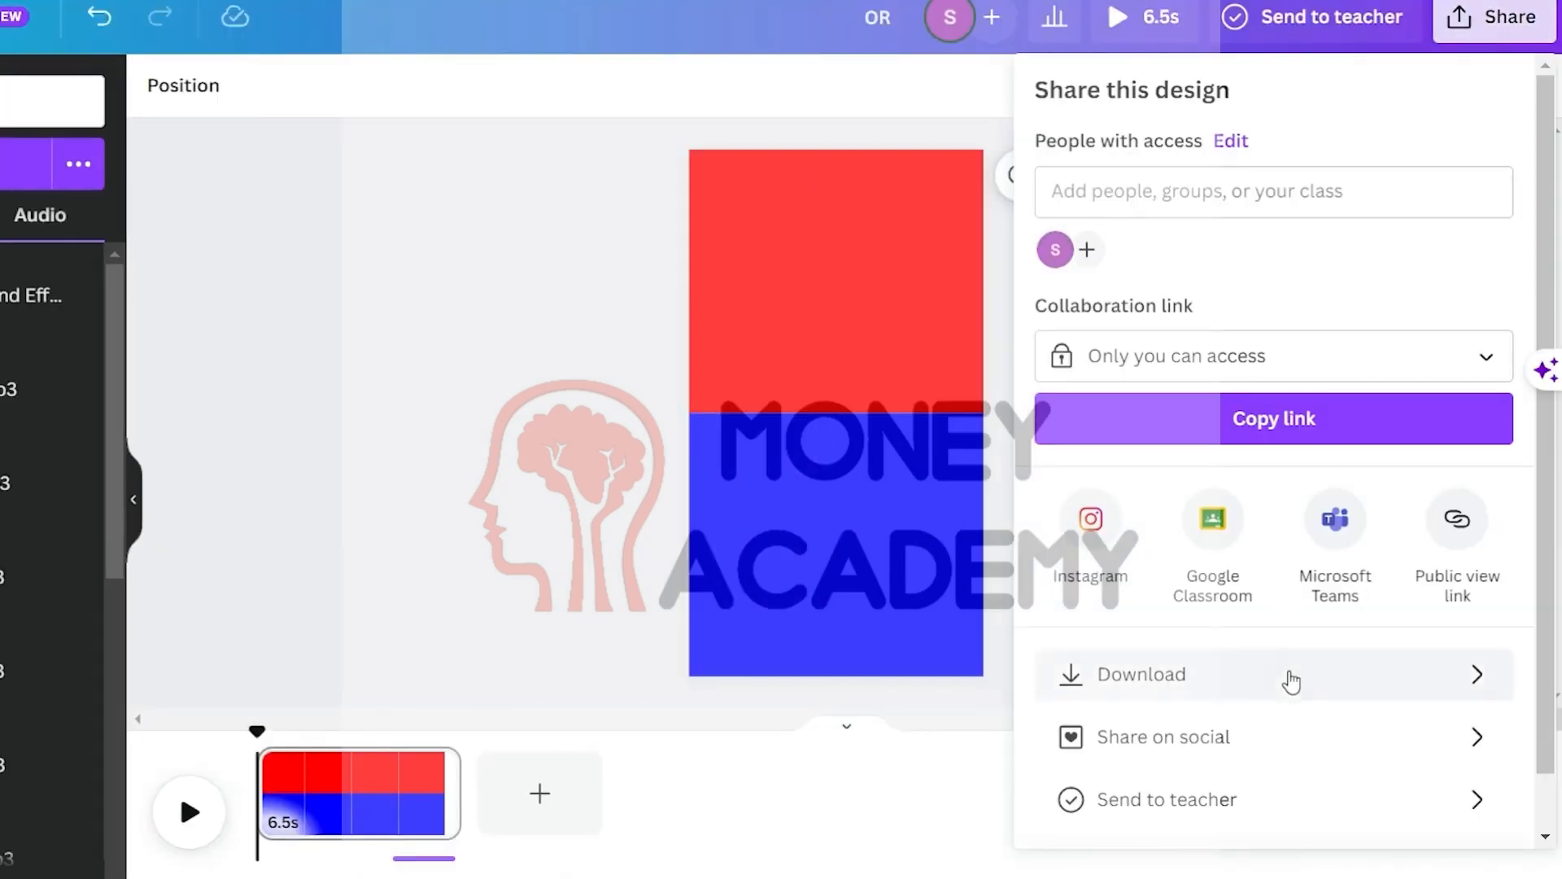
pyautogui.click(1292, 684)
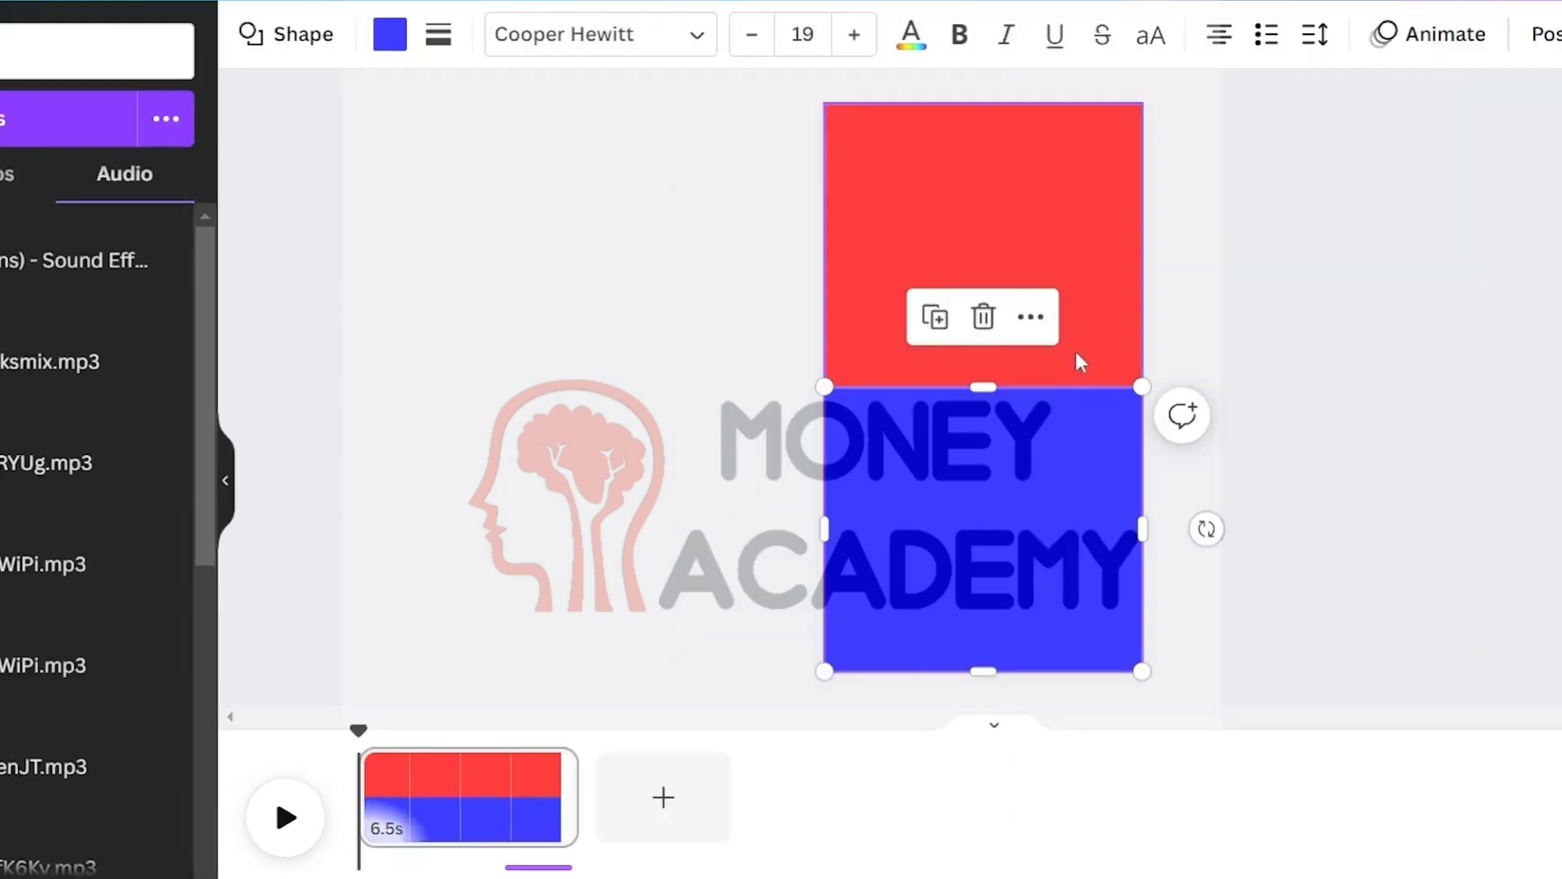
# Undo the text deletion and delete the ding audio clip from the timeline
pyautogui.hotkey('ctrl', 'z')
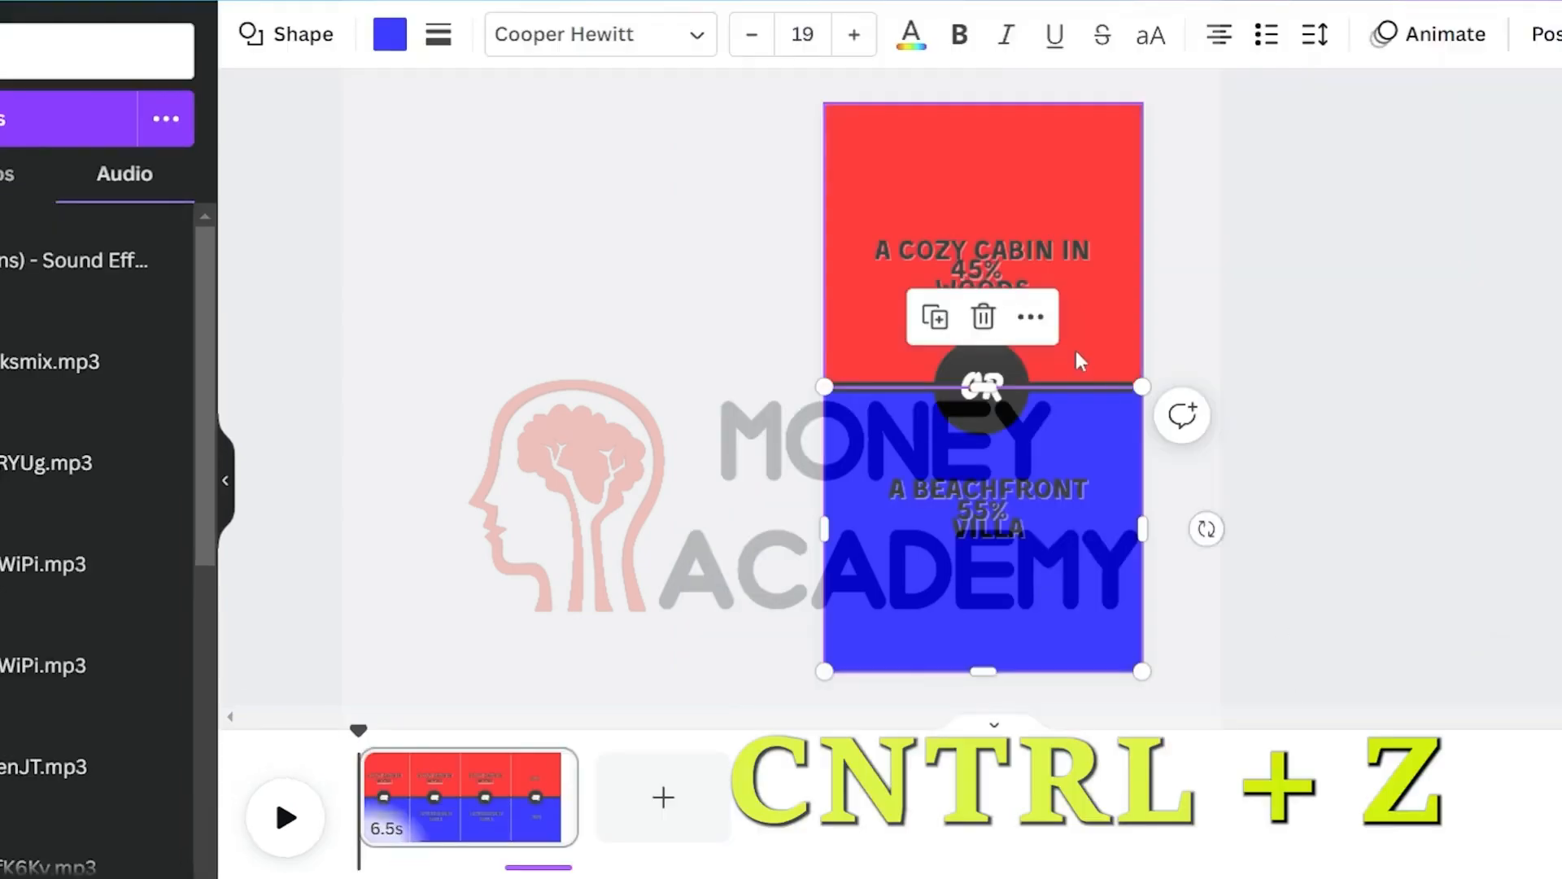
pyautogui.click(1343, 356)
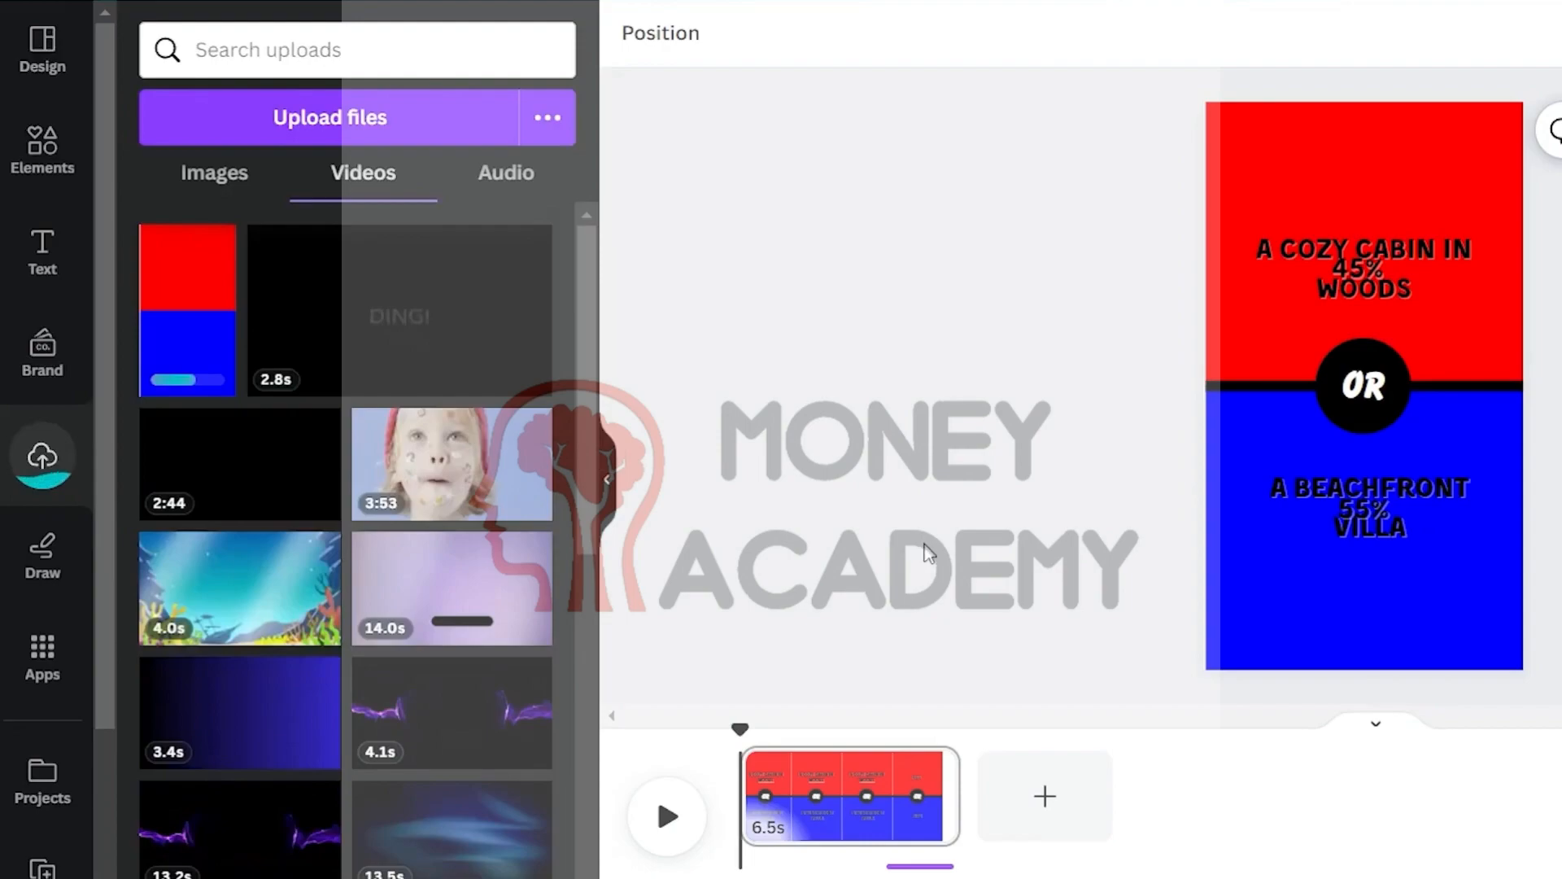
pyautogui.click(927, 866)
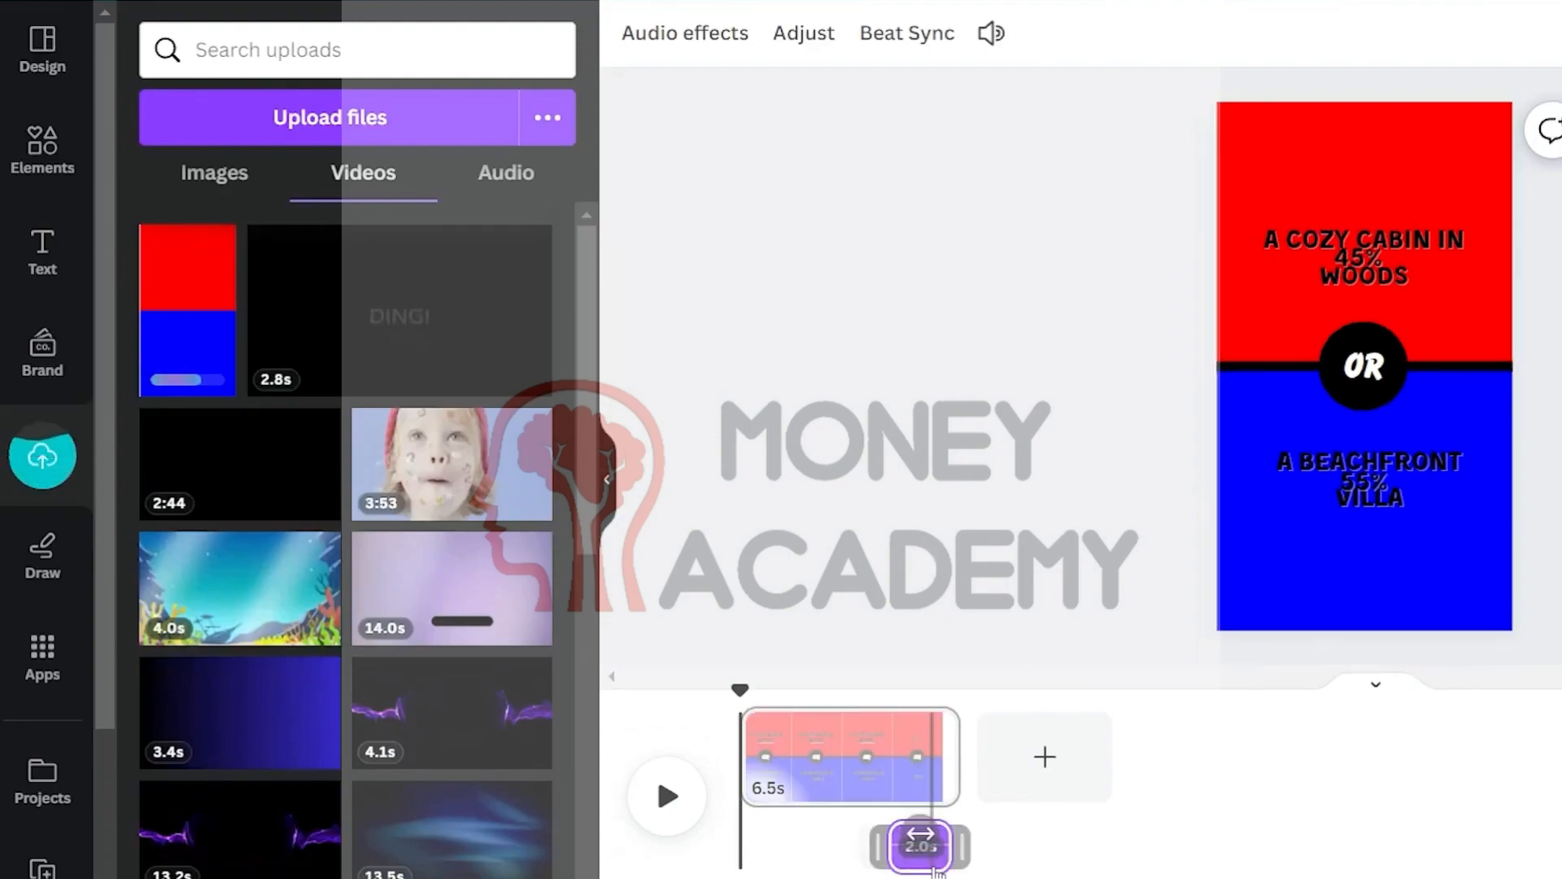
pyautogui.press('Delete')
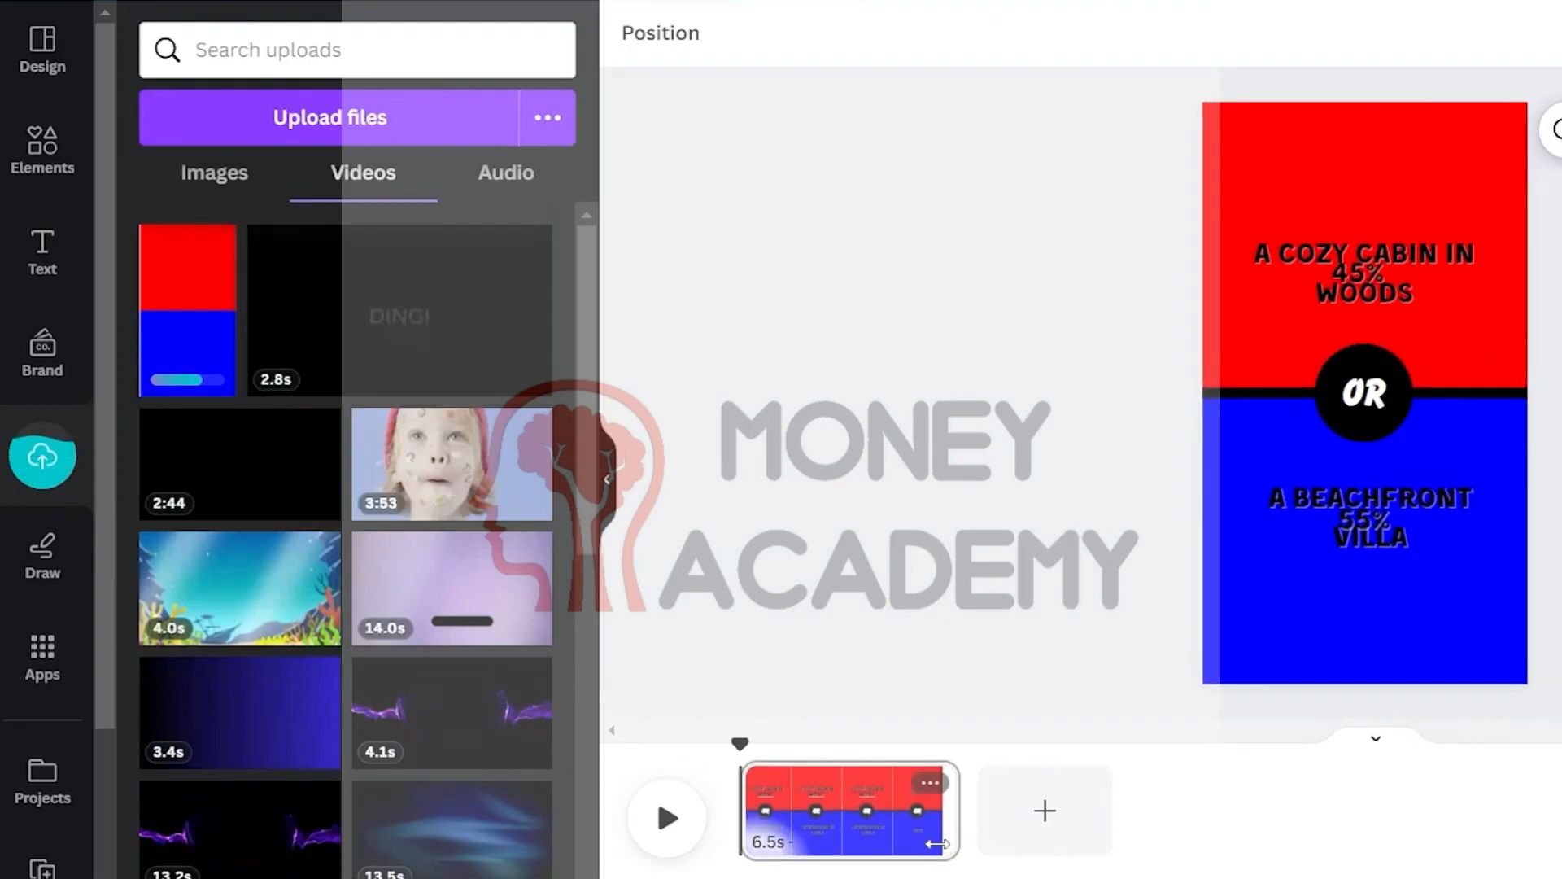
# Place the uploaded red-and-blue video on the page and set it as the page background
pyautogui.moveTo(203, 349); pyautogui.dragTo(1273, 359)
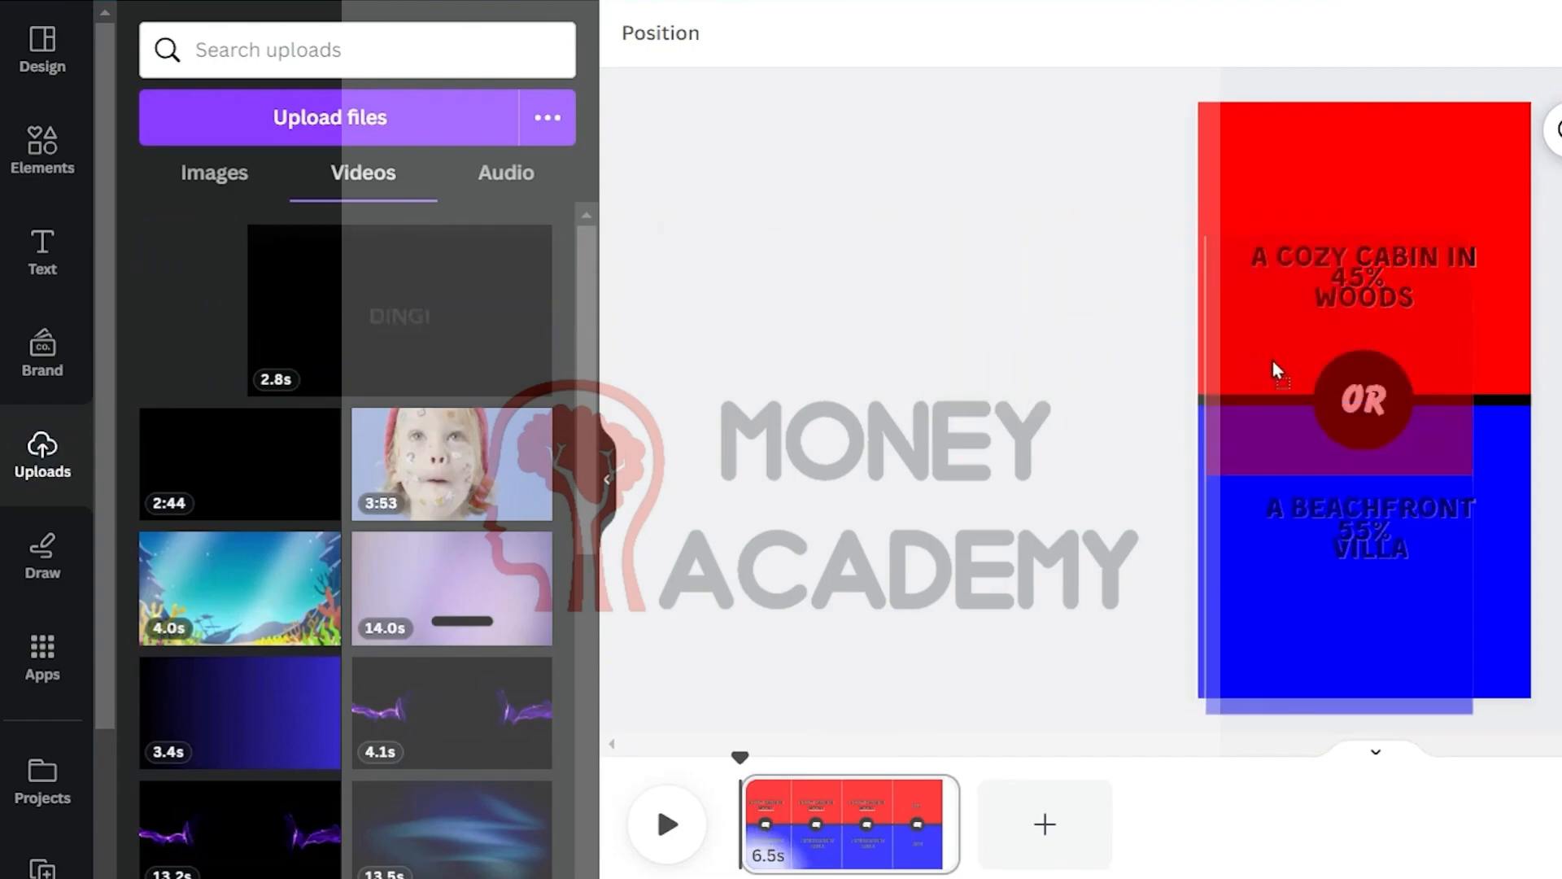
pyautogui.rightClick(1299, 310)
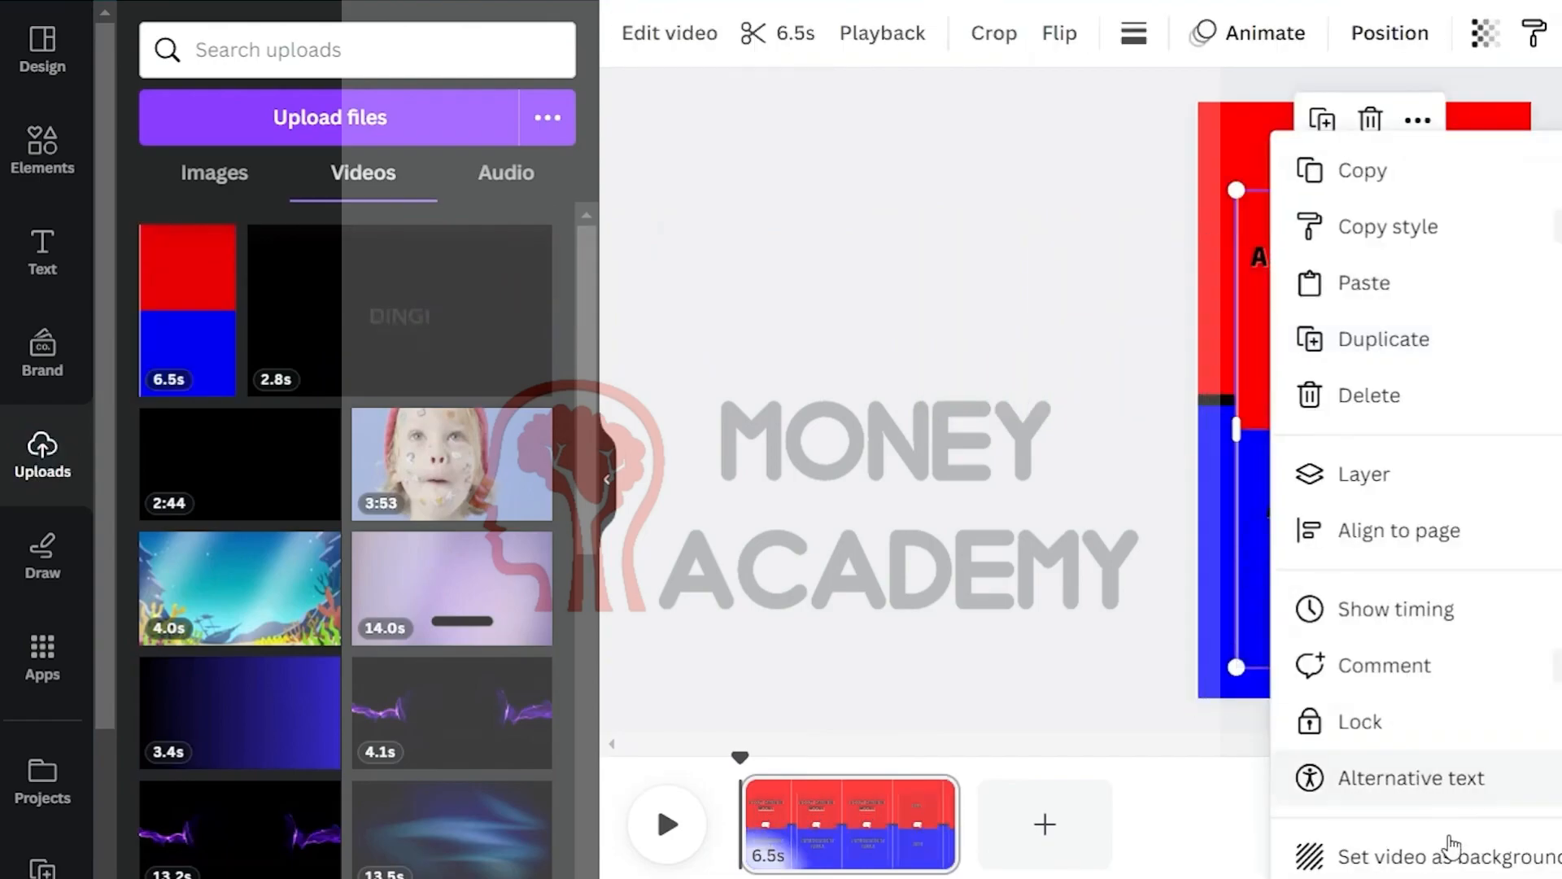
pyautogui.click(1458, 851)
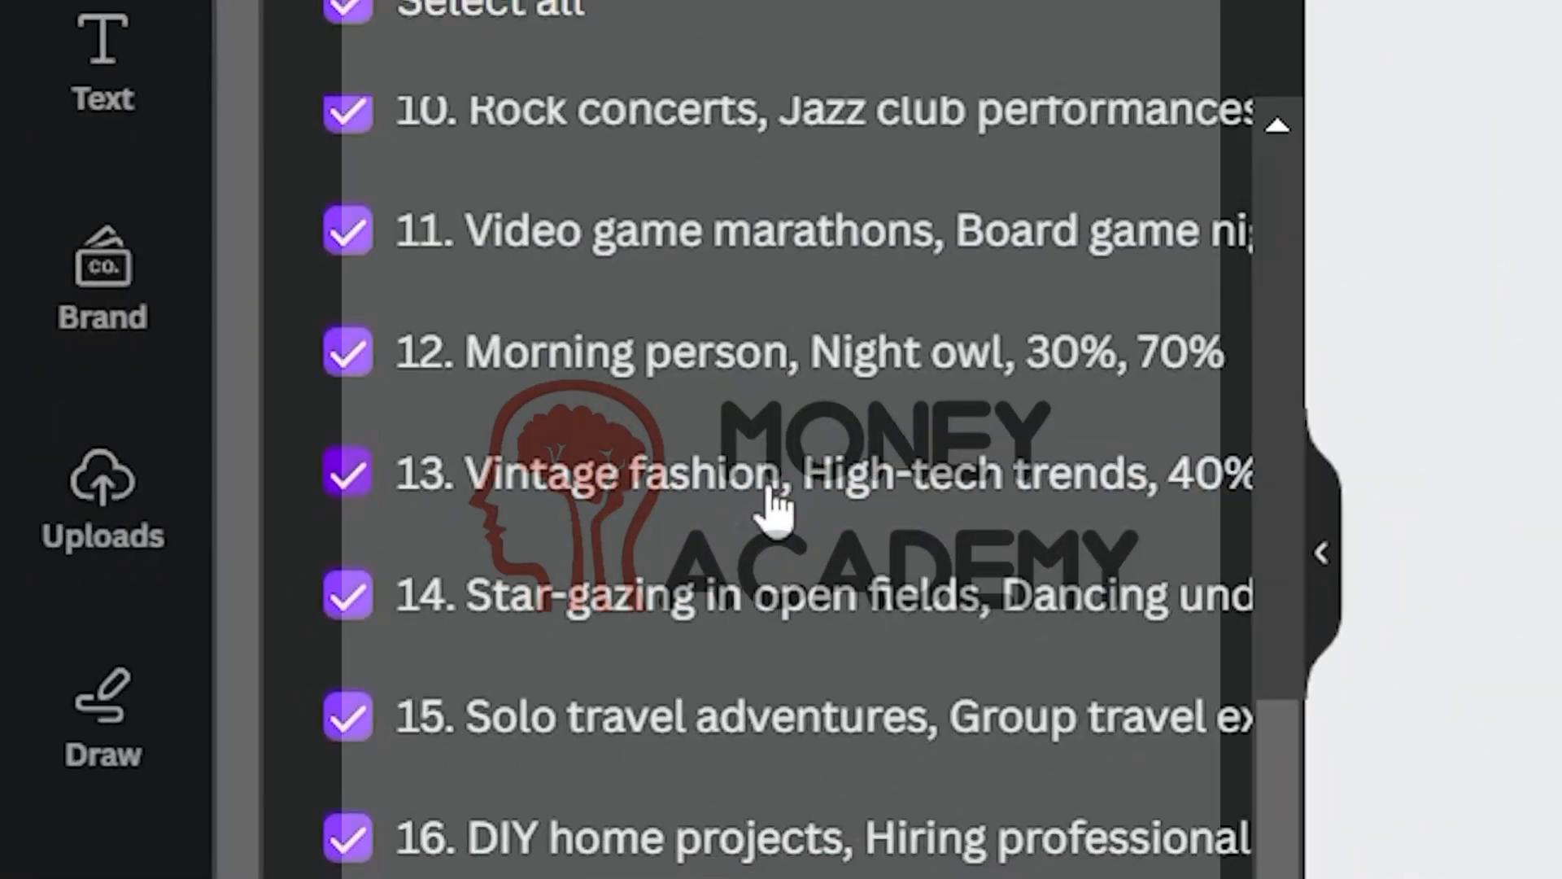
pyautogui.scroll(5, 773, 505)
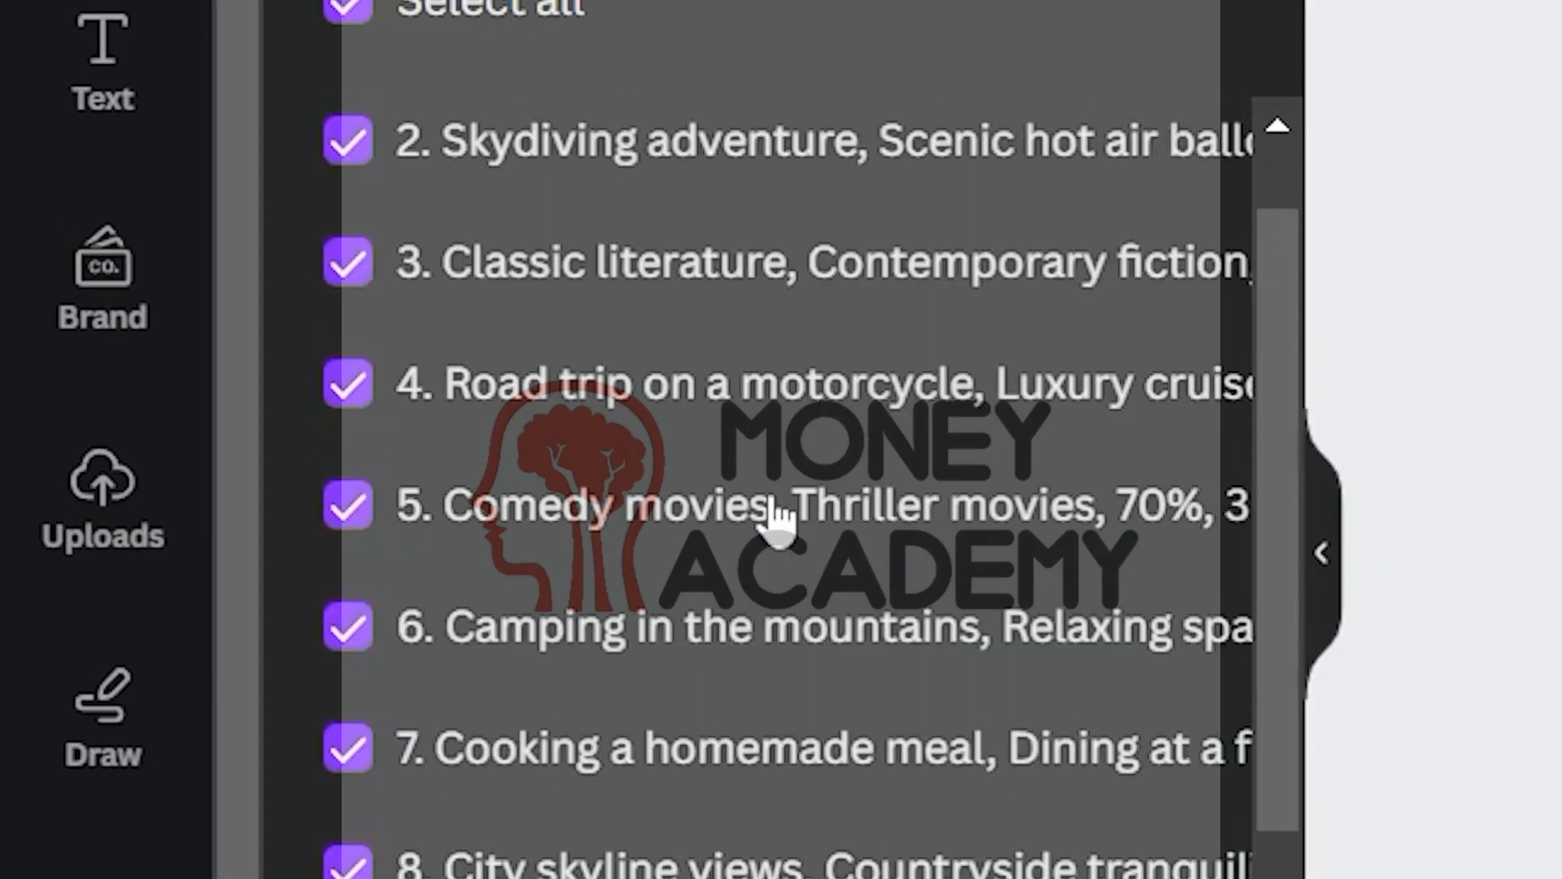
pyautogui.scroll(1, 773, 512)
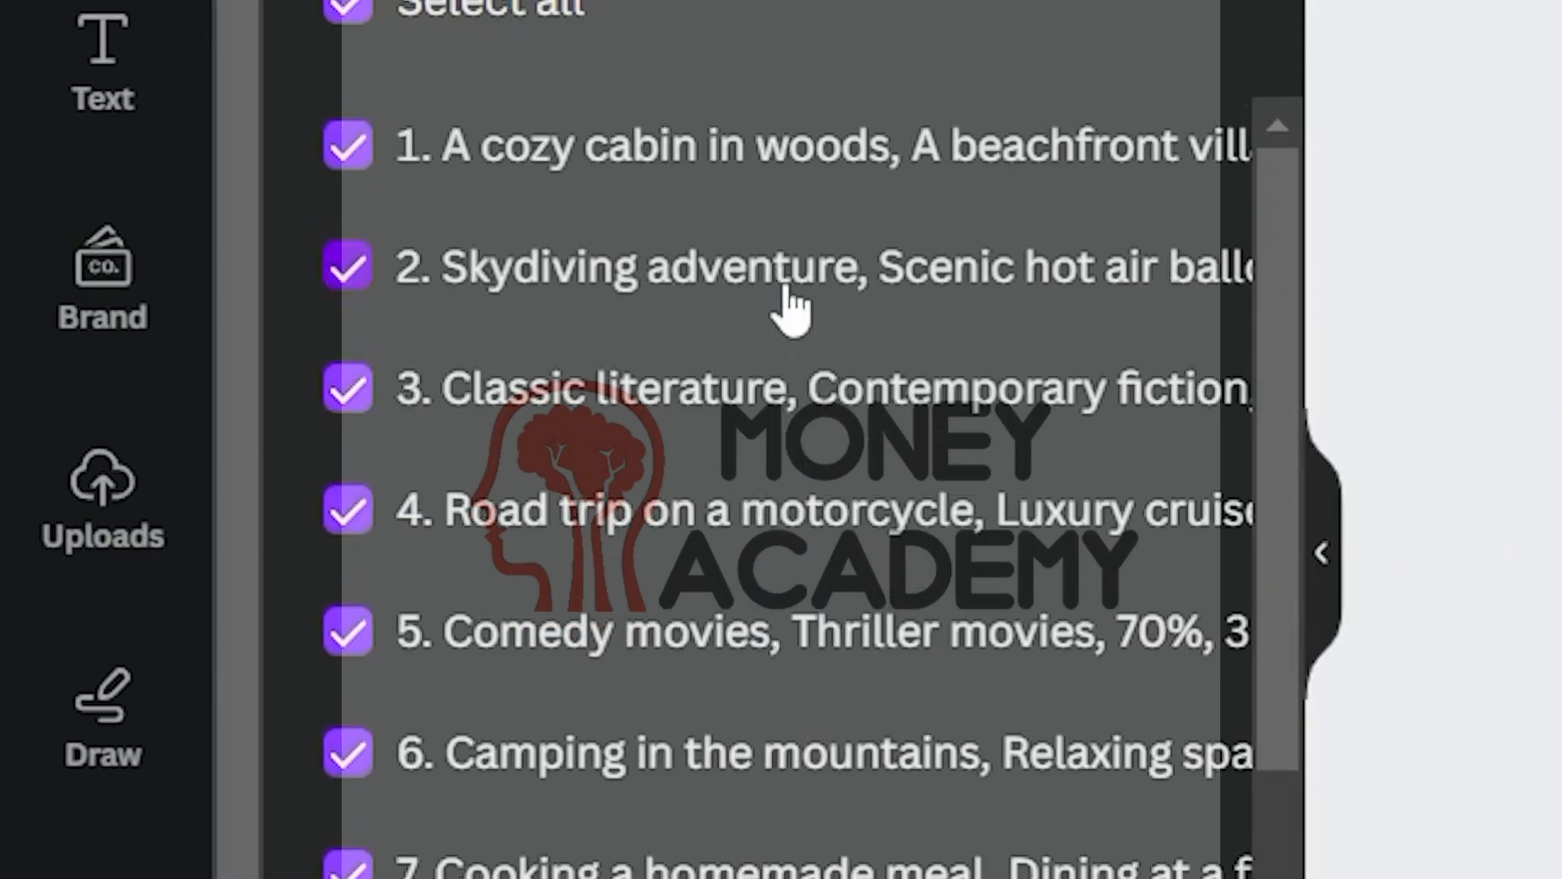
pyautogui.scroll(-5, 794, 326)
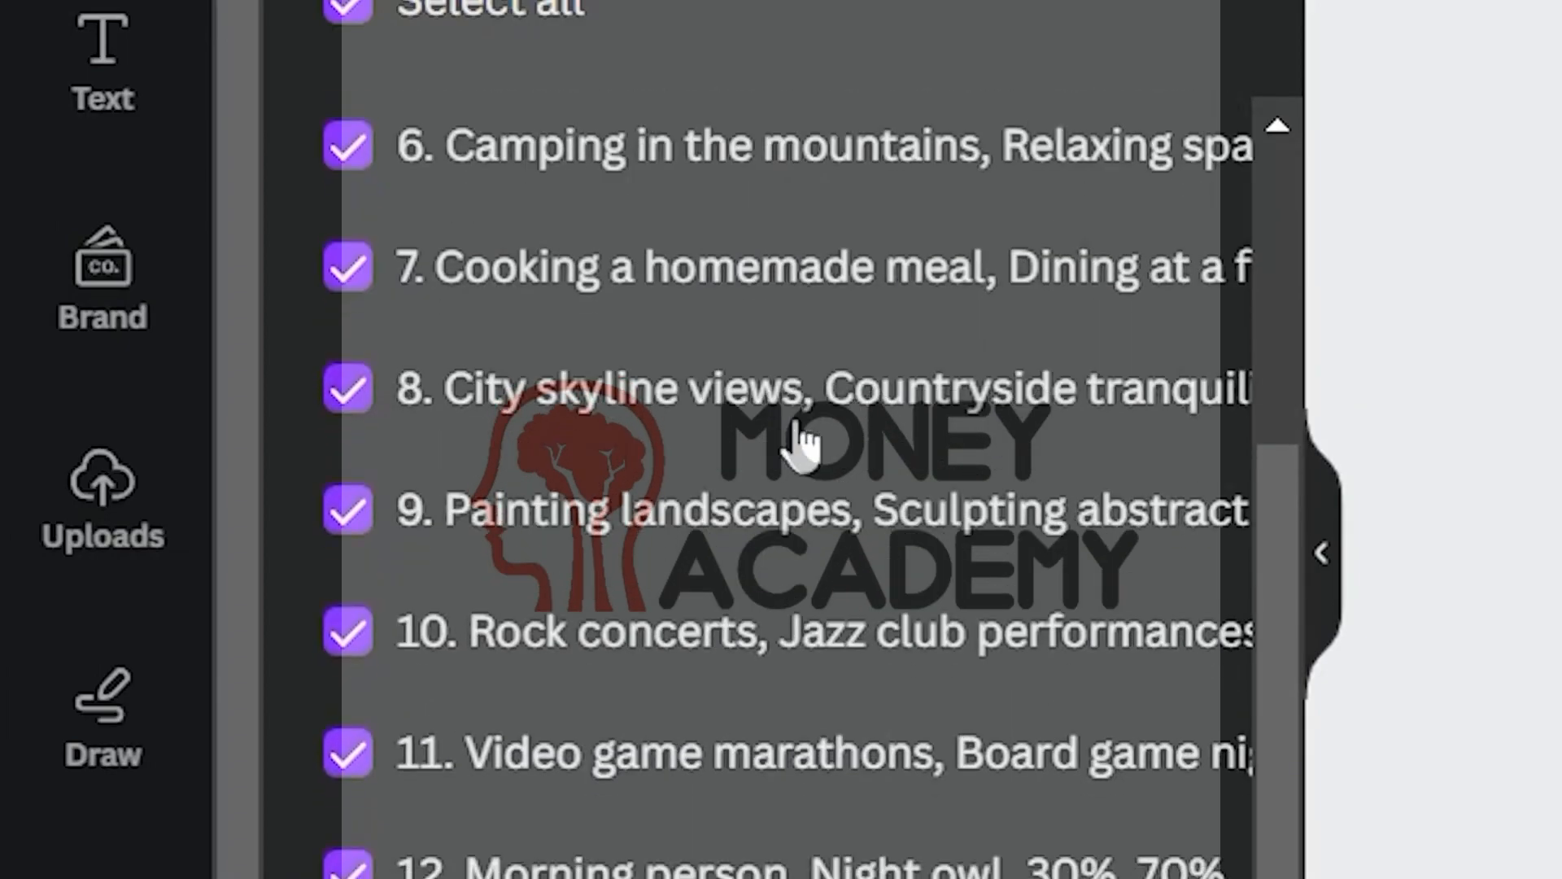
pyautogui.scroll(-4, 803, 471)
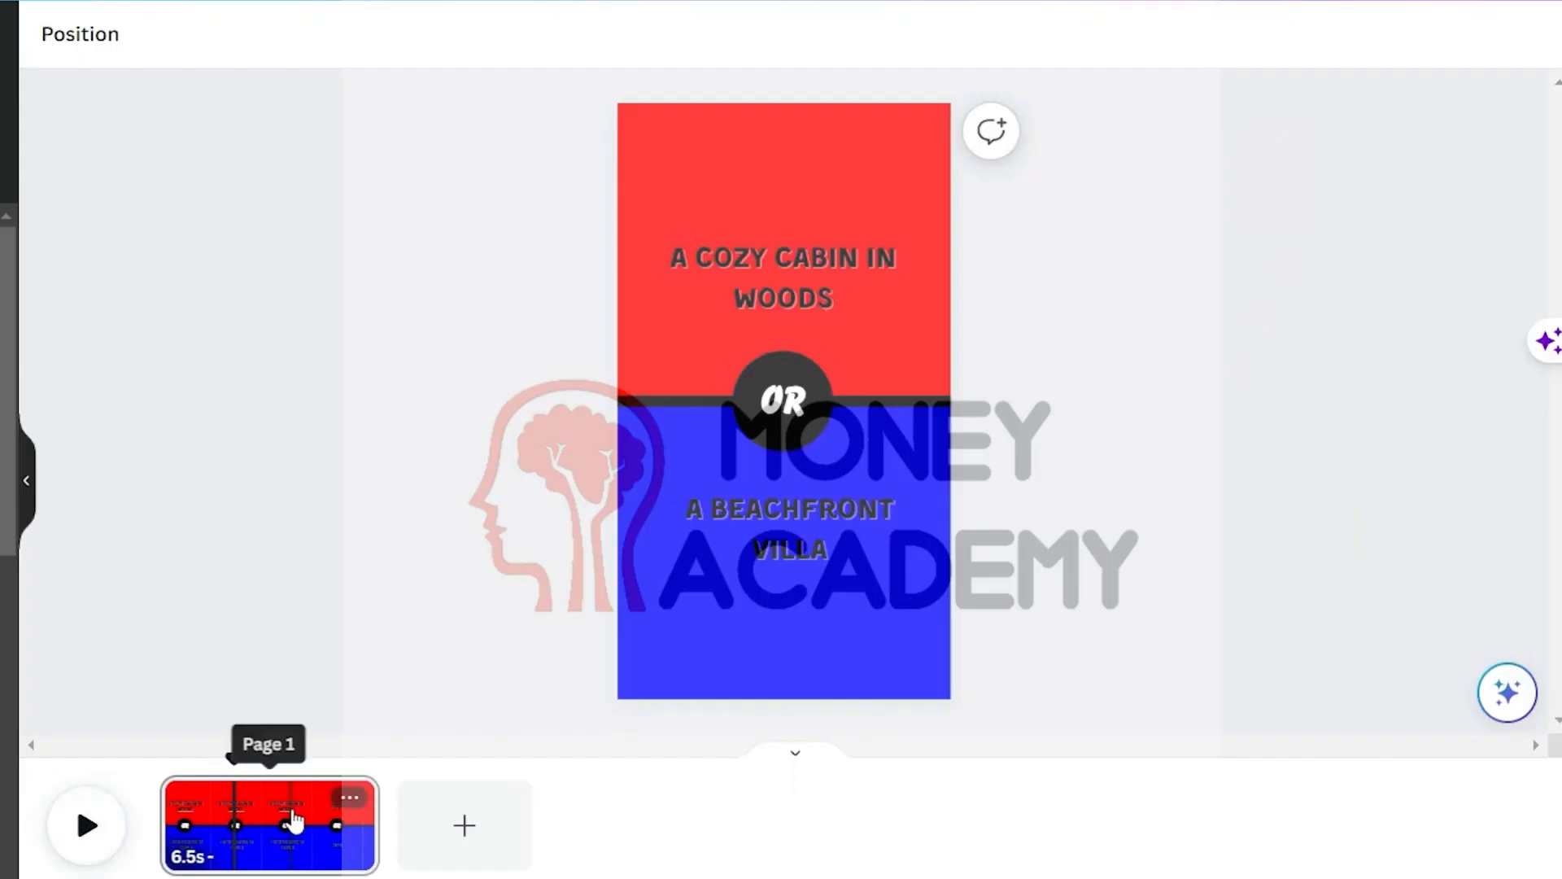
# Duplicate the page several times
pyautogui.rightClick(293, 820)
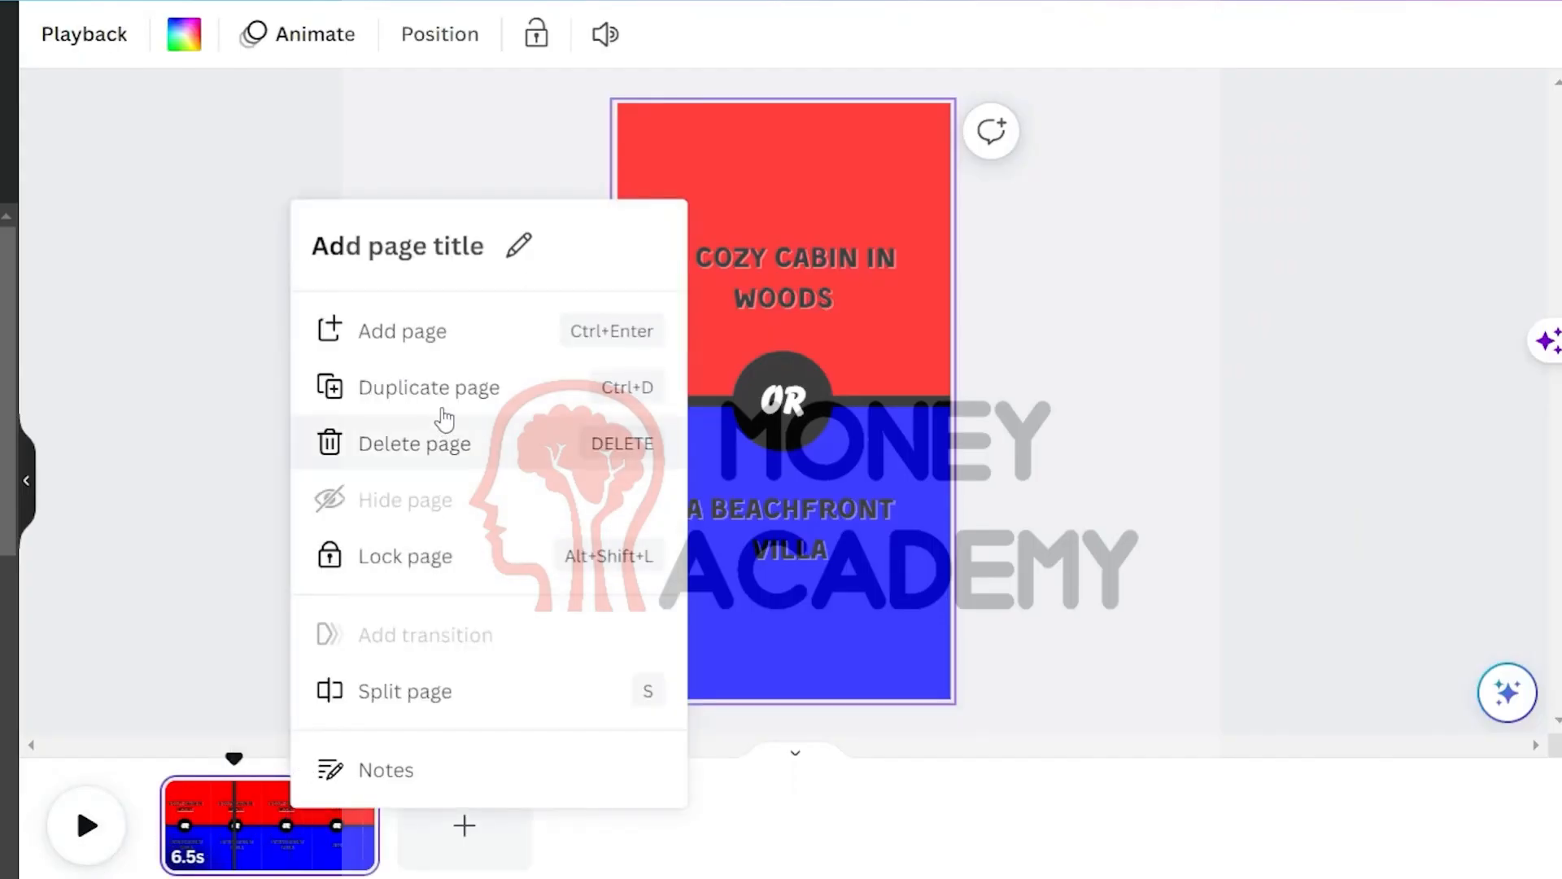
pyautogui.click(450, 387)
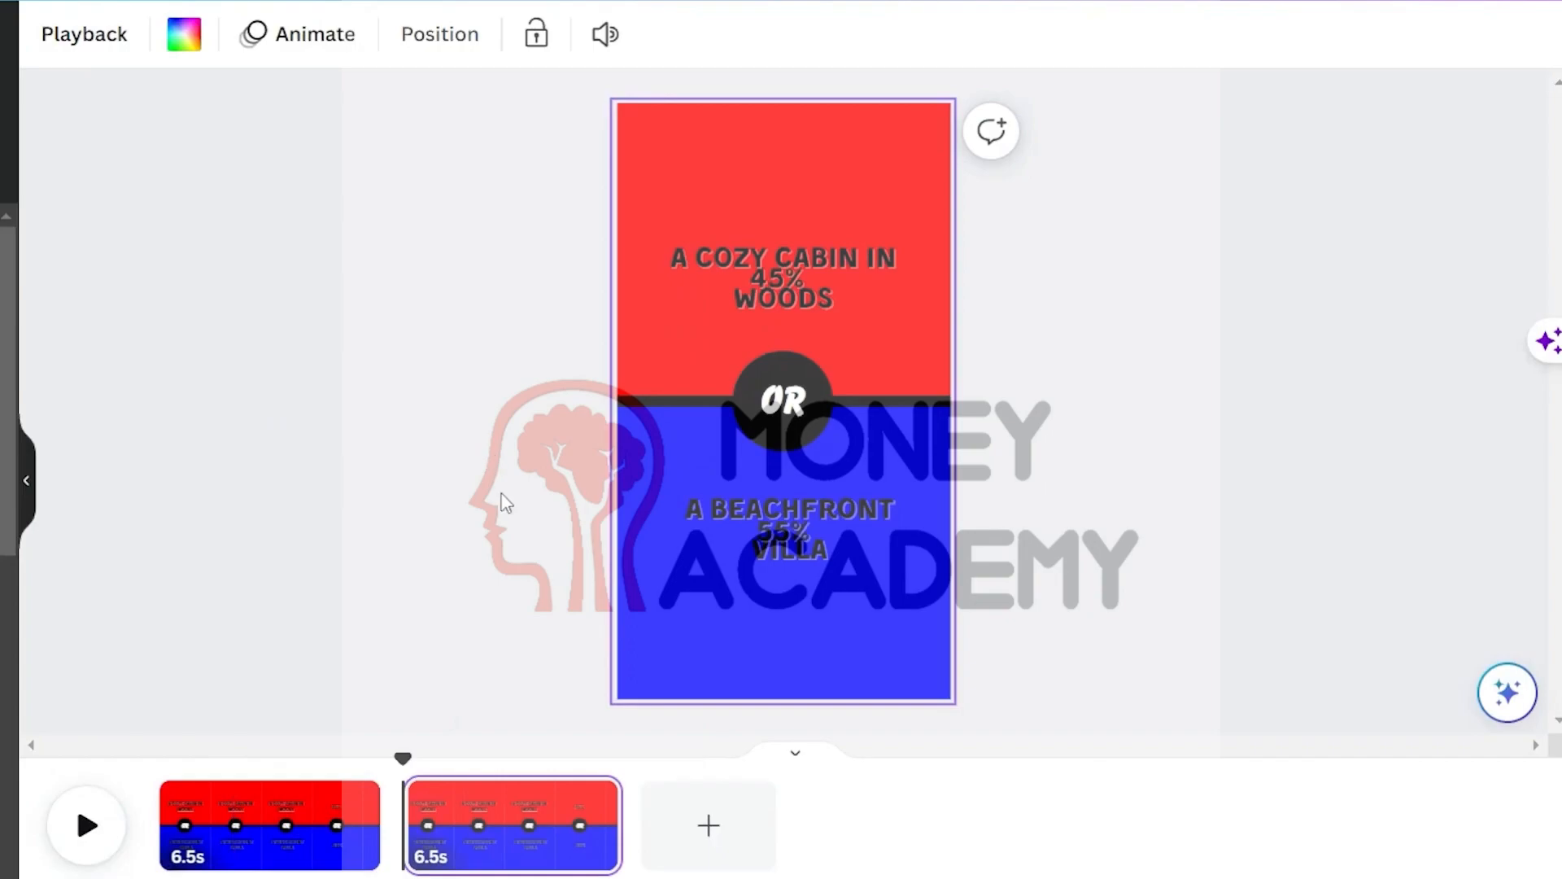
pyautogui.hotkey('ctrl', 'd')
pyautogui.hotkey('ctrl', 'd')
pyautogui.hotkey('ctrl', 'd')
pyautogui.hotkey('ctrl', 'd')
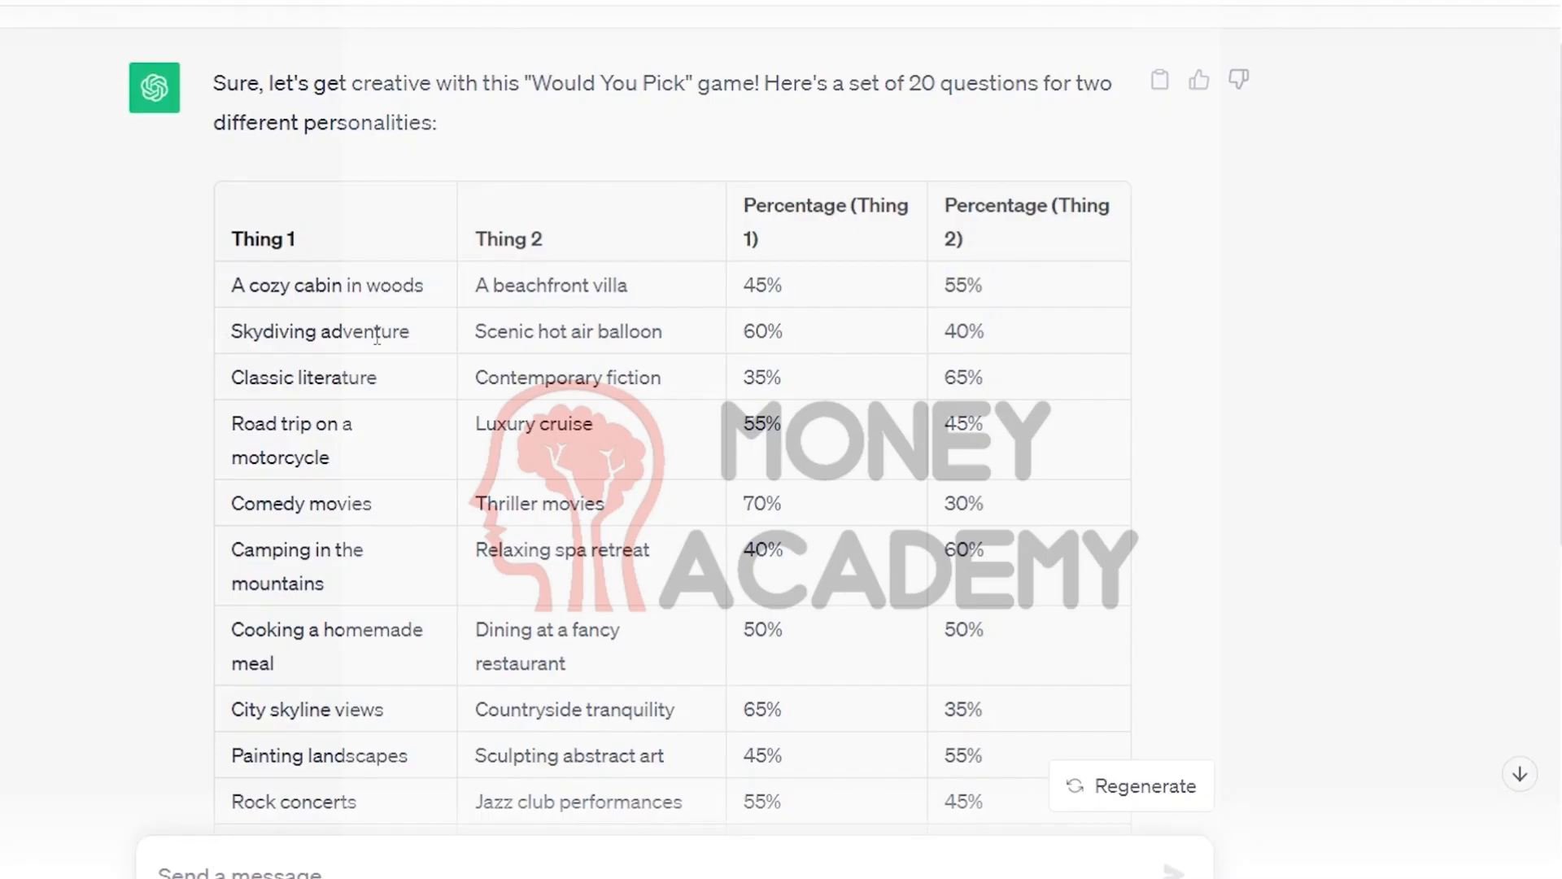
# Copy 'Skydiving adventure' from the ChatGPT table into the duplicated page's top heading
pyautogui.tripleClick(377, 337)
pyautogui.hotkey('ctrl', 'c')
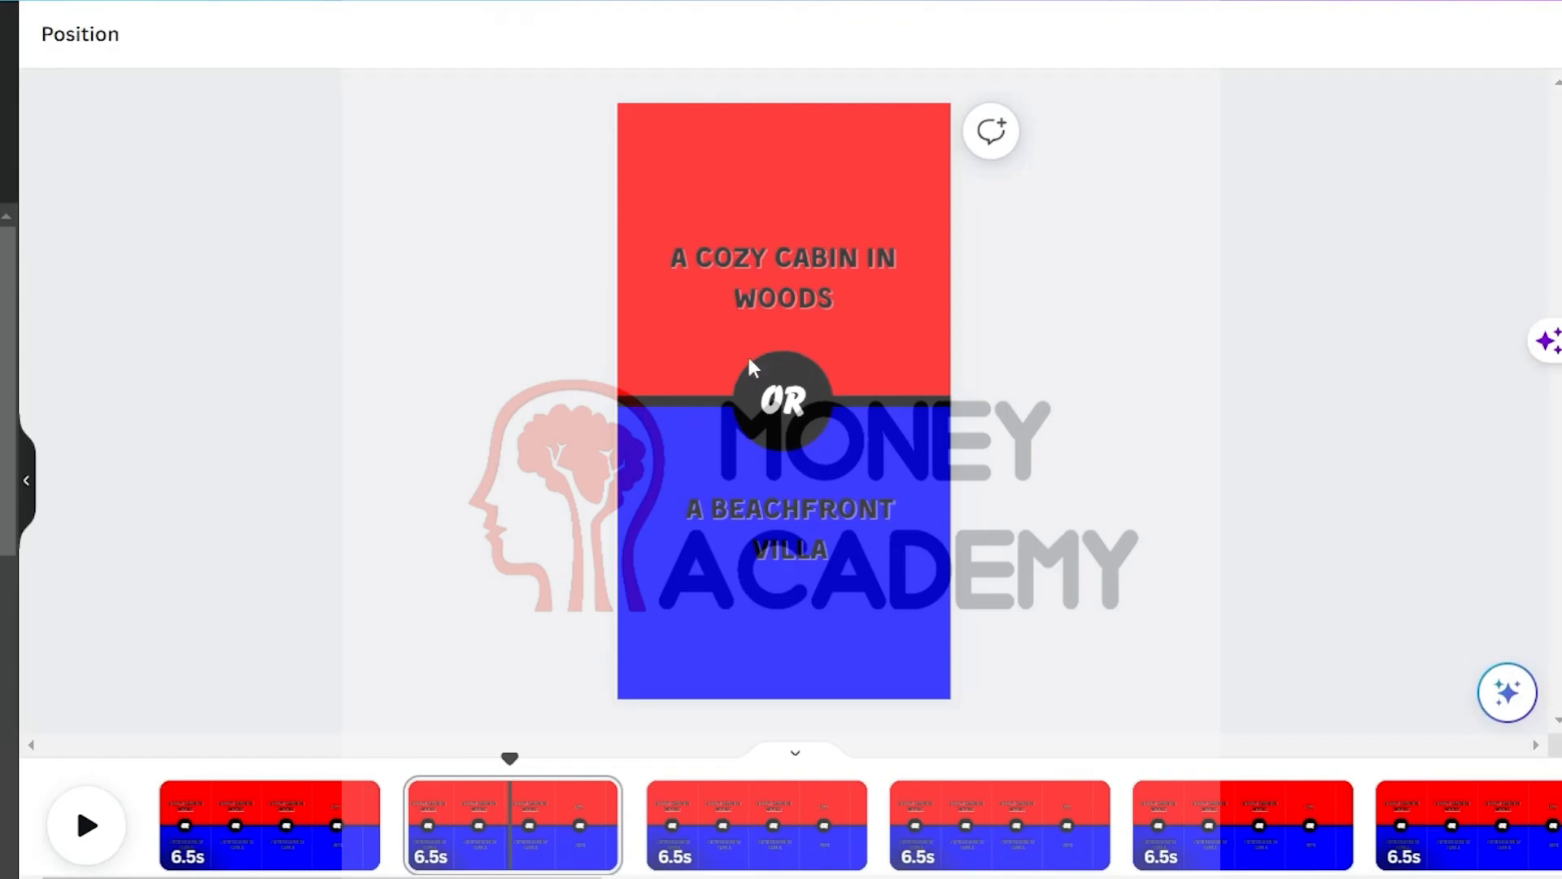
pyautogui.click(823, 261)
pyautogui.doubleClick(831, 257)
pyautogui.hotkey('ctrl', 'v')
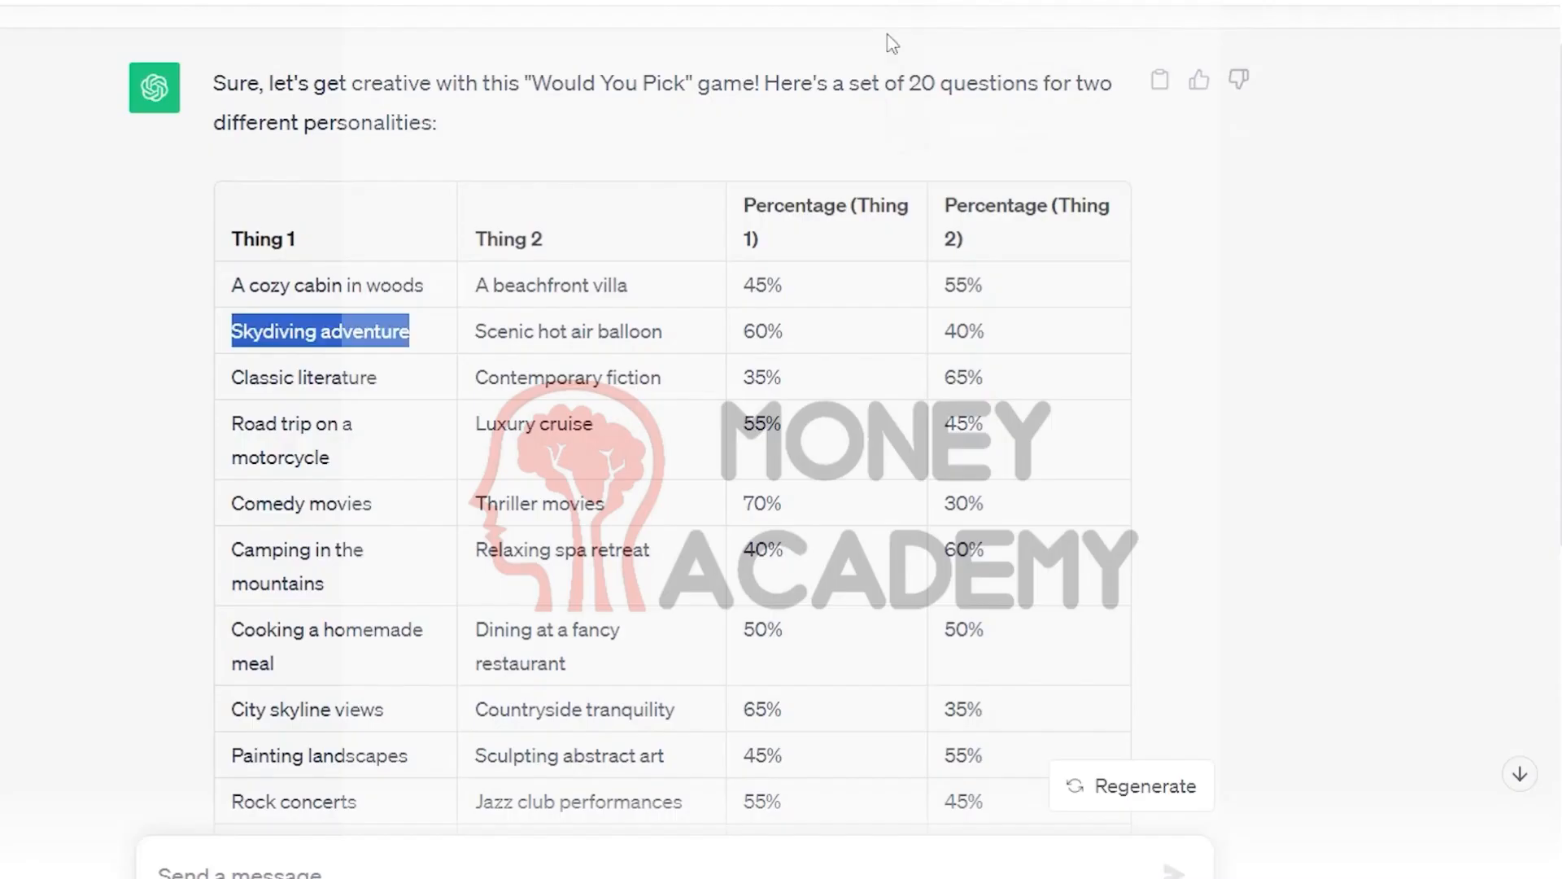
# Copy 'Scenic hot air balloon' from the ChatGPT table into the duplicated page's bottom heading
pyautogui.moveTo(475, 331); pyautogui.dragTo(642, 334)
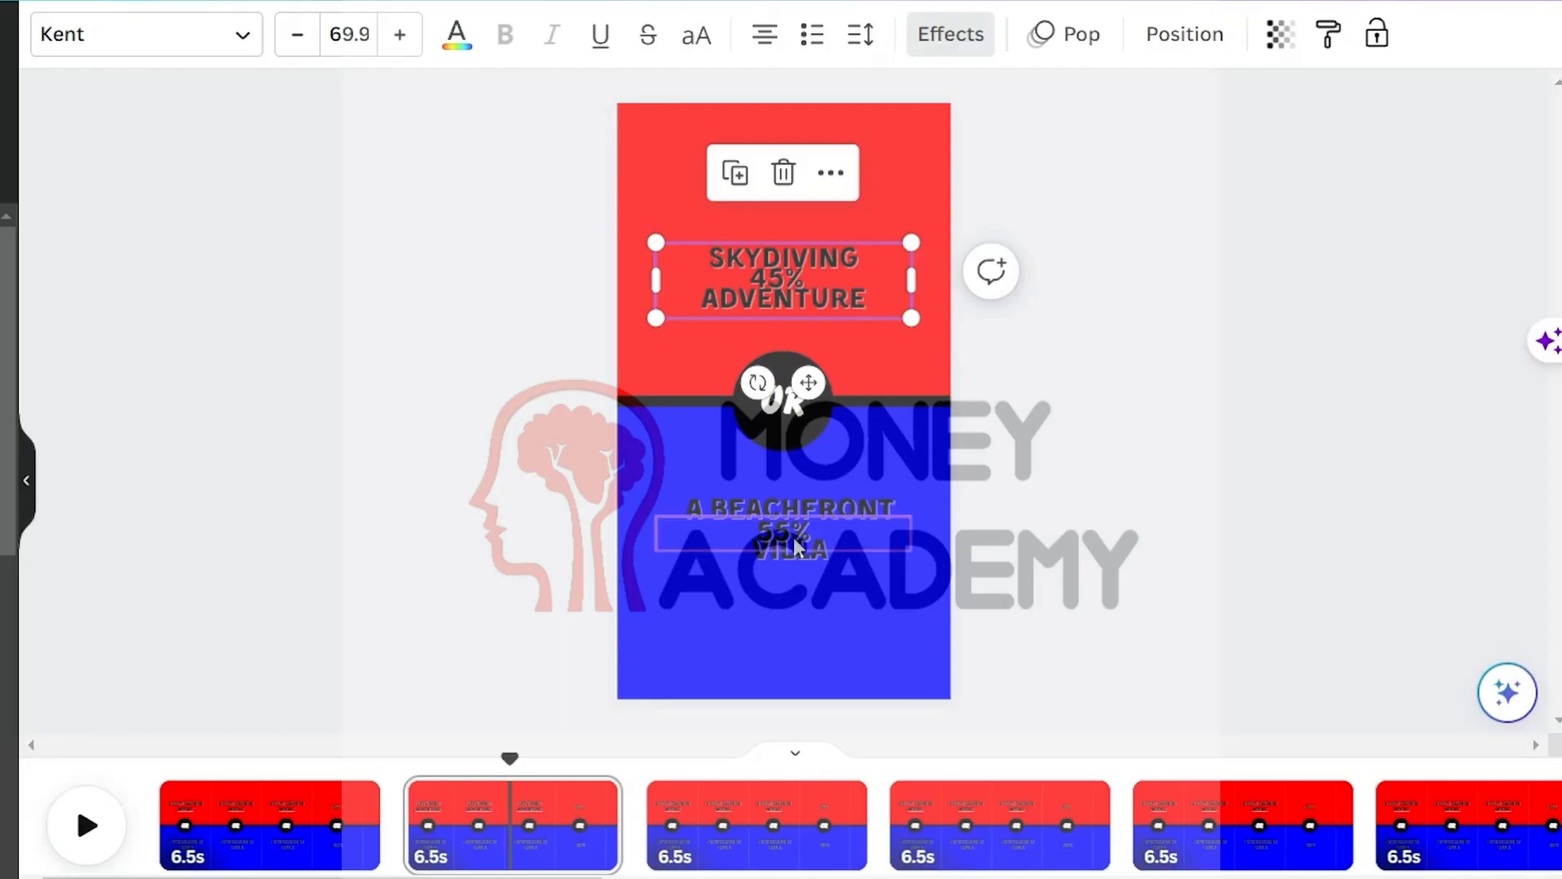
pyautogui.click(784, 526)
pyautogui.doubleClick(784, 526)
pyautogui.write('Scenic hot air balloon')
pyautogui.click(1098, 421)
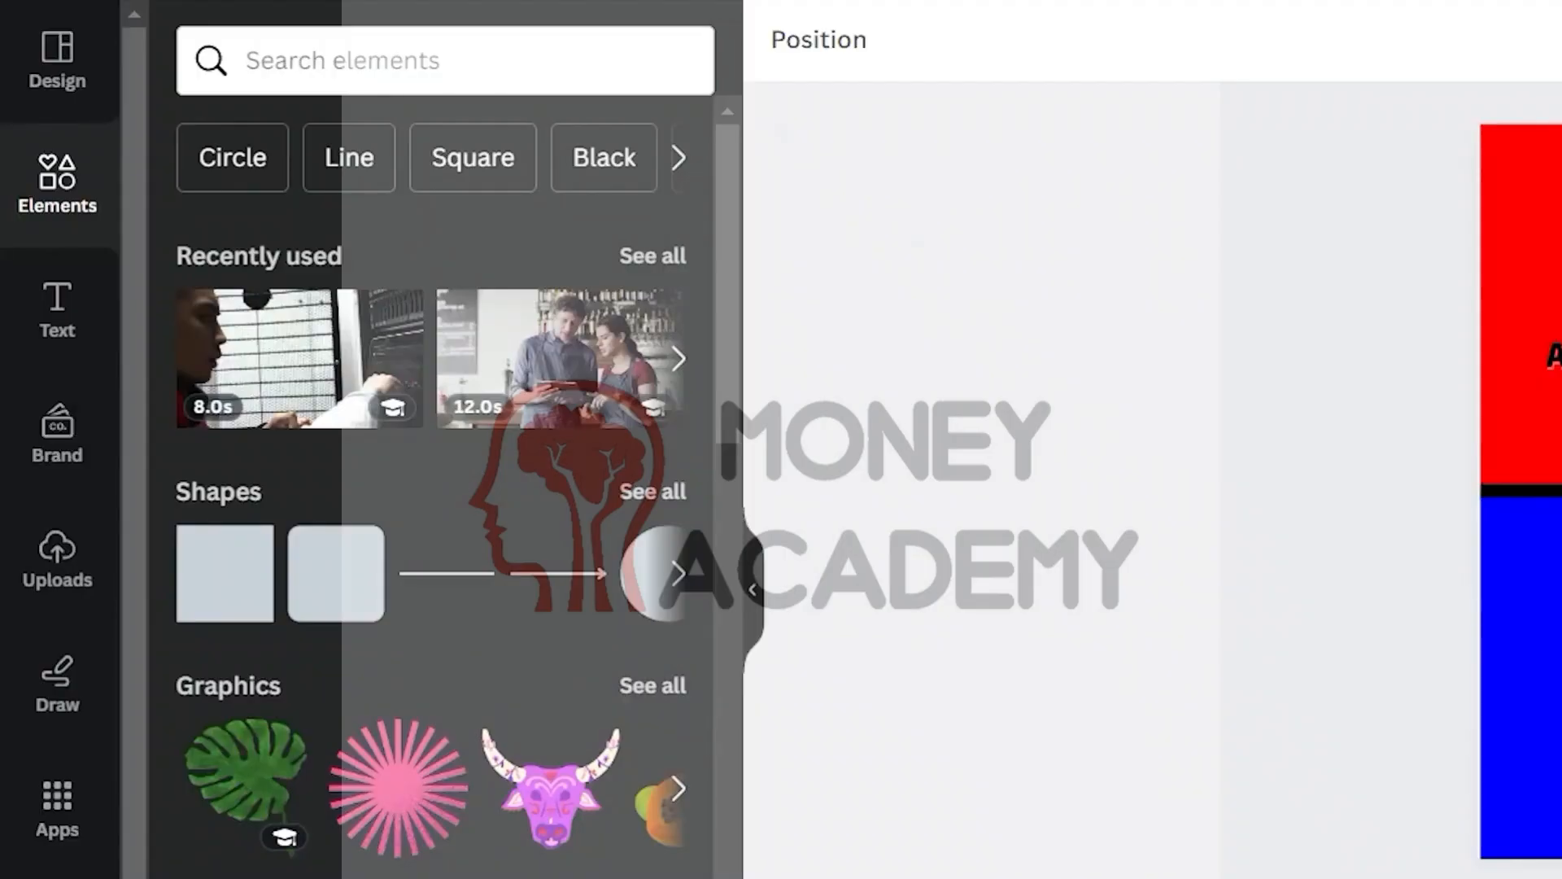
# Search the apps for bulk create and open the Bulk create app
pyautogui.click(57, 801)
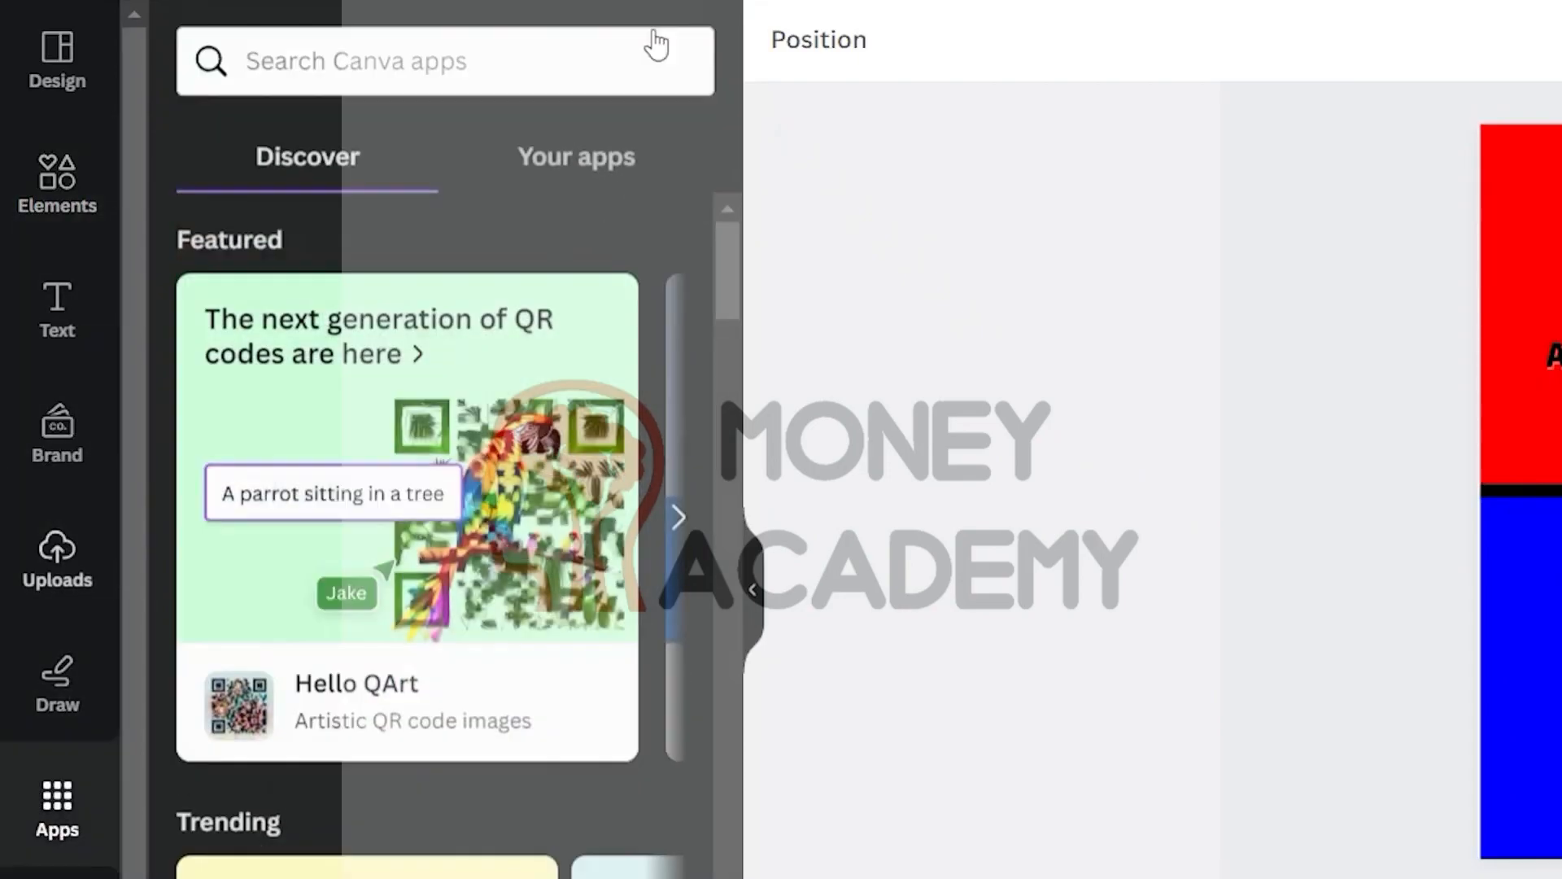
pyautogui.click(652, 42)
pyautogui.write('bulk create')
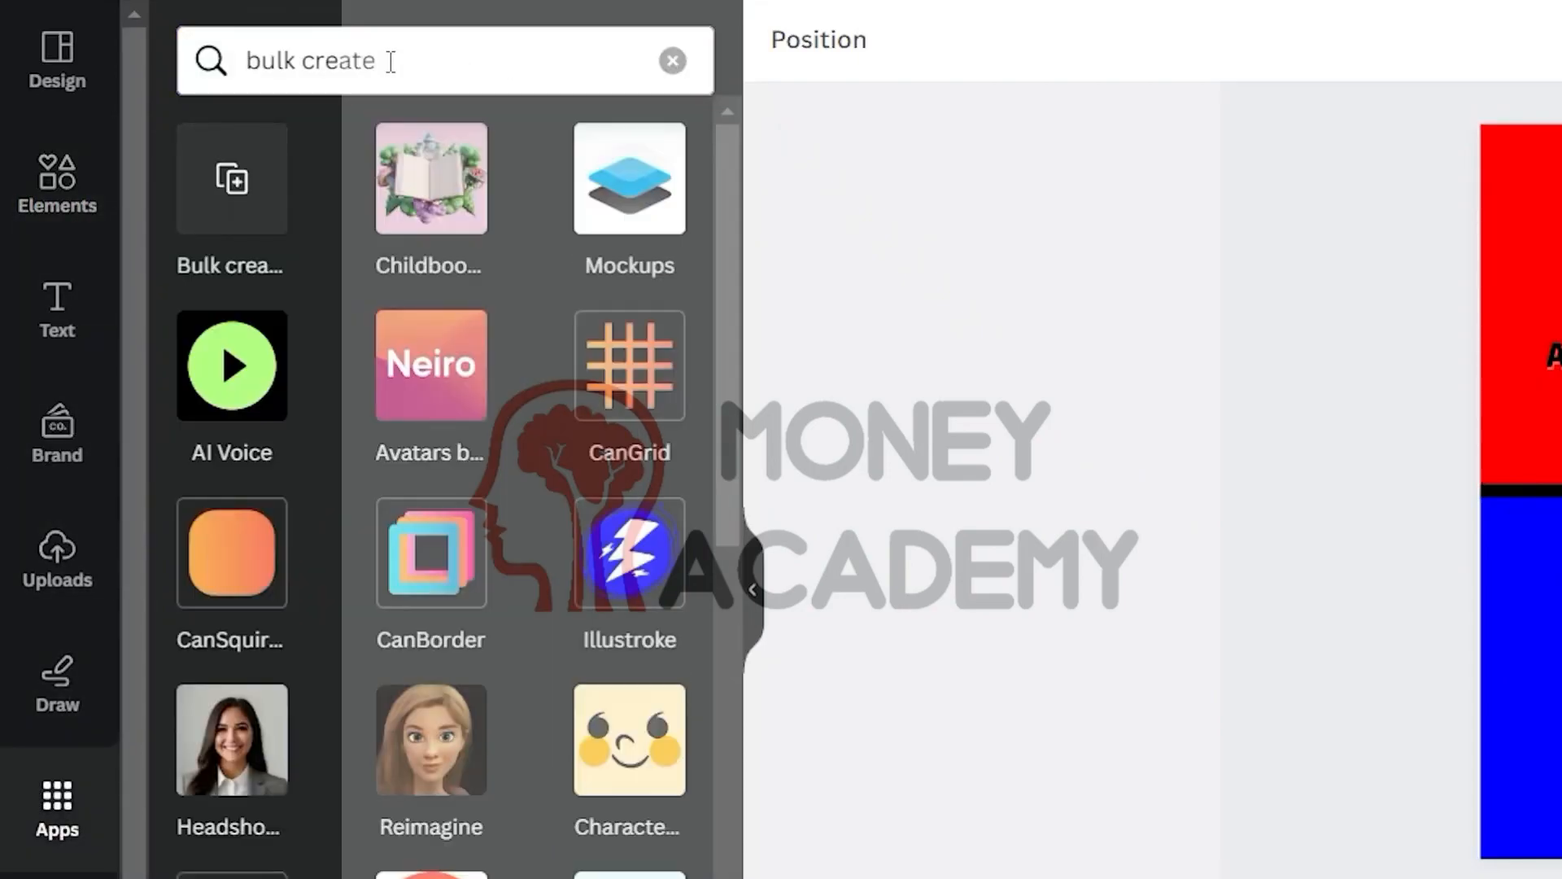
pyautogui.click(218, 213)
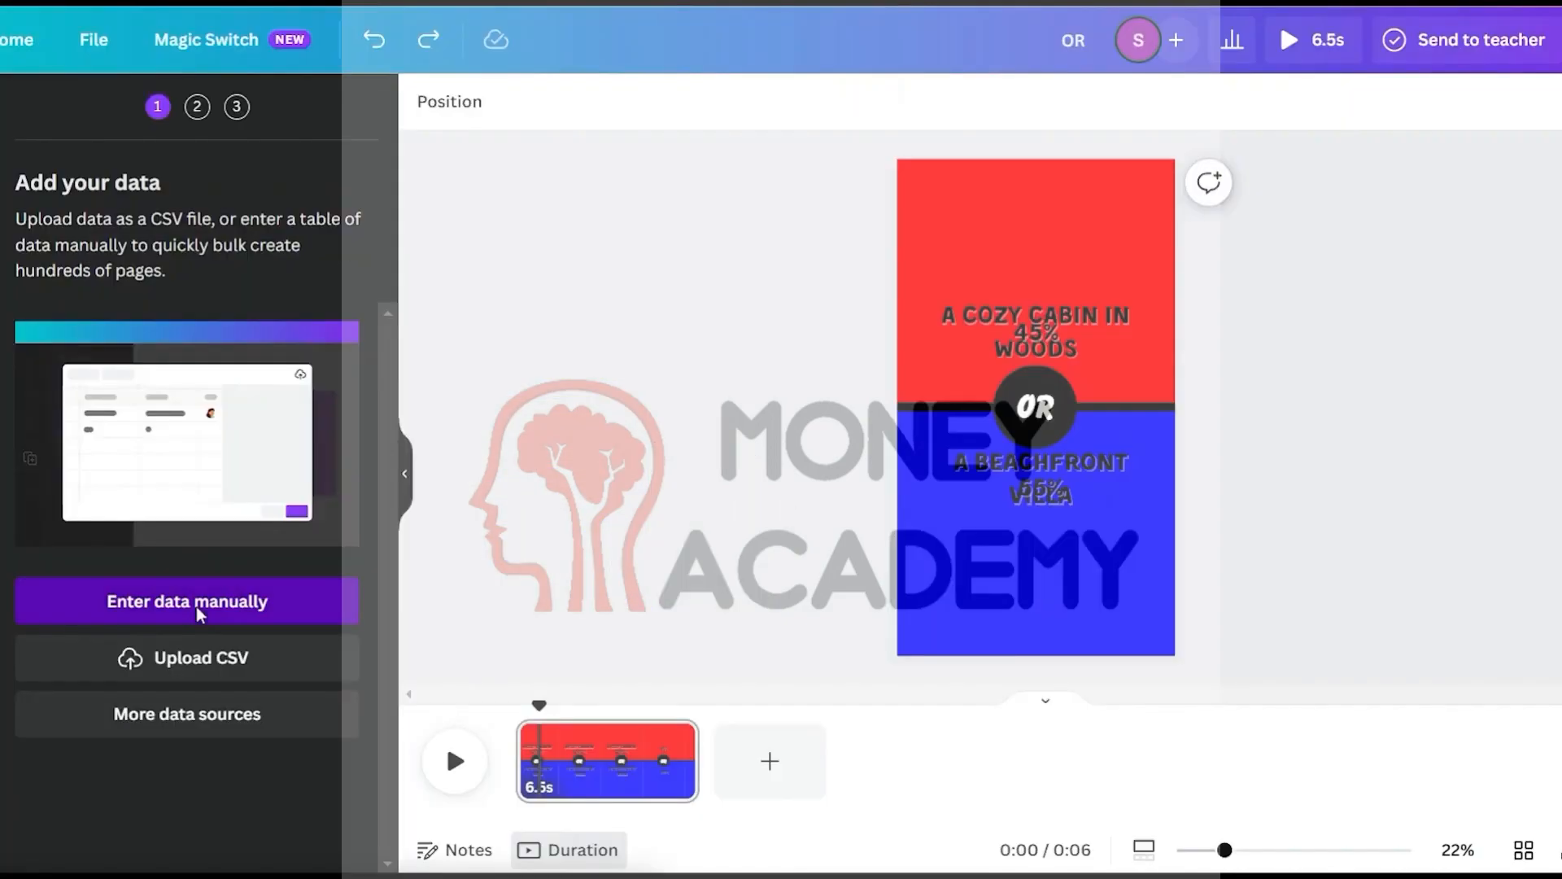
# Choose manual data entry, paste the ChatGPT options-and-percentages table into the data grid, and confirm it
pyautogui.click(447, 793)
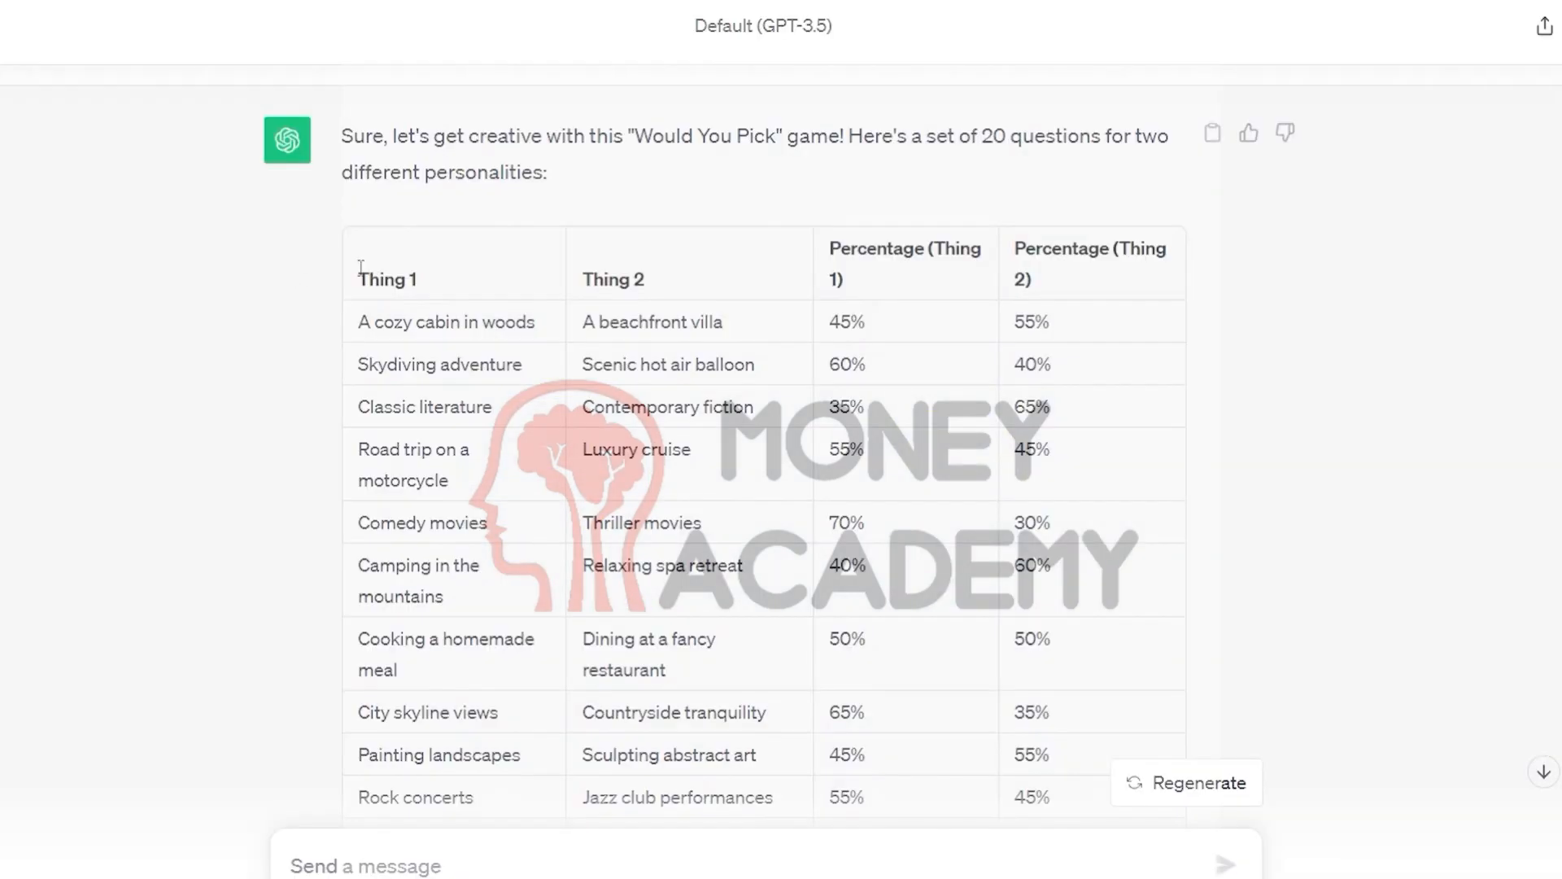
pyautogui.moveTo(355, 275); pyautogui.dragTo(1103, 674)
pyautogui.scroll(-5, 976, 750)
pyautogui.scroll(-3, 973, 750)
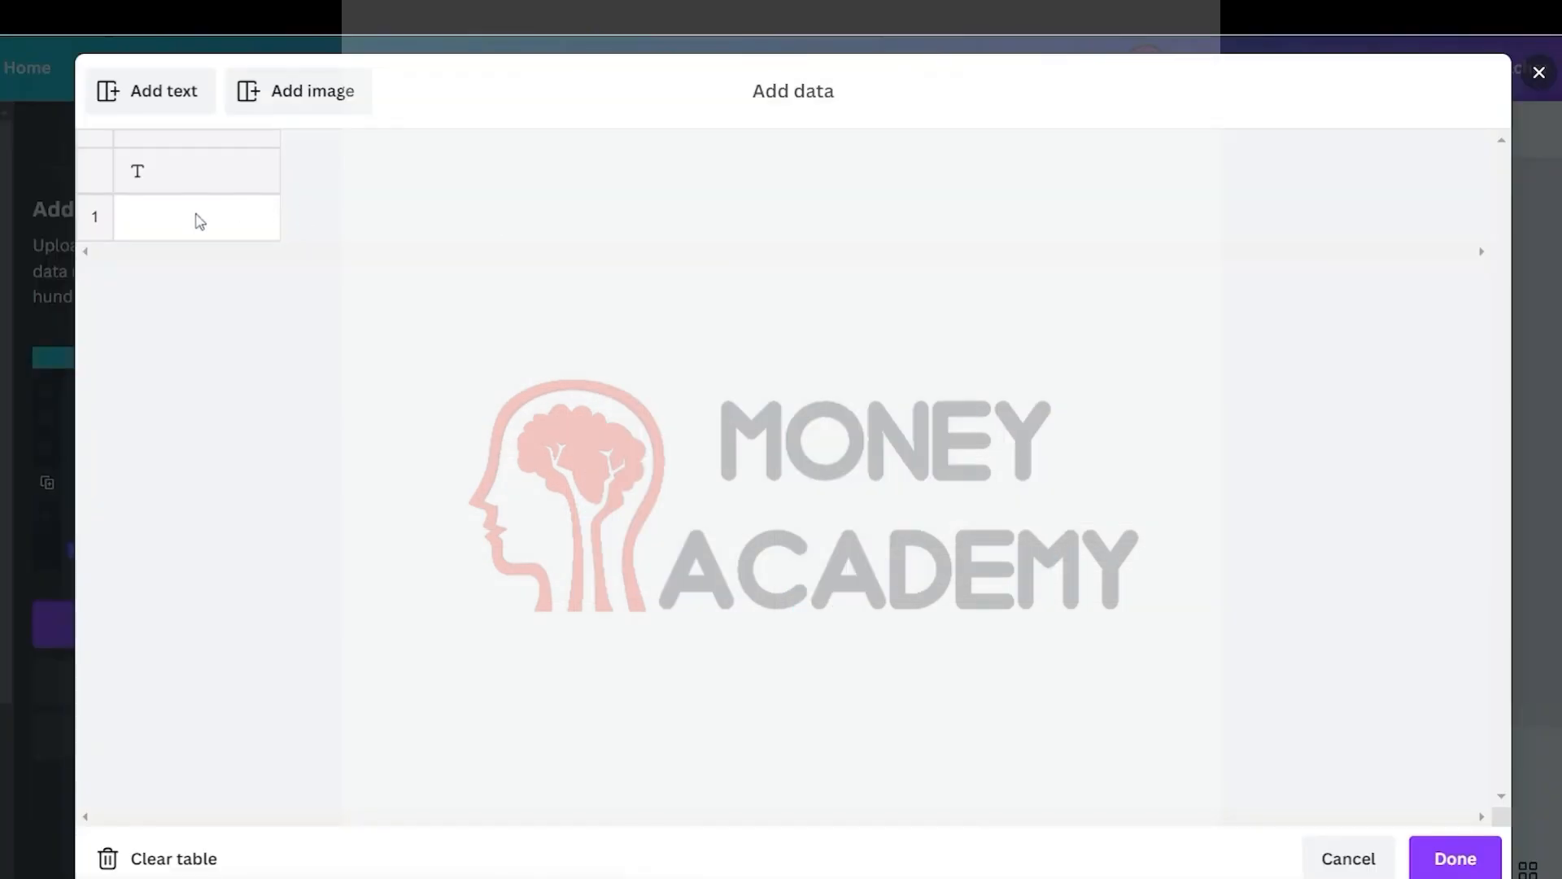
pyautogui.click(174, 173)
pyautogui.hotkey('ctrl', 'v')
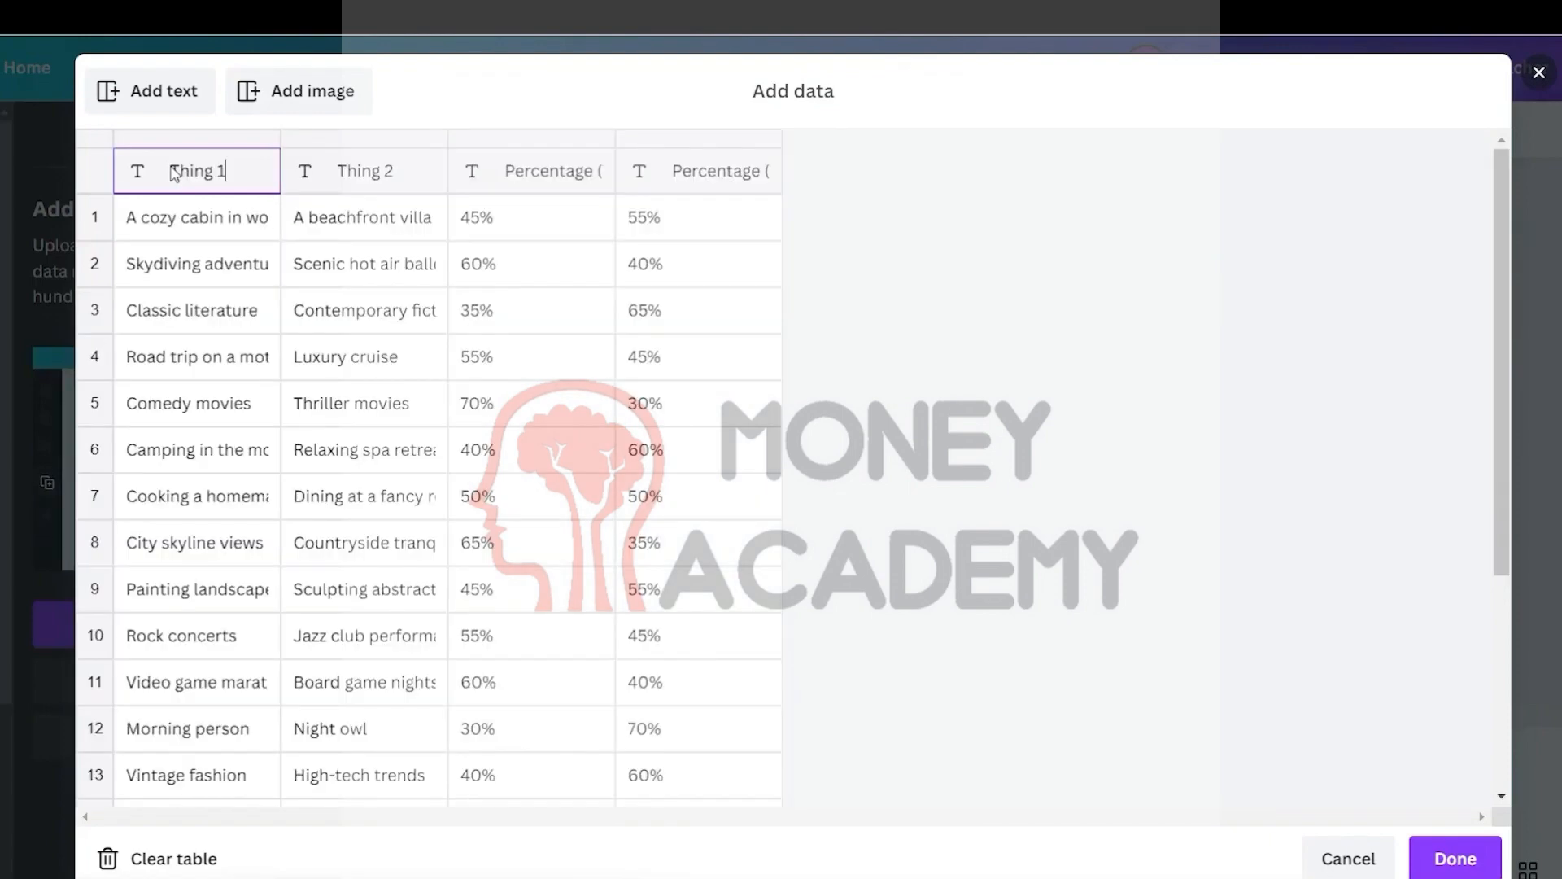
pyautogui.scroll(-4, 515, 331)
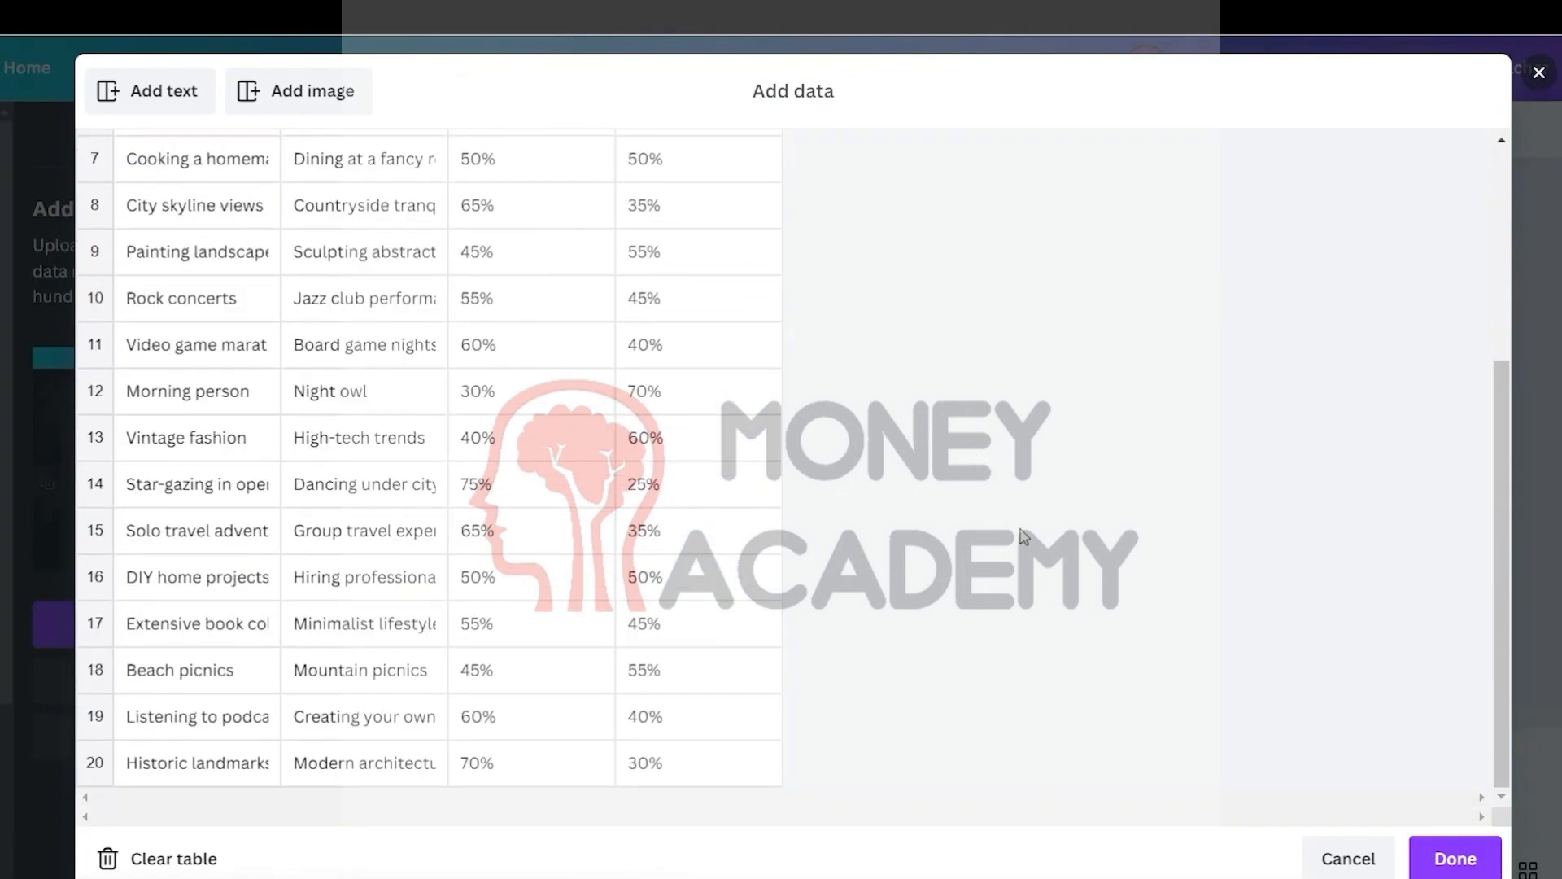
pyautogui.click(1454, 859)
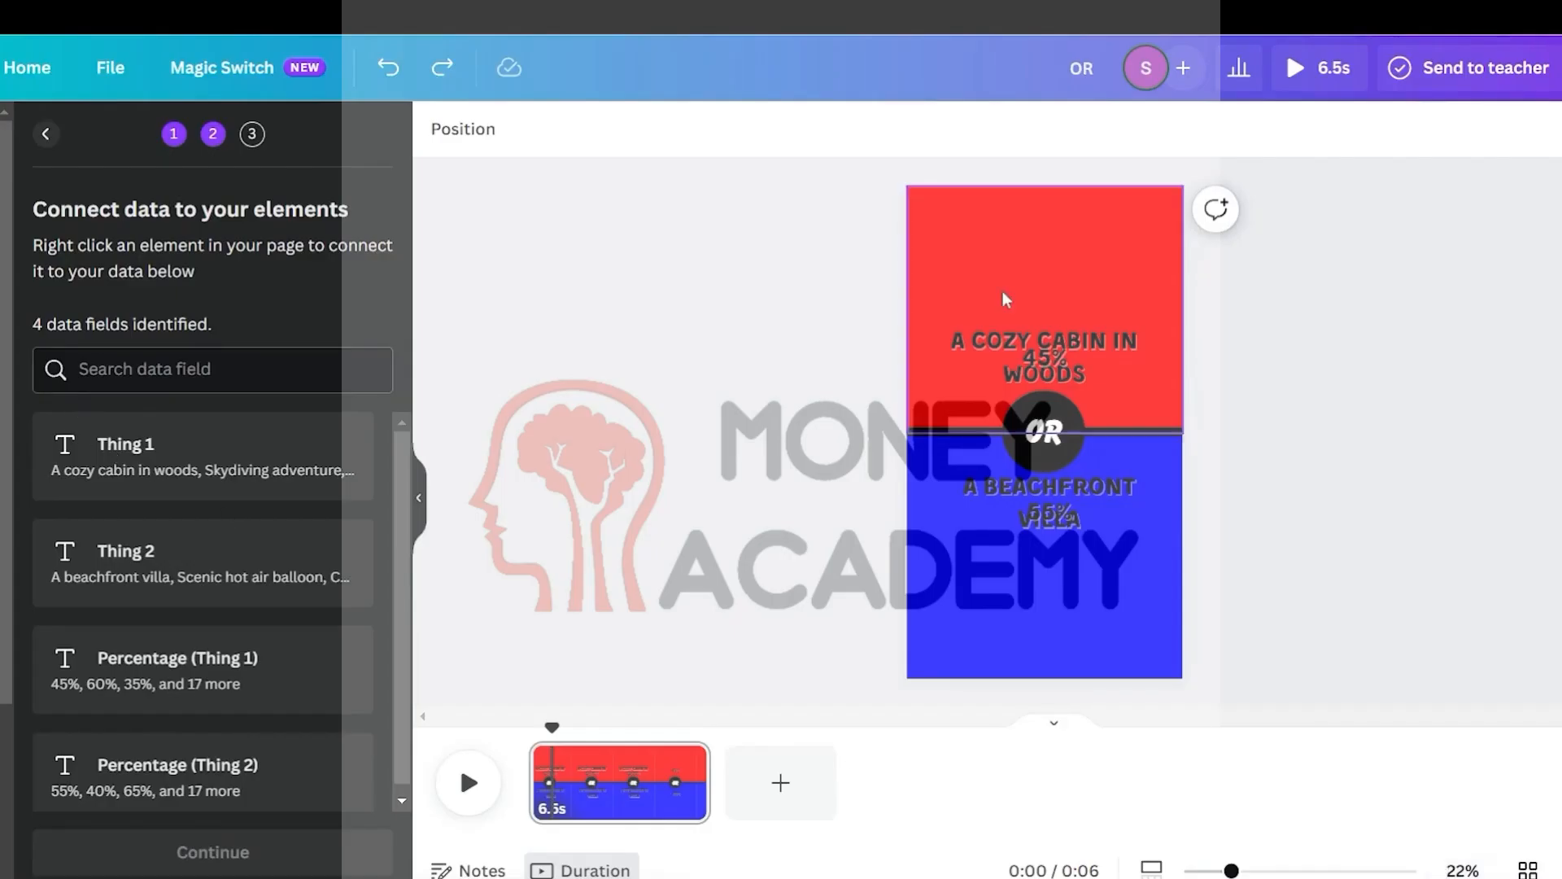
# Connect the top heading to the Thing 1 field and the 45% text to Percentage (Thing 1)
pyautogui.click(1107, 337)
pyautogui.click(1083, 271)
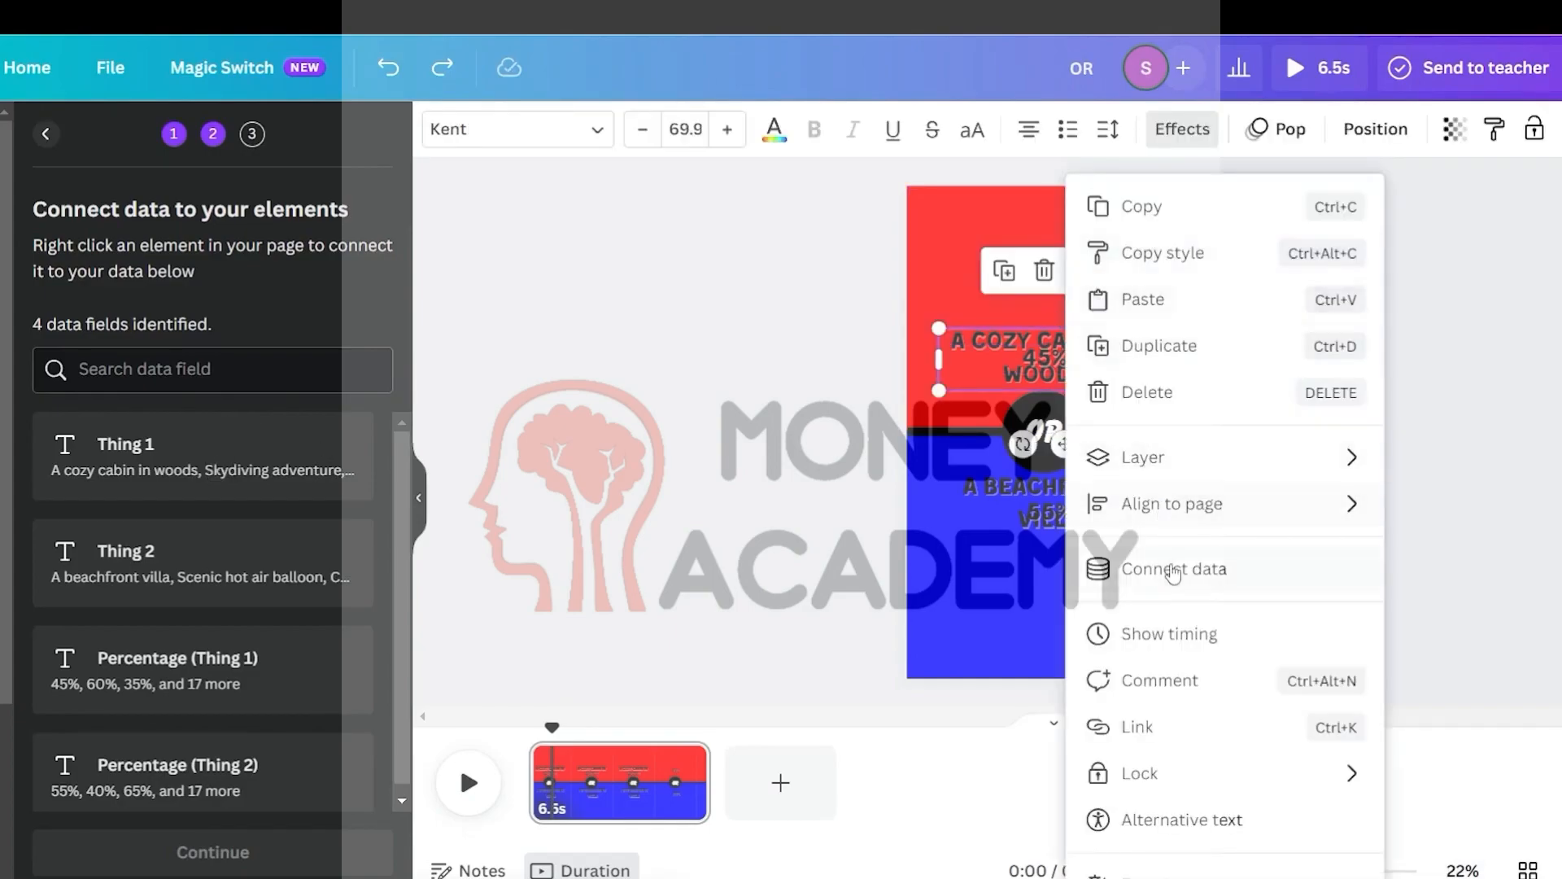
pyautogui.click(1160, 565)
pyautogui.click(1202, 324)
pyautogui.click(1059, 366)
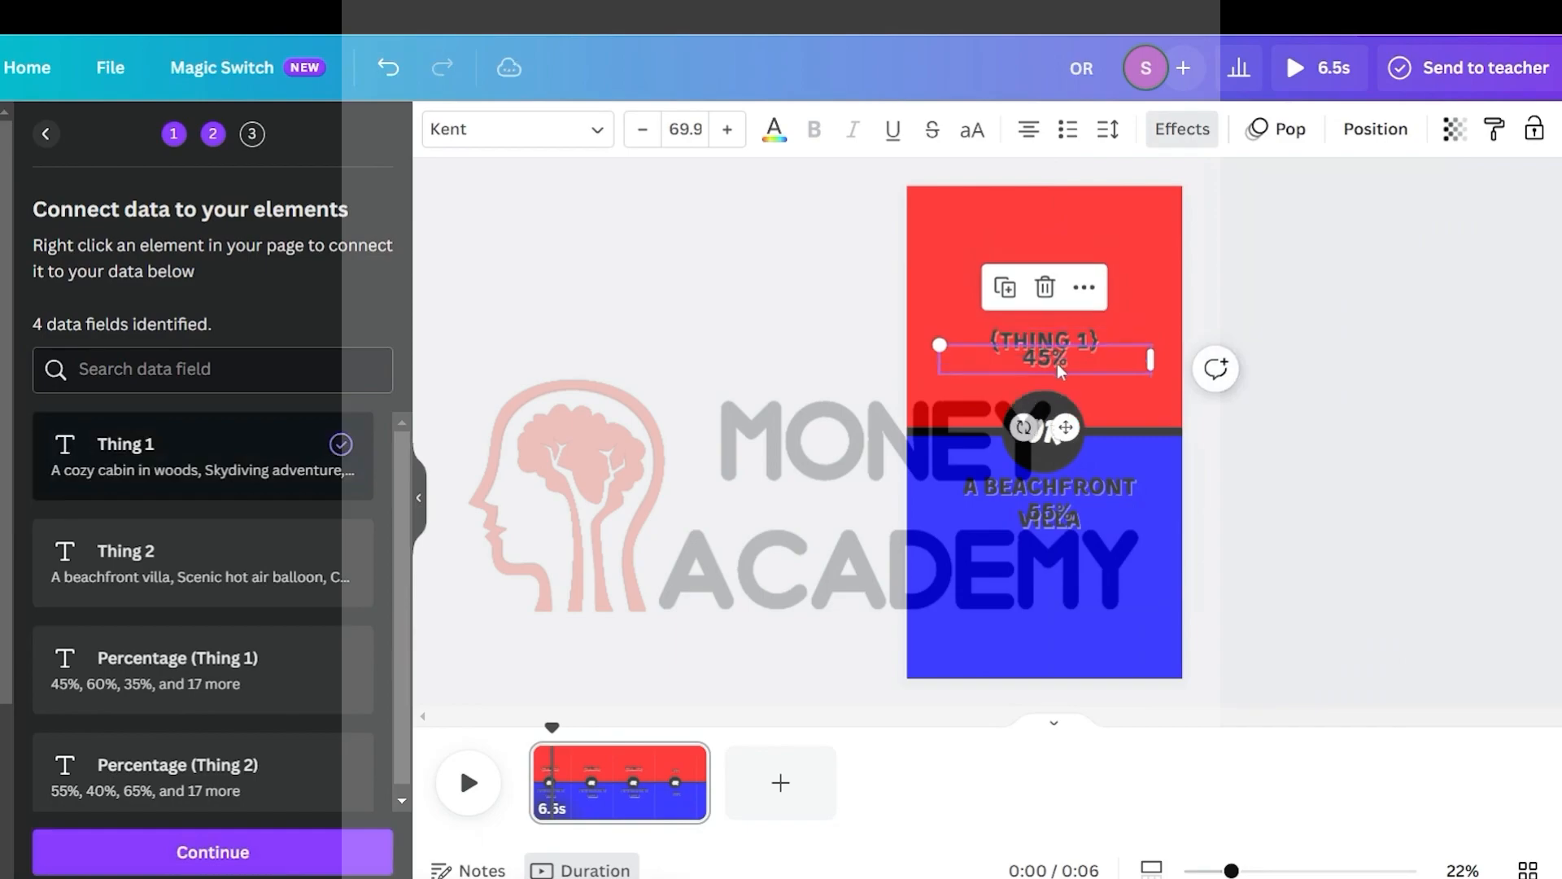
pyautogui.click(1083, 288)
pyautogui.click(1159, 565)
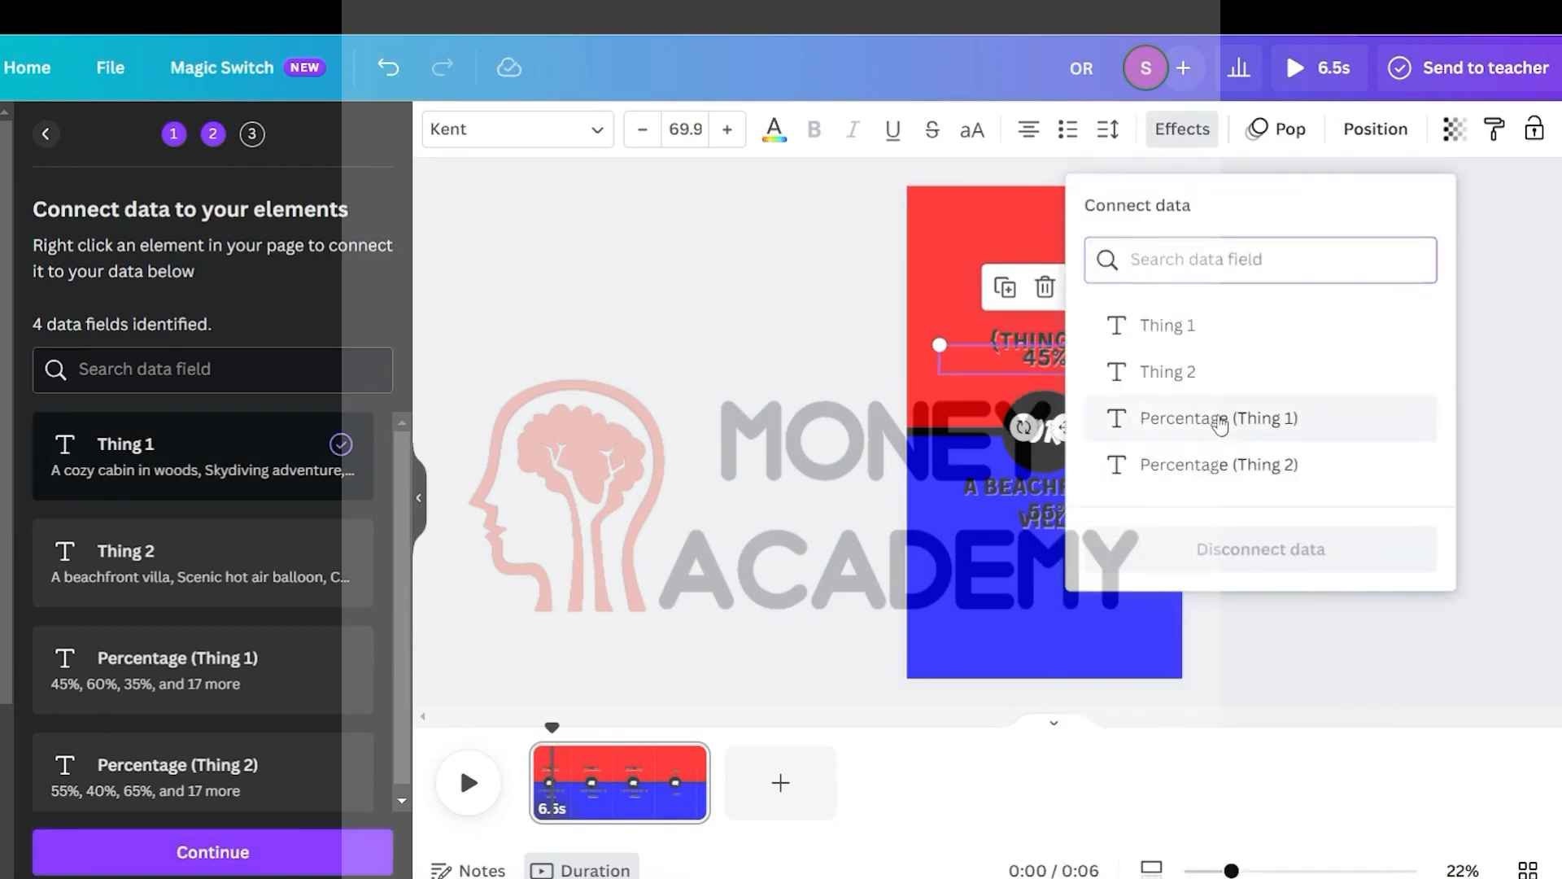
pyautogui.click(1180, 415)
# Connect the bottom heading to the Thing 2 data field
pyautogui.click(1094, 510)
pyautogui.click(1088, 415)
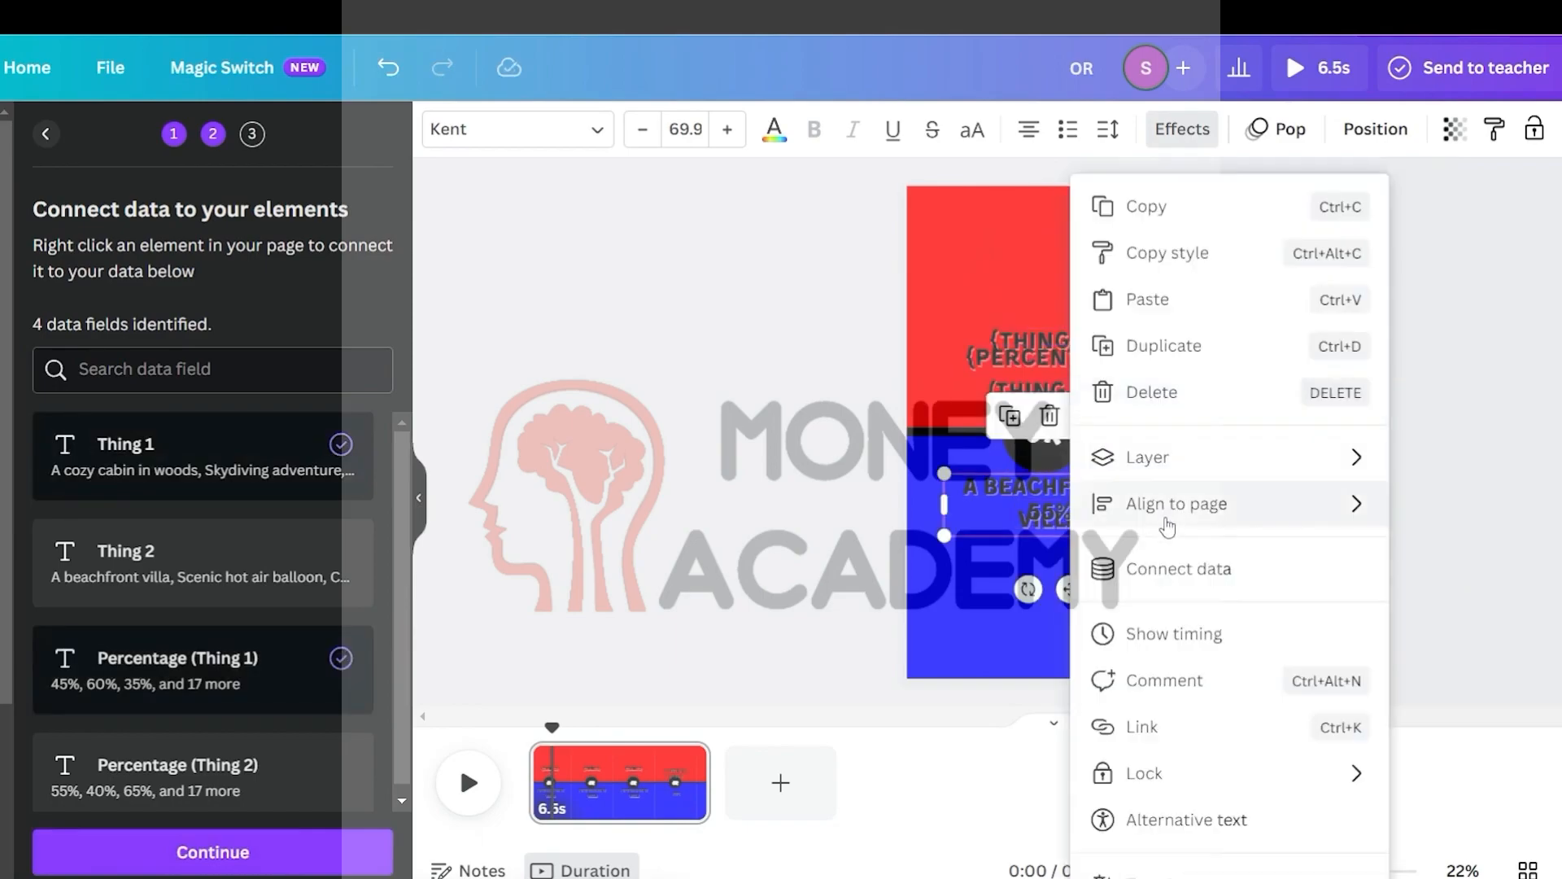
pyautogui.click(1177, 569)
pyautogui.click(1194, 372)
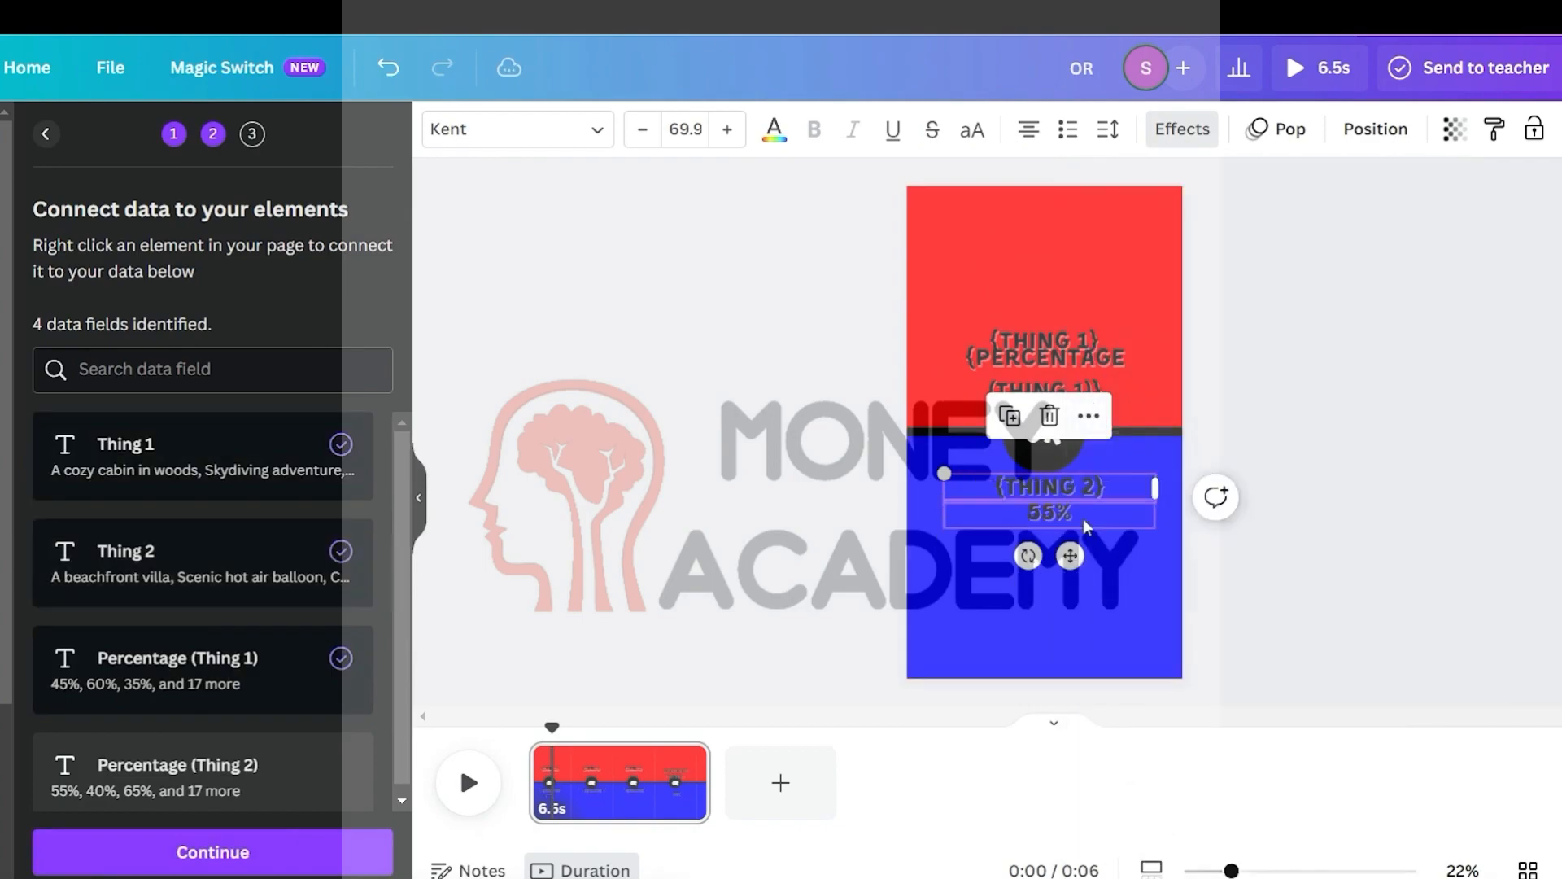
# Connect the 55% text to the Percentage (Thing 2) data field
pyautogui.click(1089, 442)
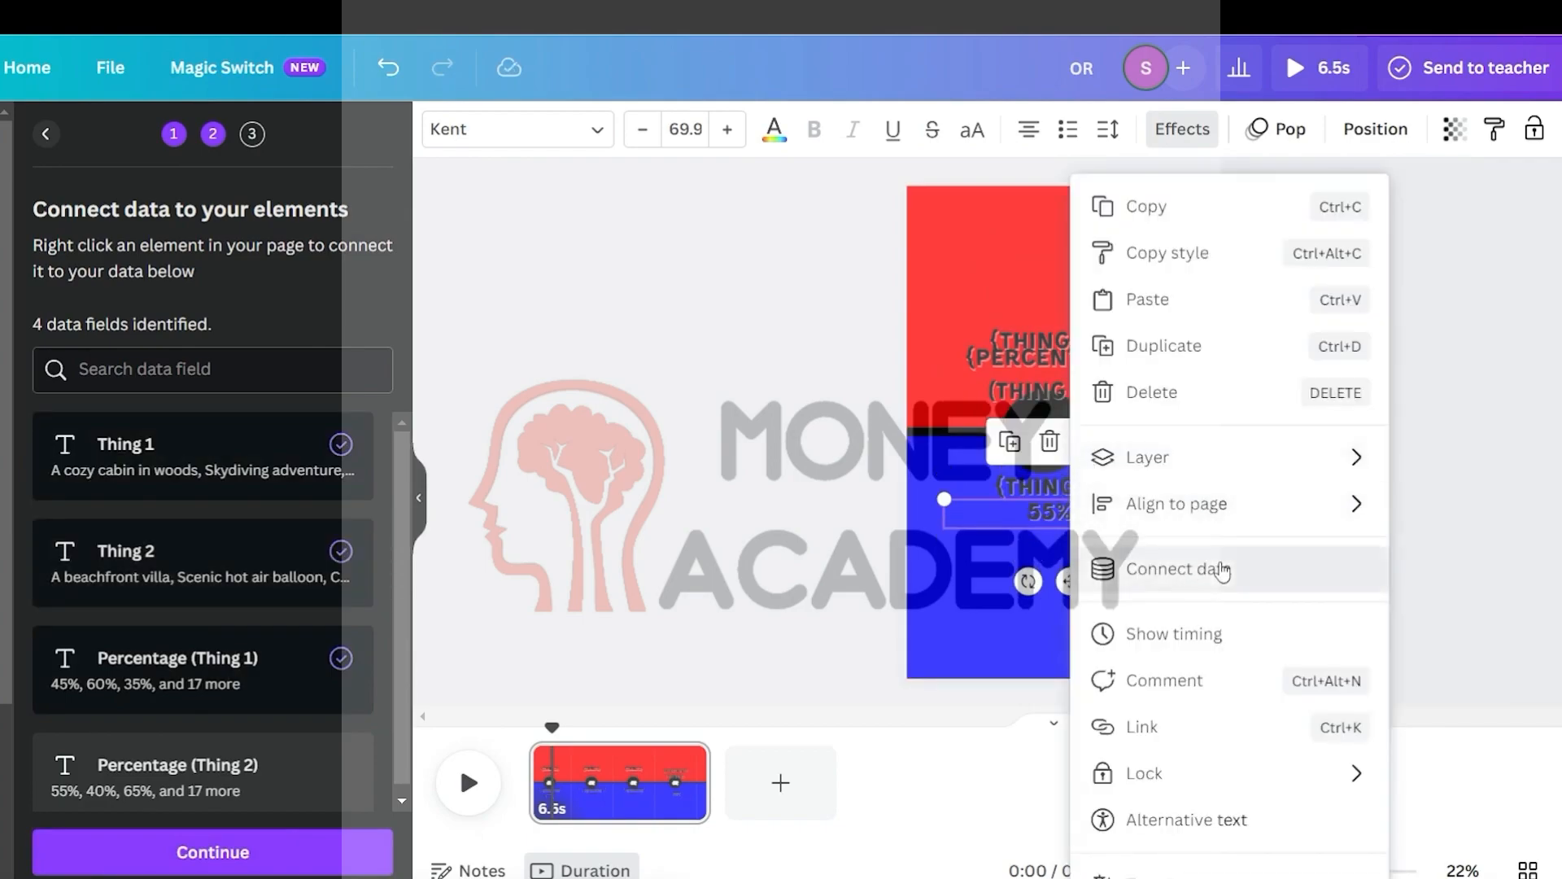
pyautogui.click(1215, 567)
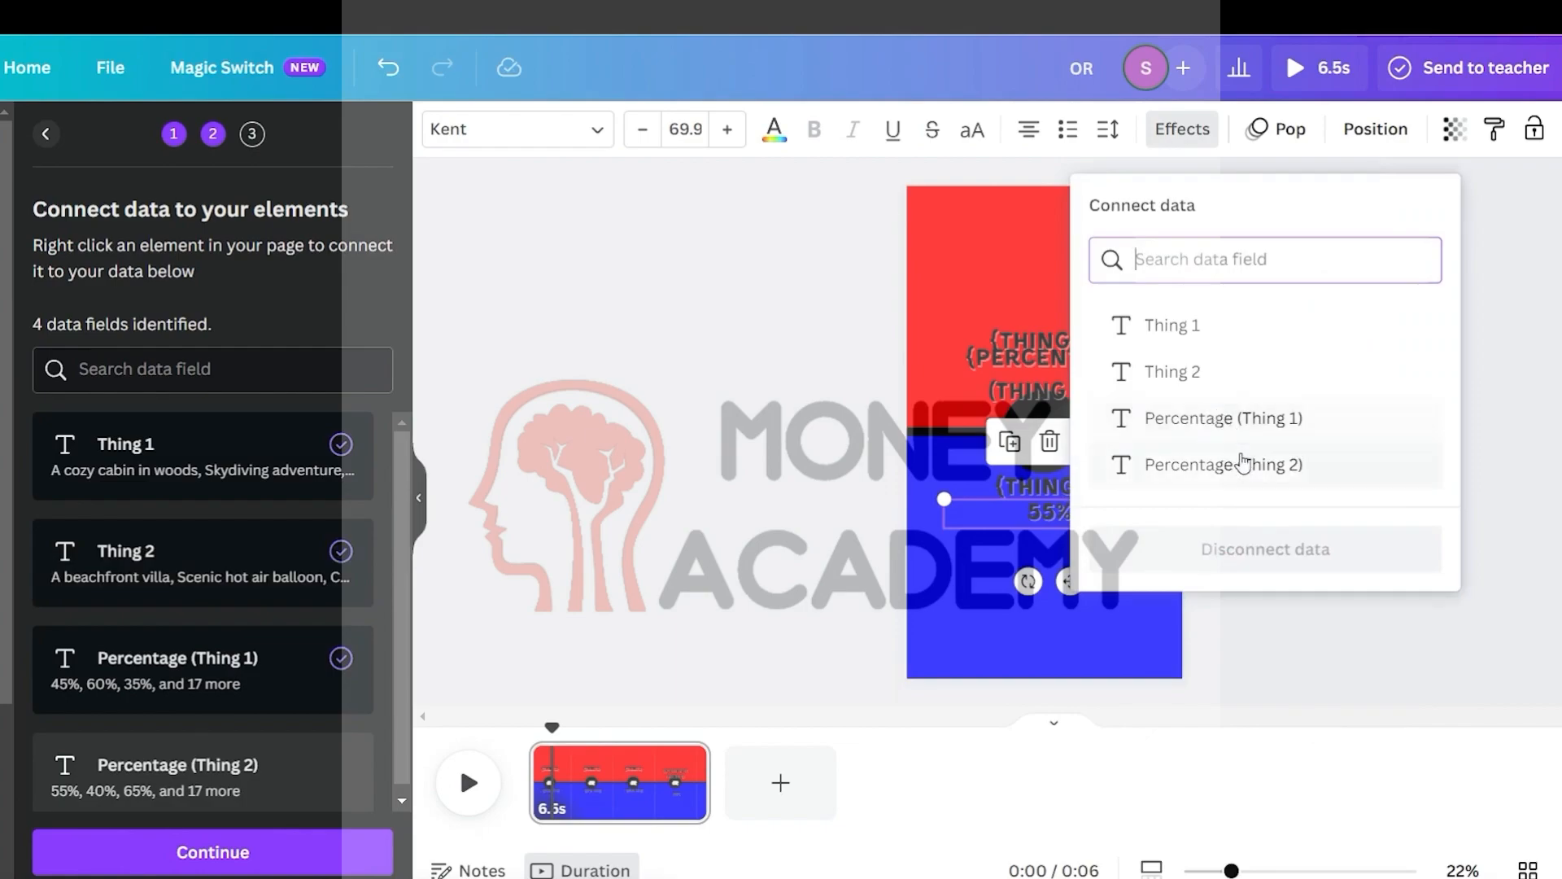
pyautogui.click(1246, 480)
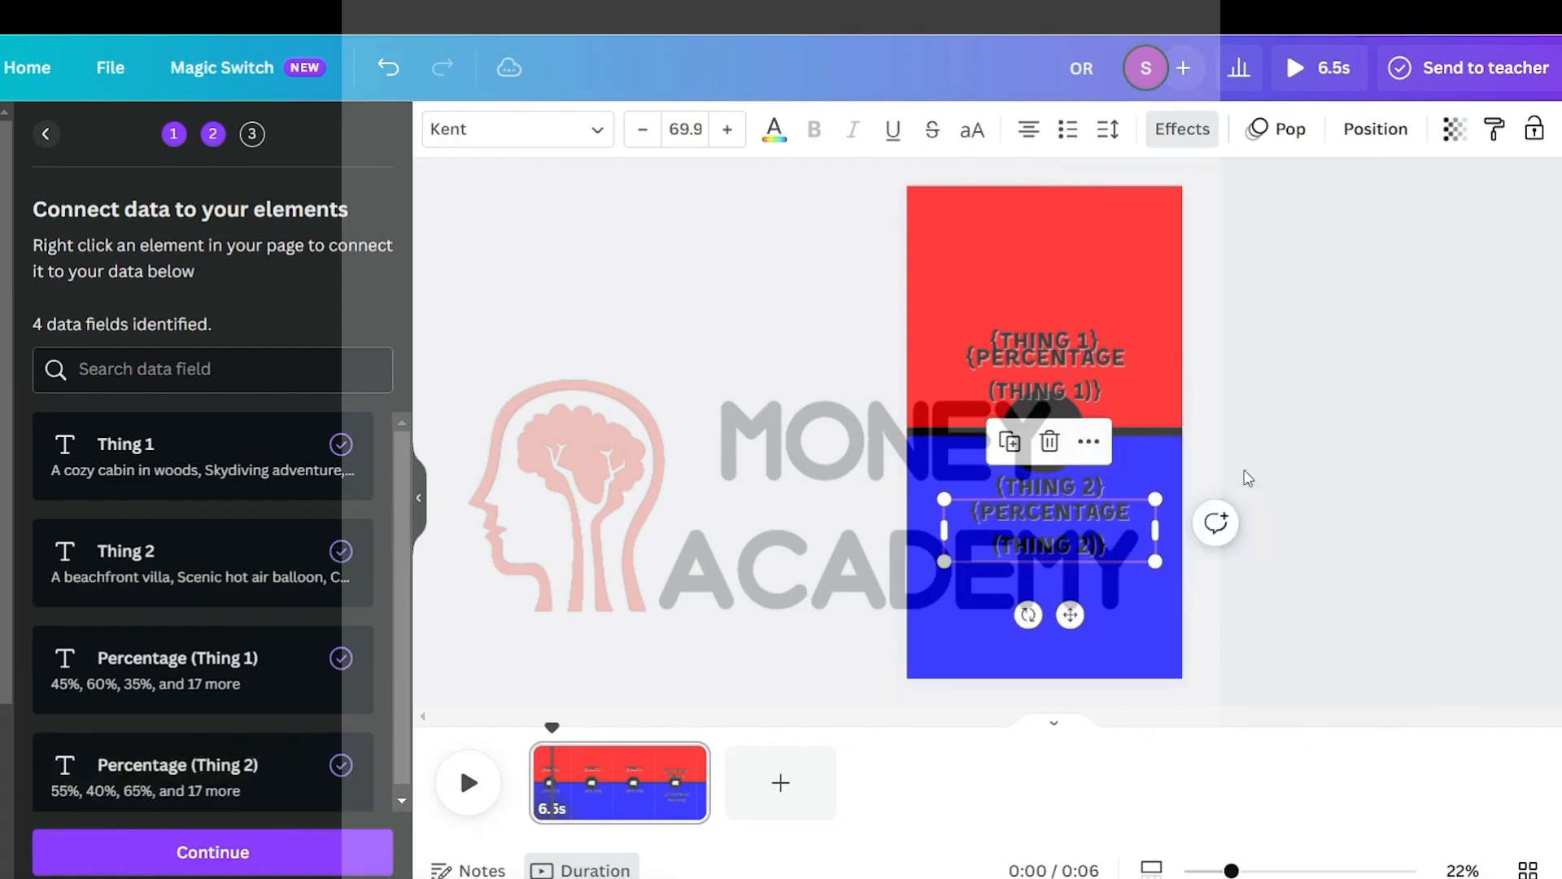
pyautogui.click(1272, 402)
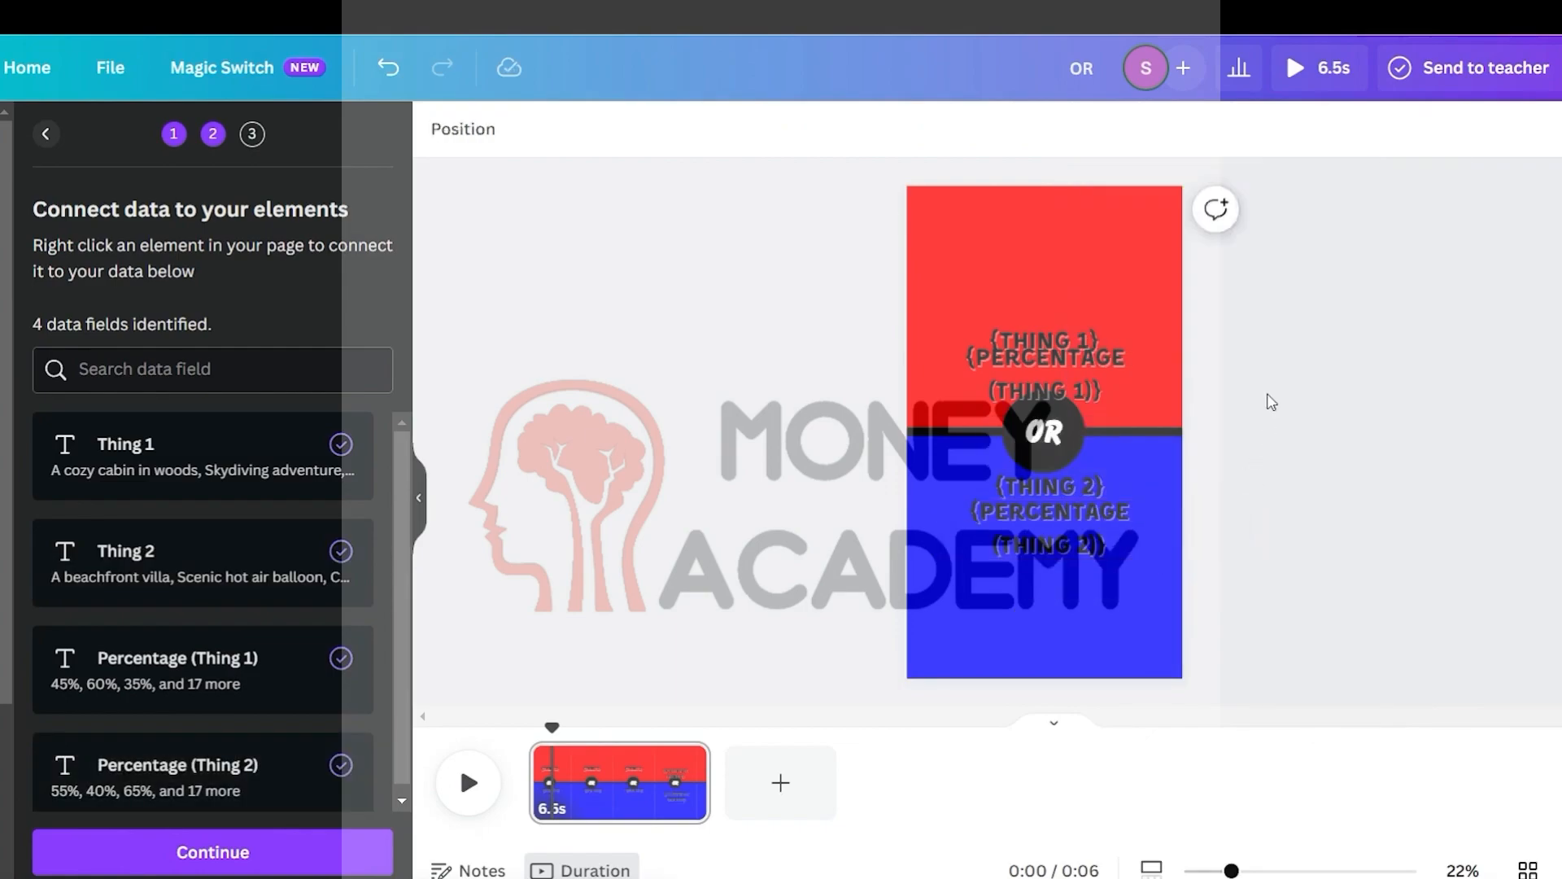
# Continue to the apply step and generate the 20 designs from all data rows
pyautogui.scroll(-1, 199, 459)
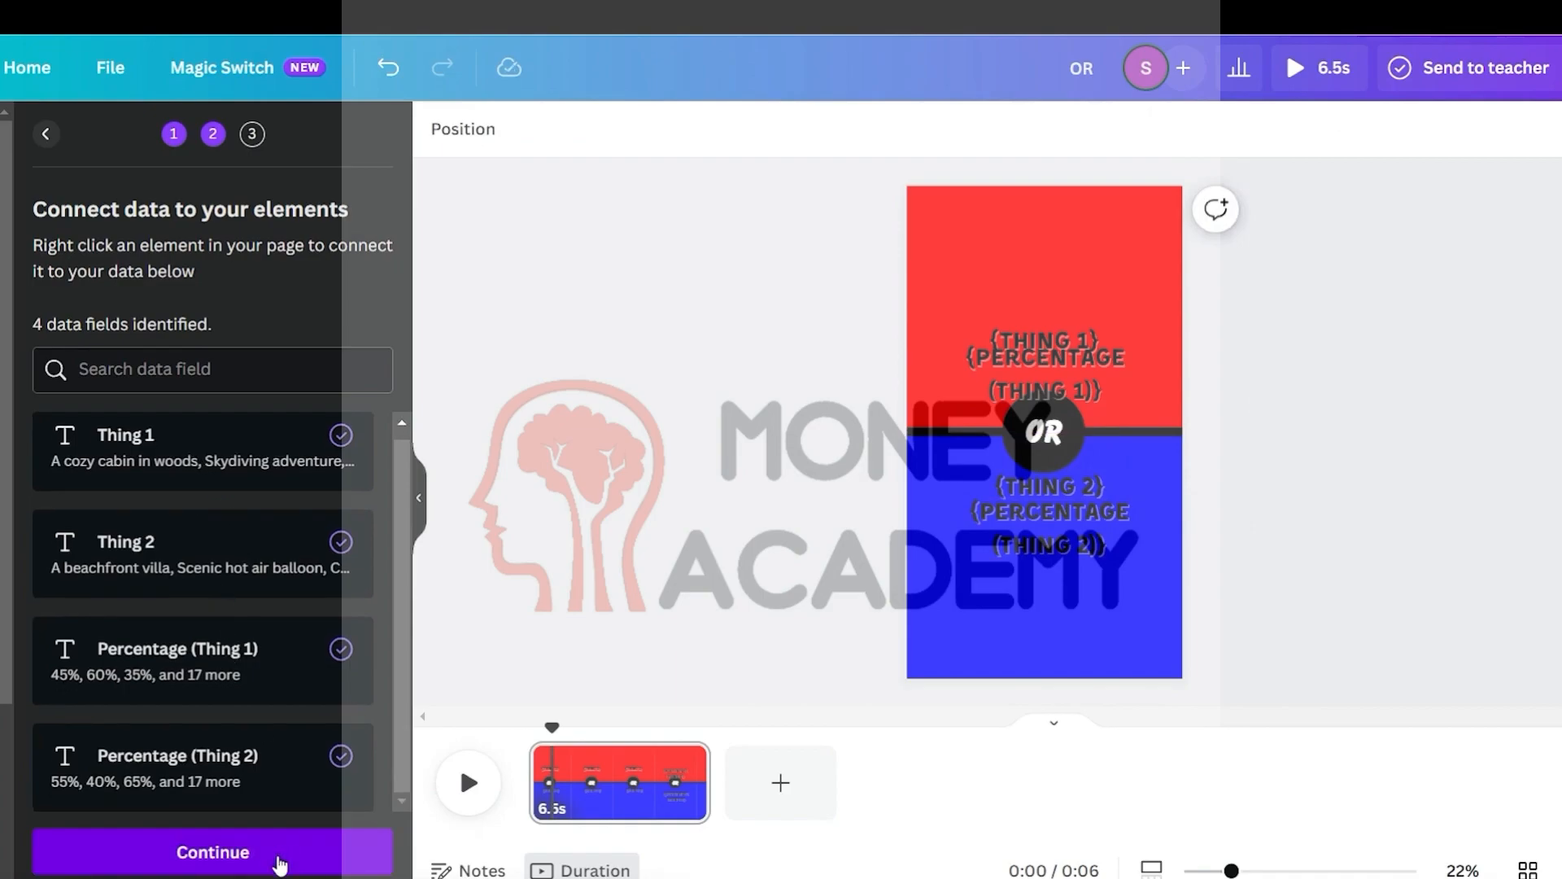
pyautogui.click(279, 860)
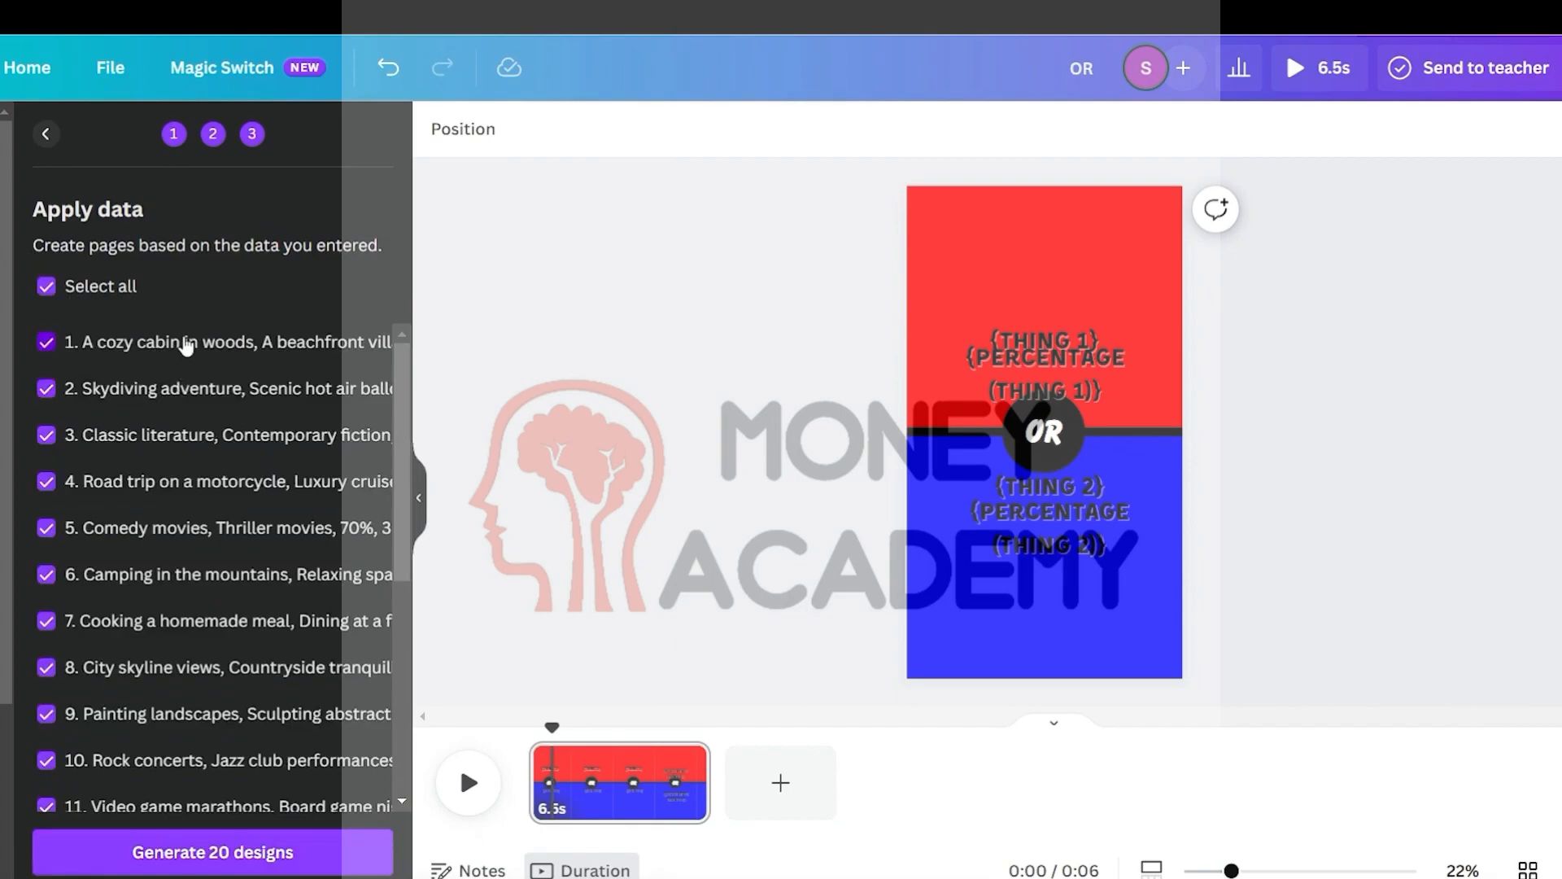
pyautogui.scroll(-5, 186, 345)
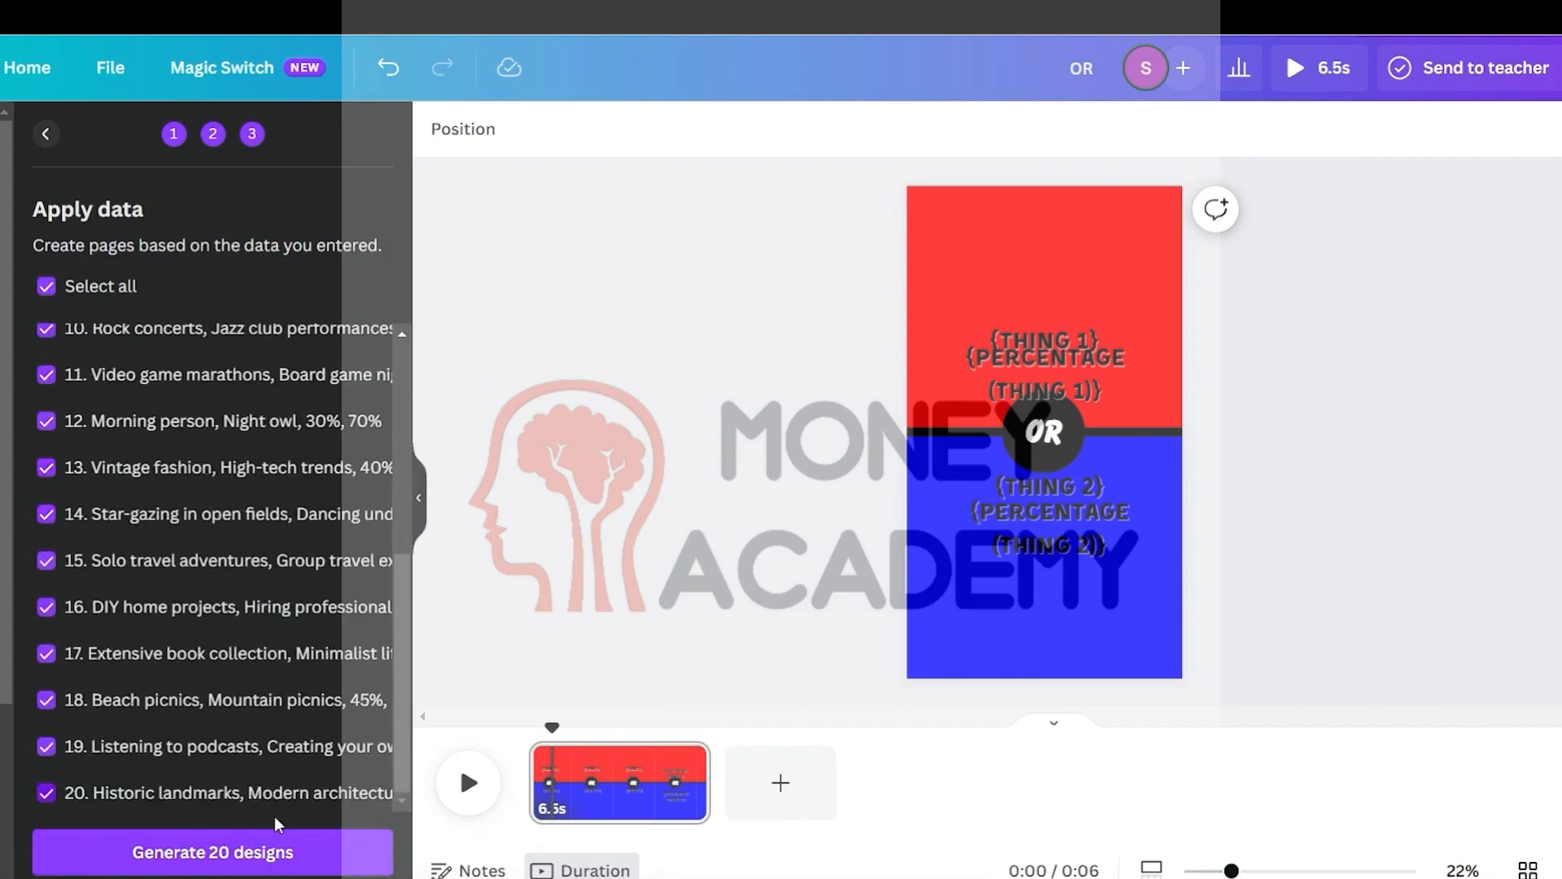
pyautogui.click(229, 858)
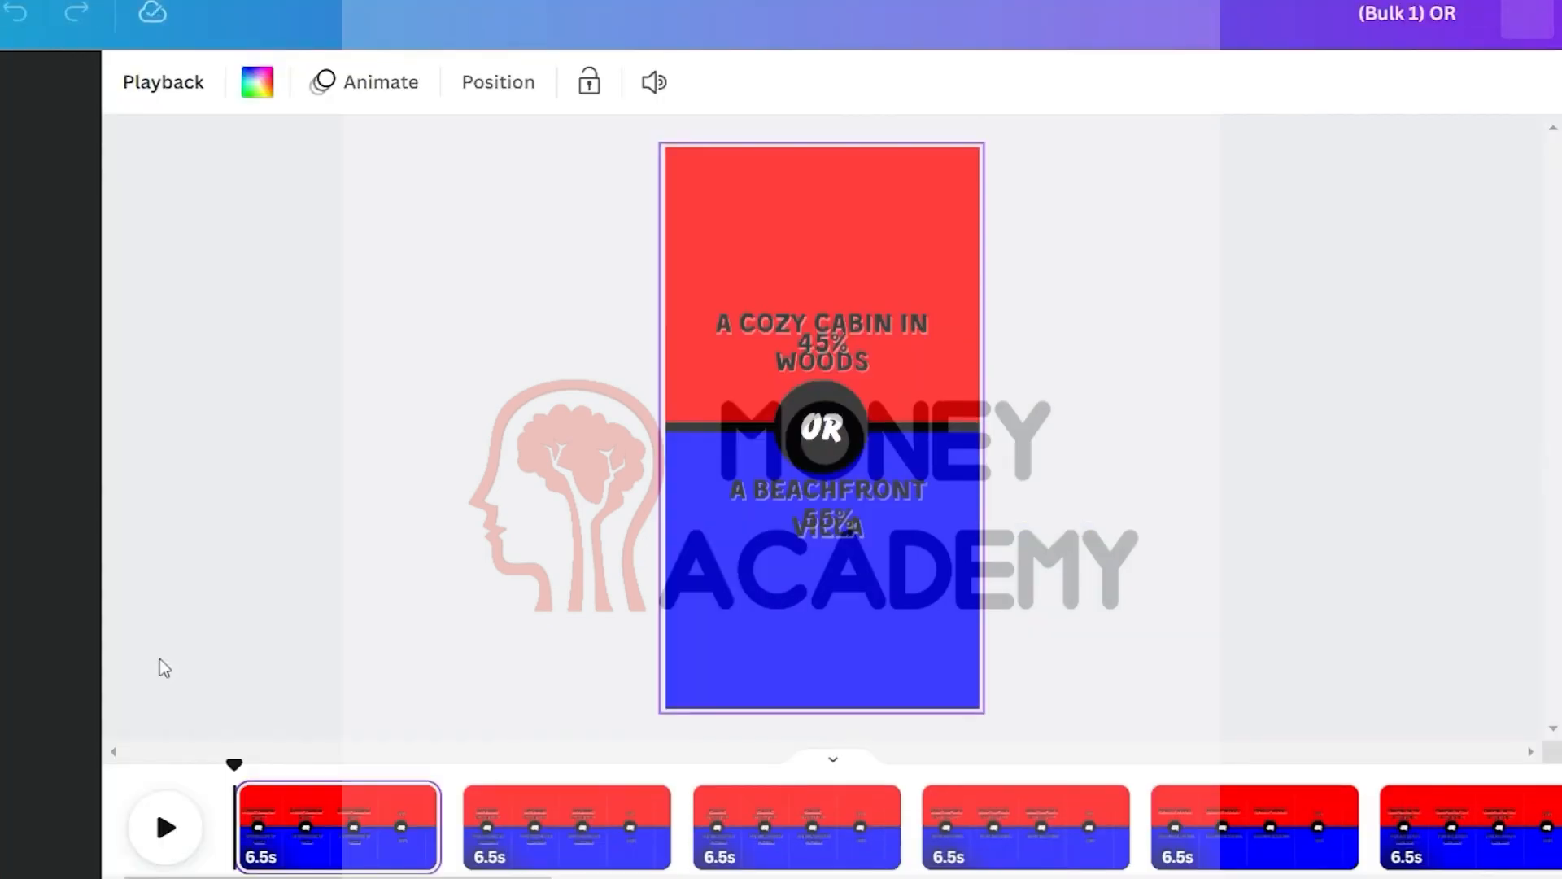
# Play the generated pages to preview the bulk-created video
pyautogui.moveTo(218, 877); pyautogui.dragTo(1269, 869)
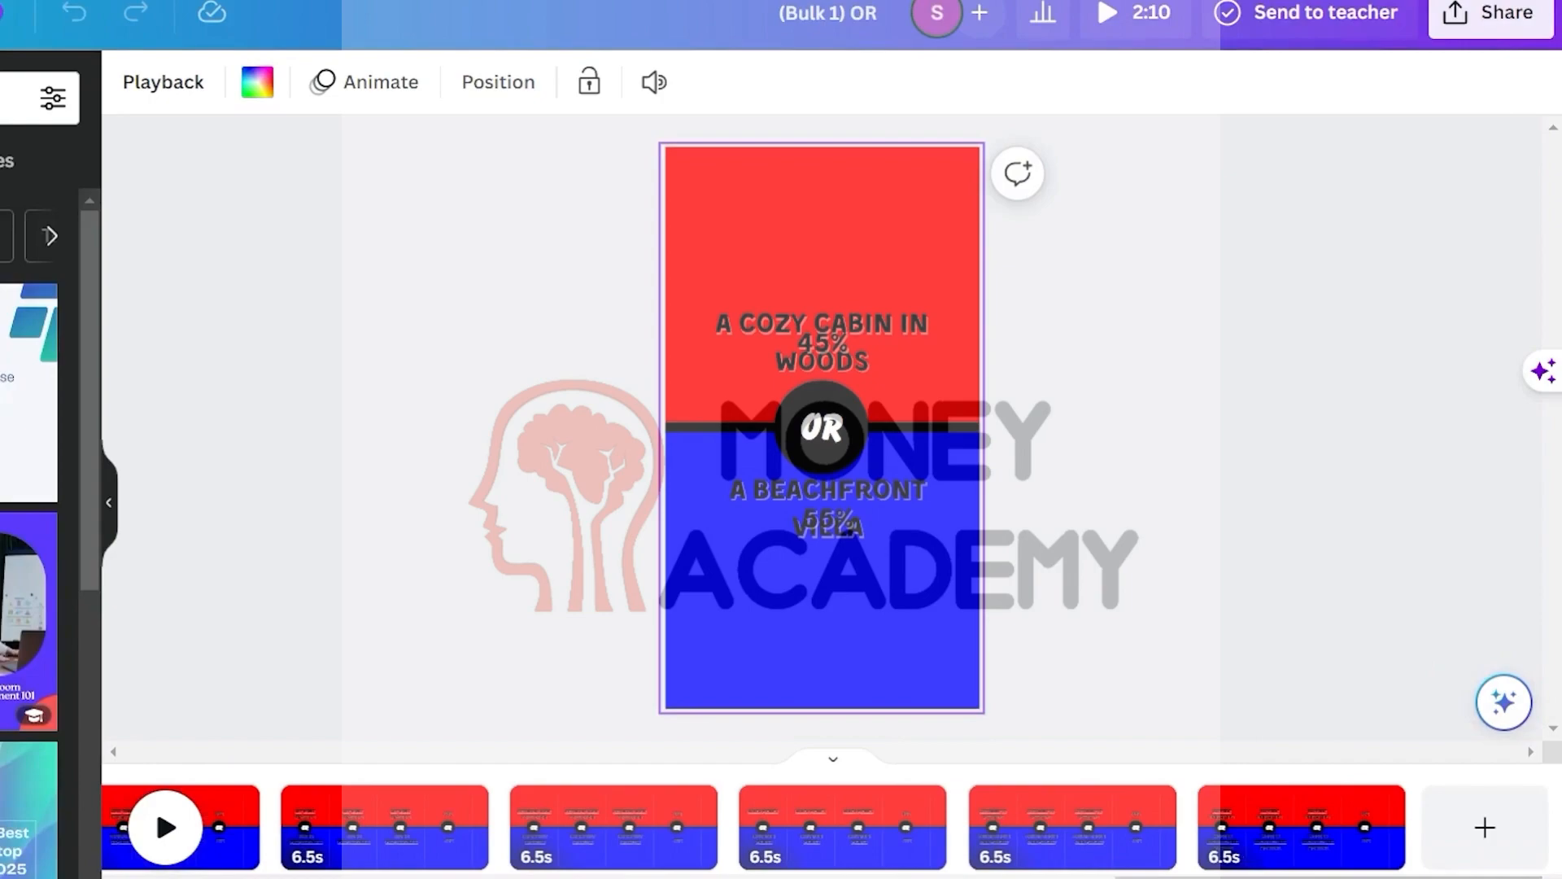
pyautogui.click(166, 827)
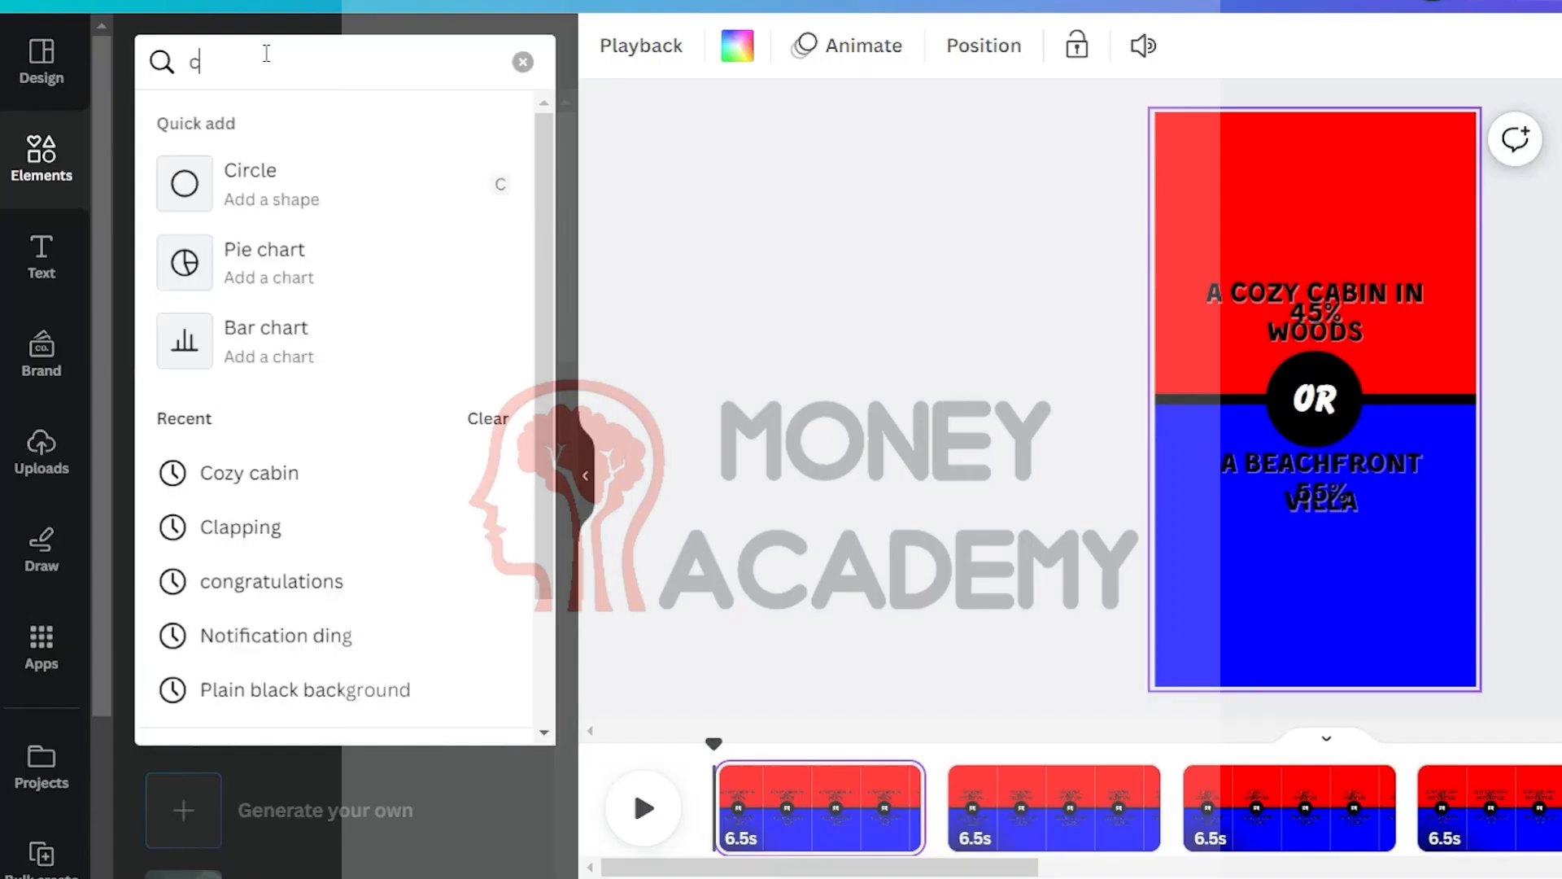
# Search the elements for cozy cabin and place the snowy cabin photo at the top of the first page
pyautogui.write('ozy cabin')
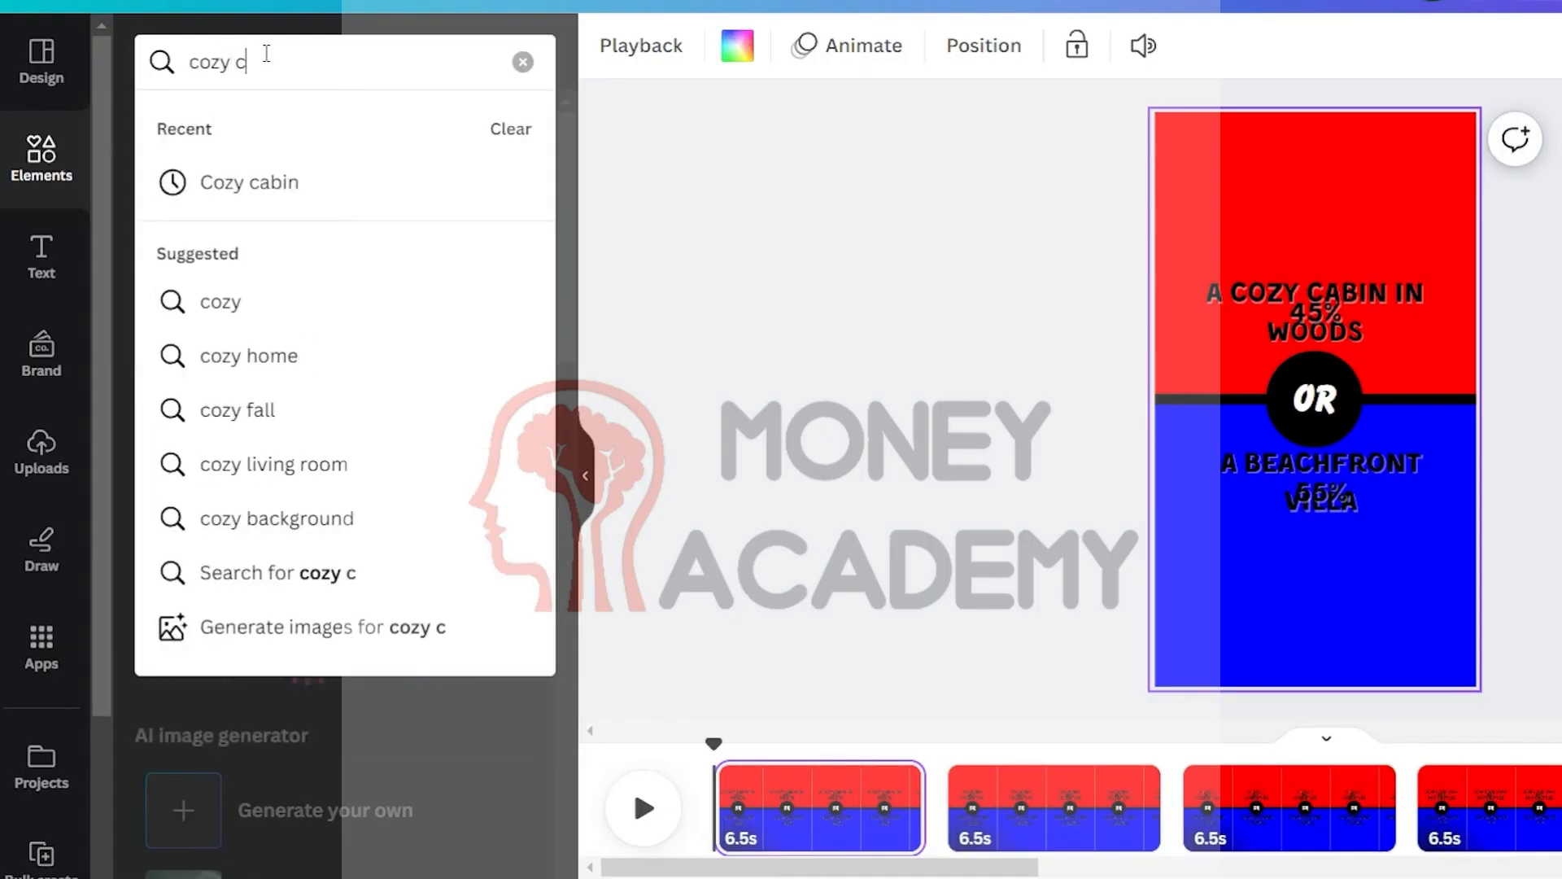
pyautogui.press('Return')
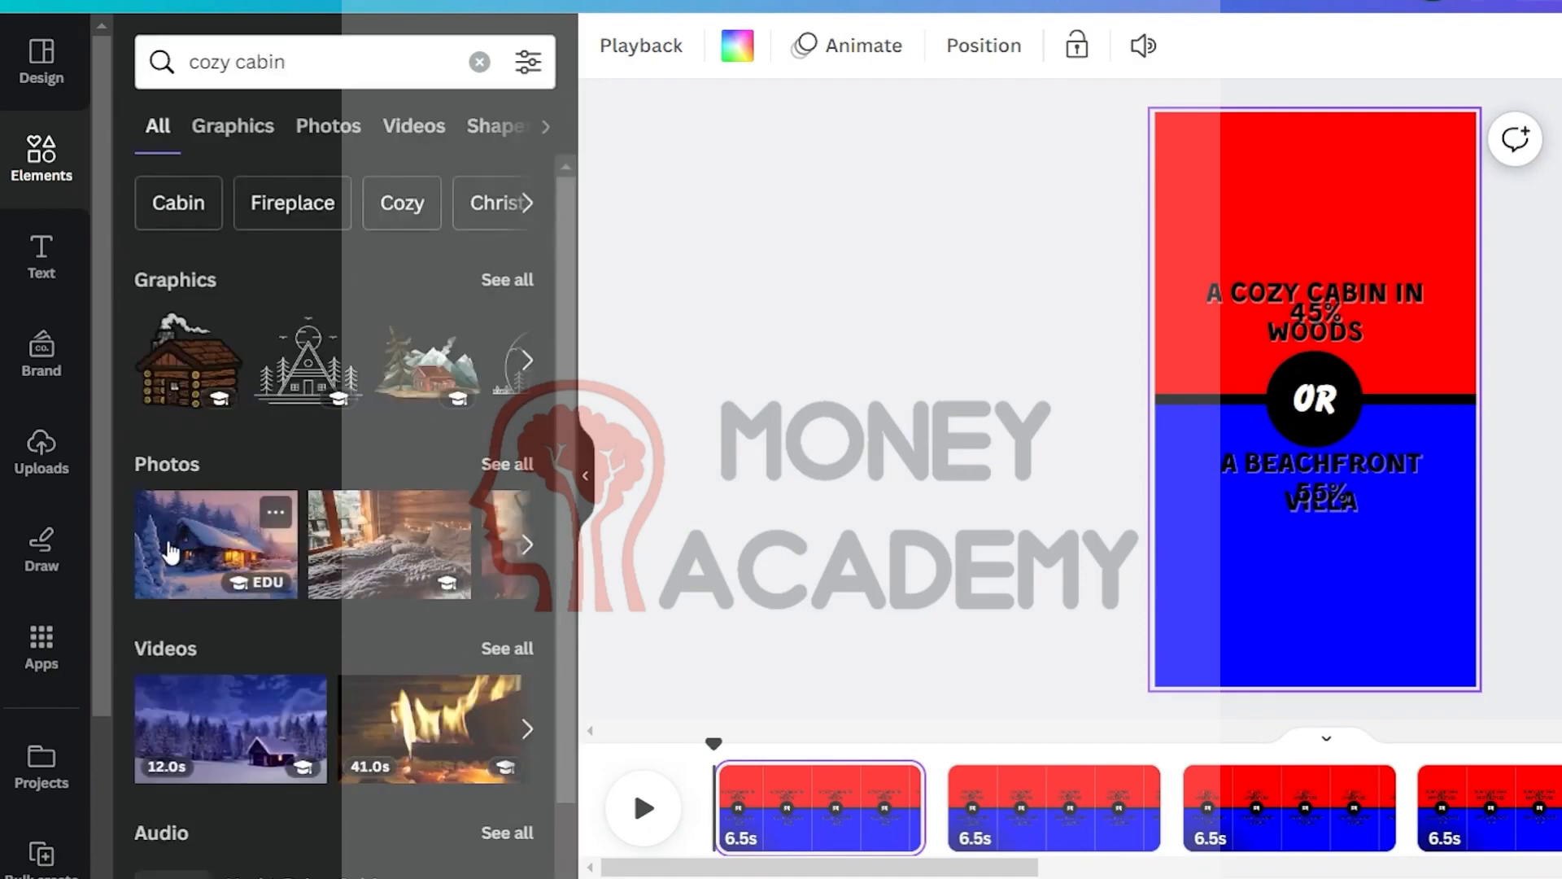
pyautogui.click(169, 554)
pyautogui.moveTo(1389, 380); pyautogui.dragTo(1391, 208)
pyautogui.click(865, 480)
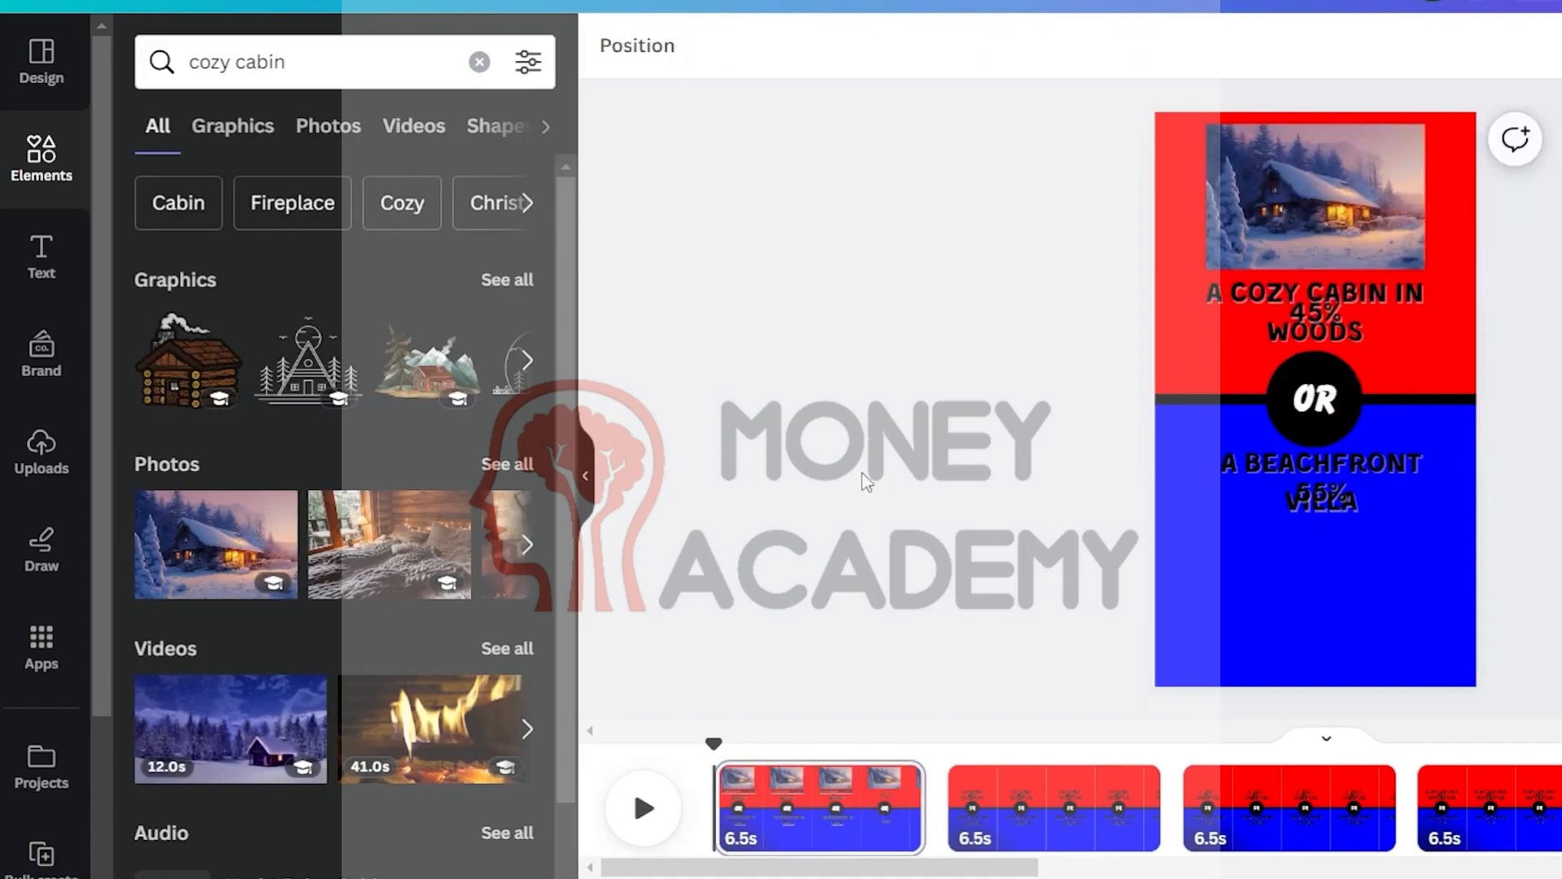
# Search the elements for beach front vila and place the sunset beach photo in the page's lower half
pyautogui.tripleClick(316, 61)
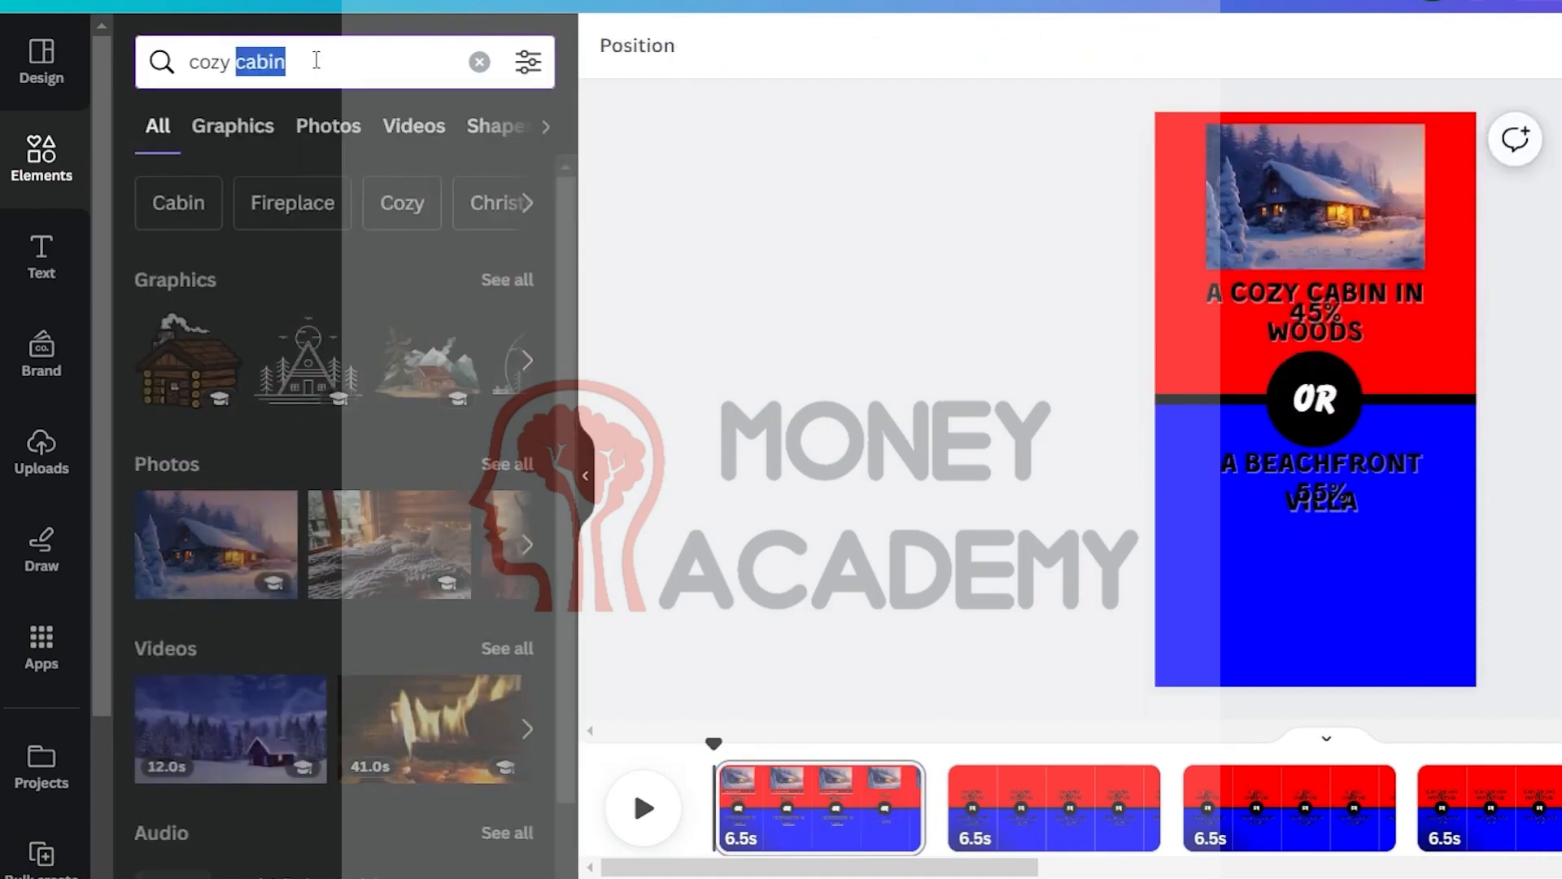
pyautogui.press('BackSpace')
pyautogui.write('bea')
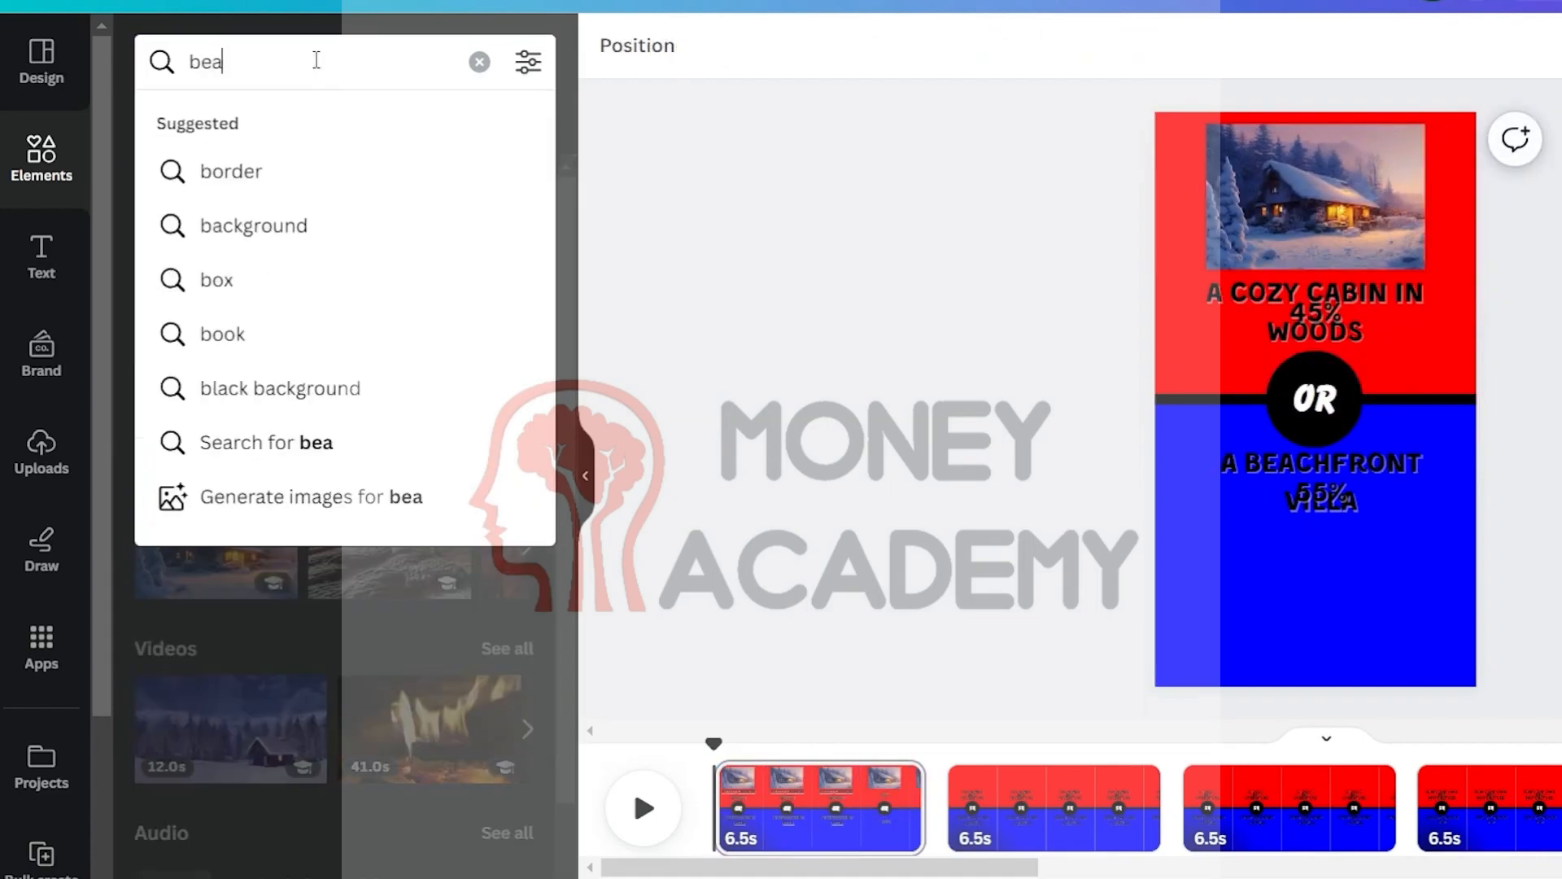
pyautogui.write('ch front villa')
pyautogui.press('Return')
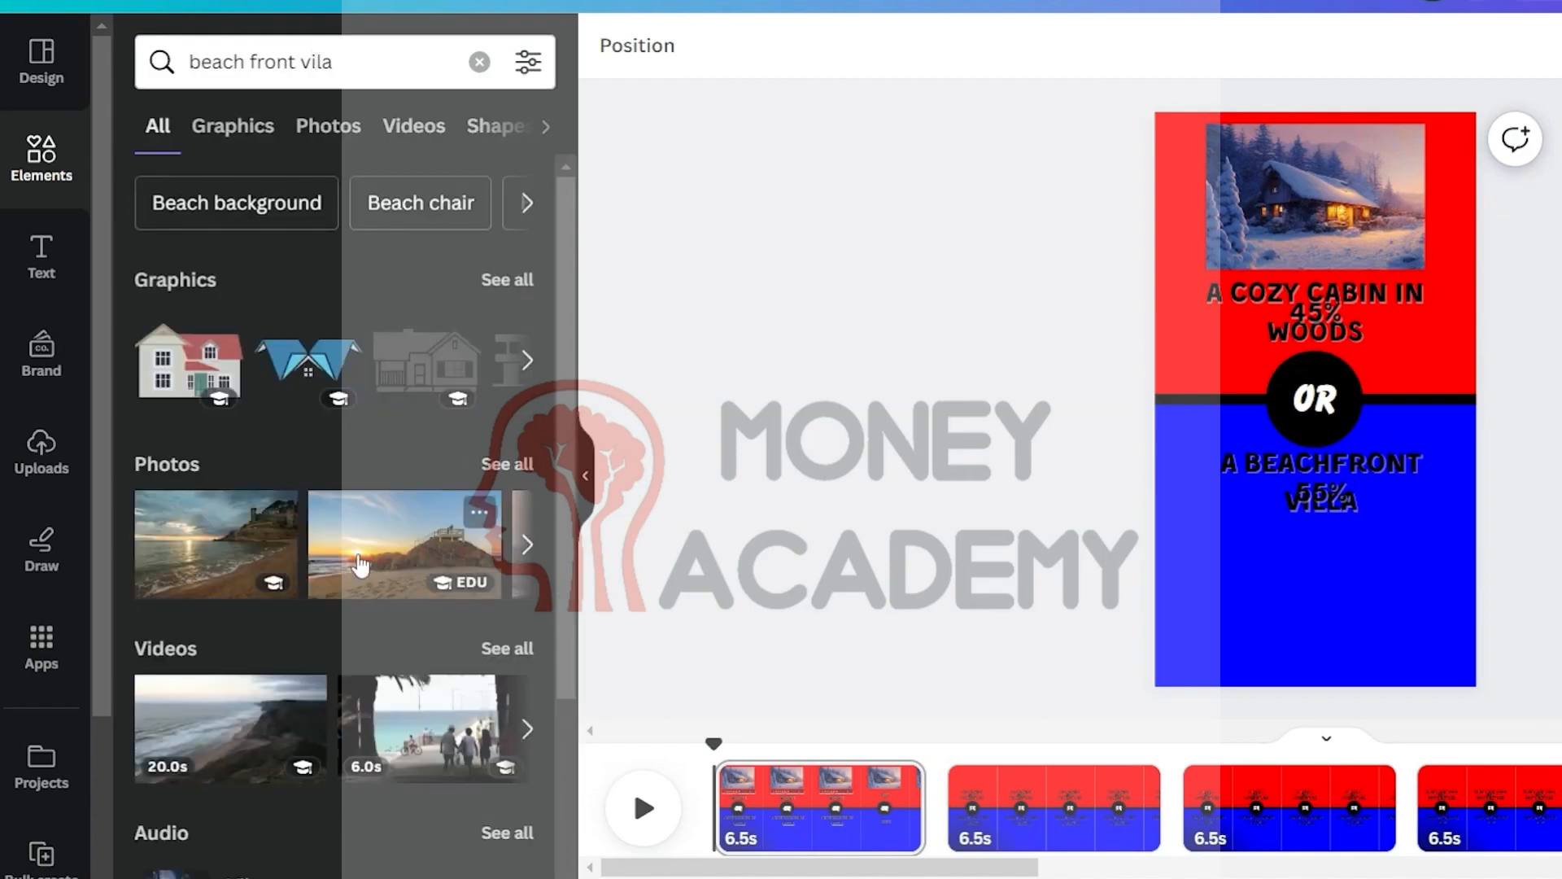
pyautogui.click(361, 564)
pyautogui.moveTo(1396, 458); pyautogui.dragTo(1402, 624)
# Select both photos, show their timing, and shift their start slightly later on the timeline
pyautogui.keyDown('shift'); pyautogui.click(1350, 208); pyautogui.keyUp('shift')
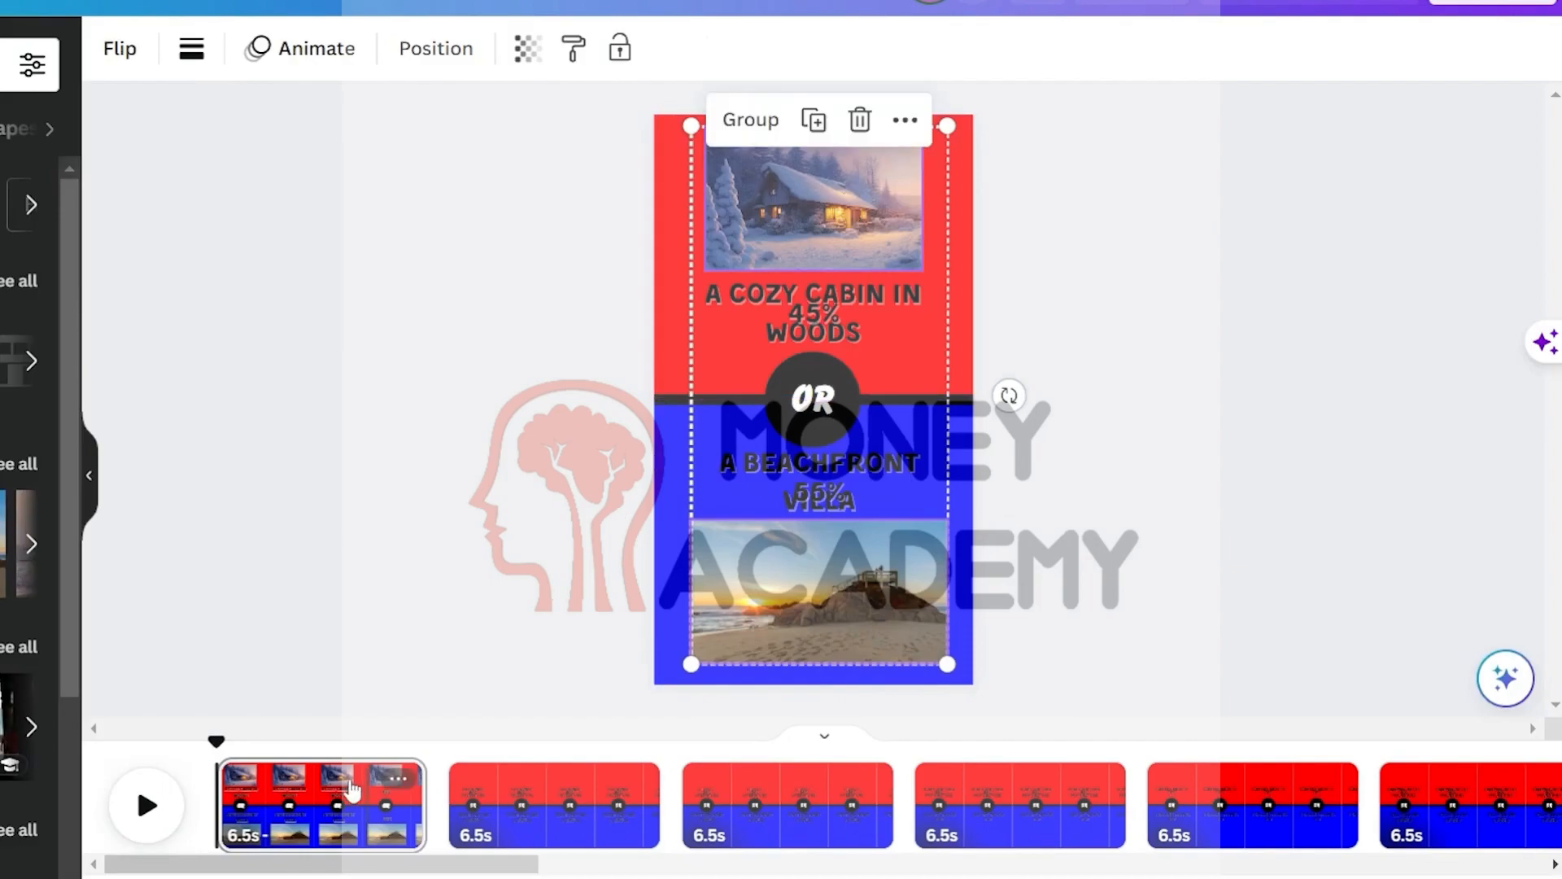
pyautogui.click(904, 120)
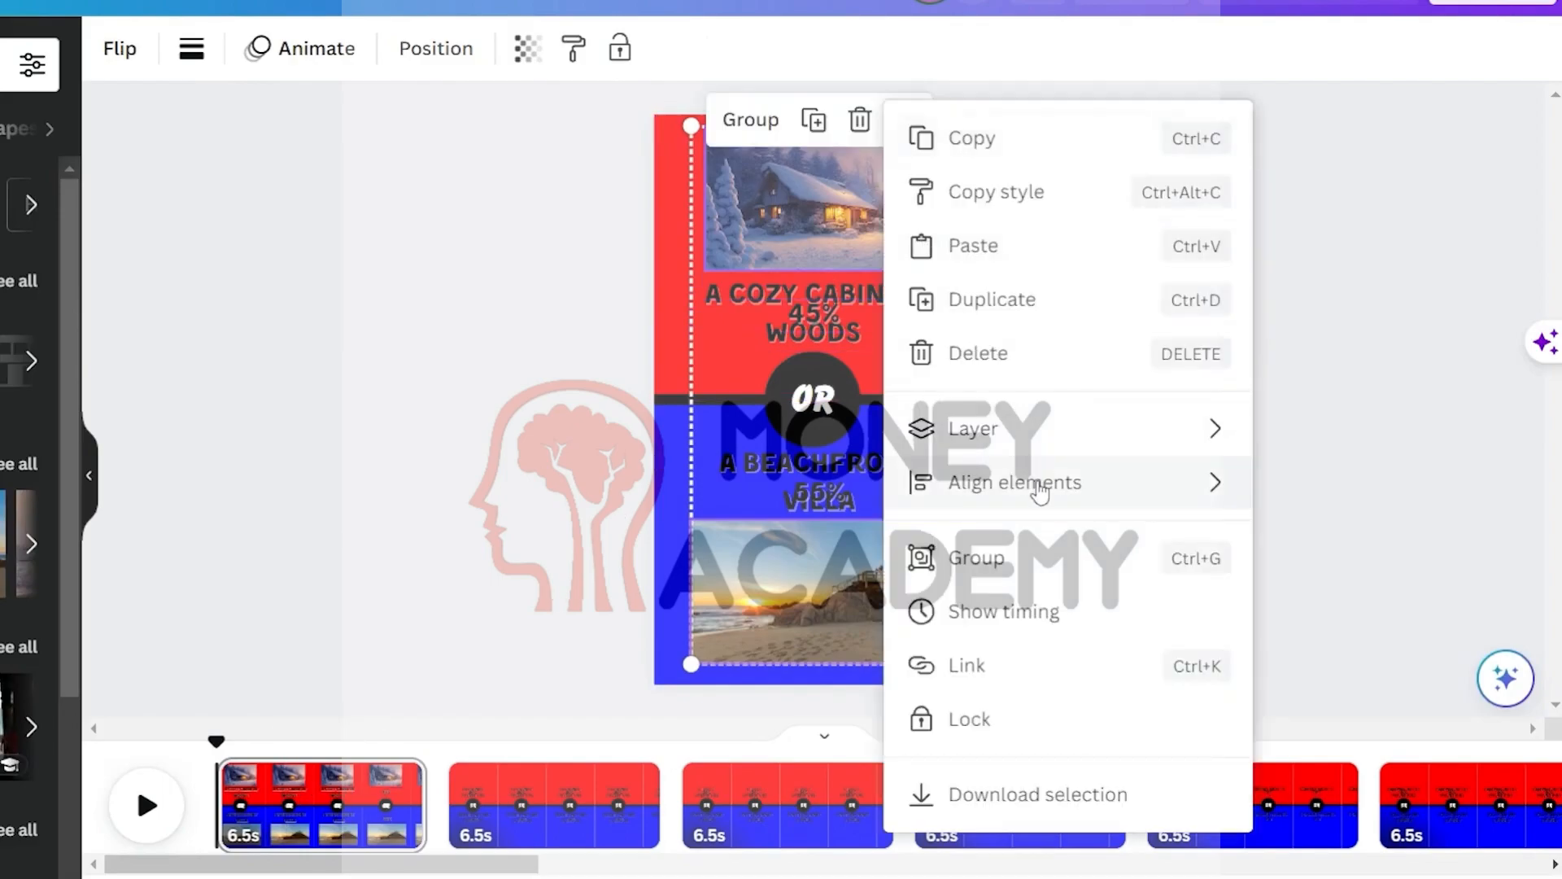
pyautogui.click(1016, 625)
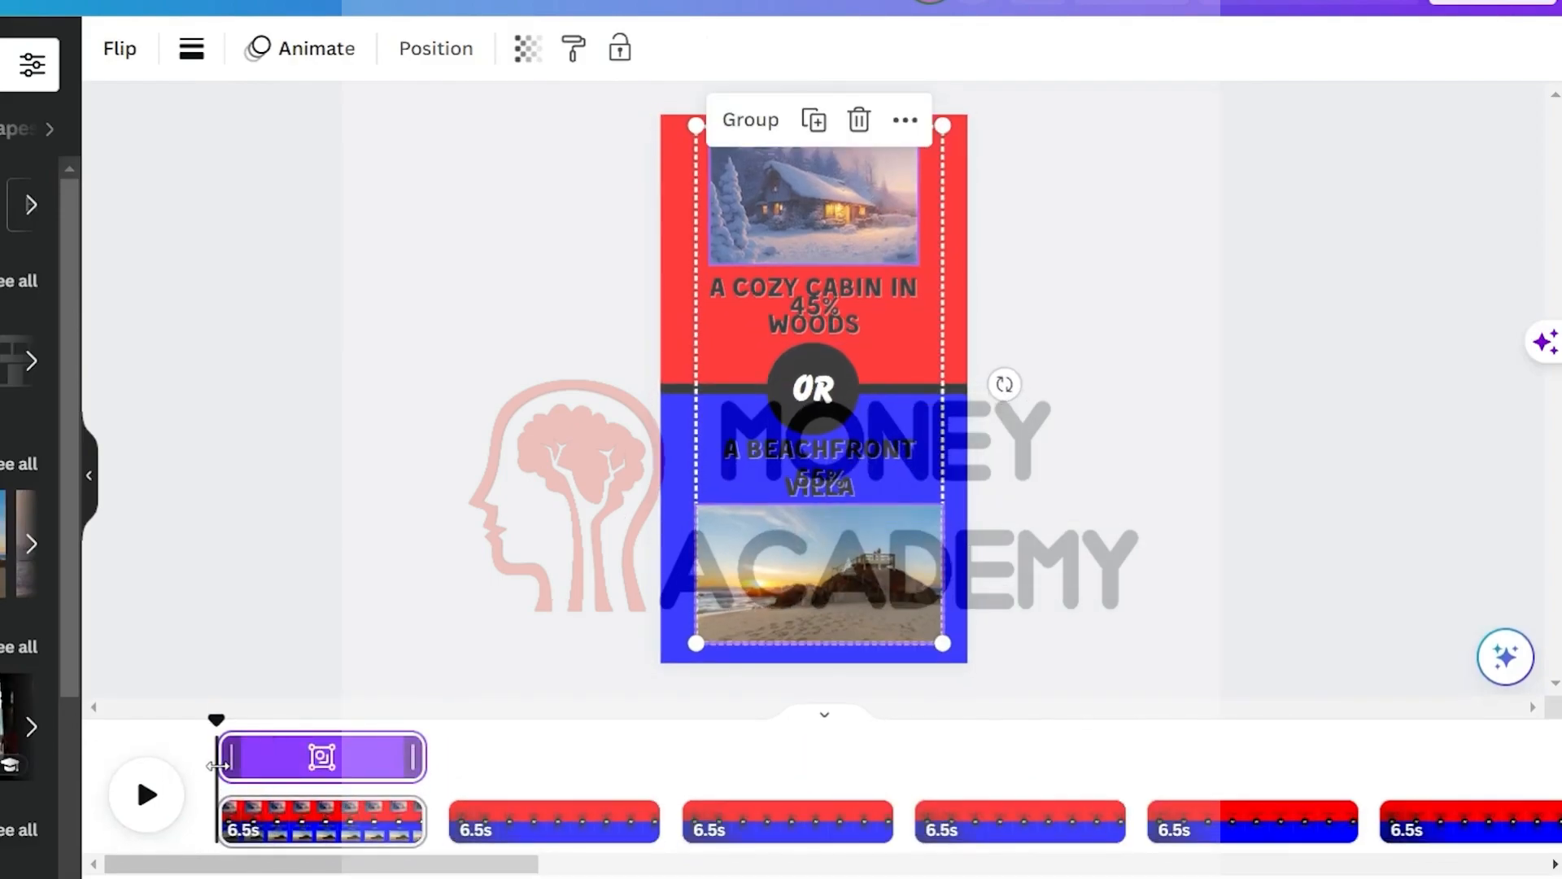
pyautogui.moveTo(221, 765); pyautogui.dragTo(230, 764)
# Apply the Pop photo animation to the selected photo
pyautogui.click(1227, 417)
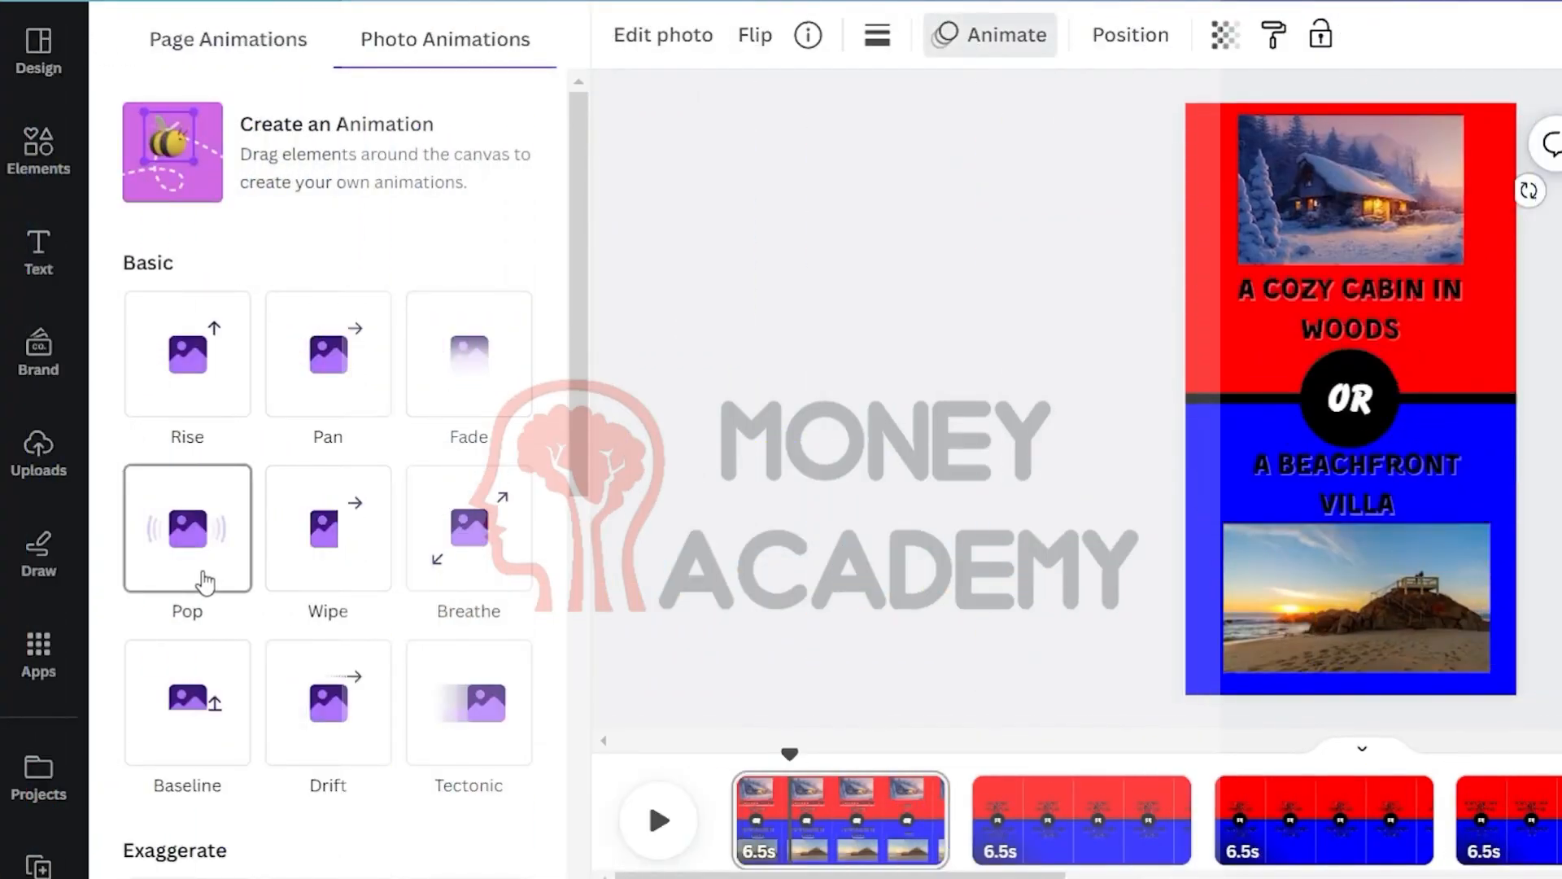
pyautogui.scroll(-1, 204, 569)
pyautogui.click(187, 431)
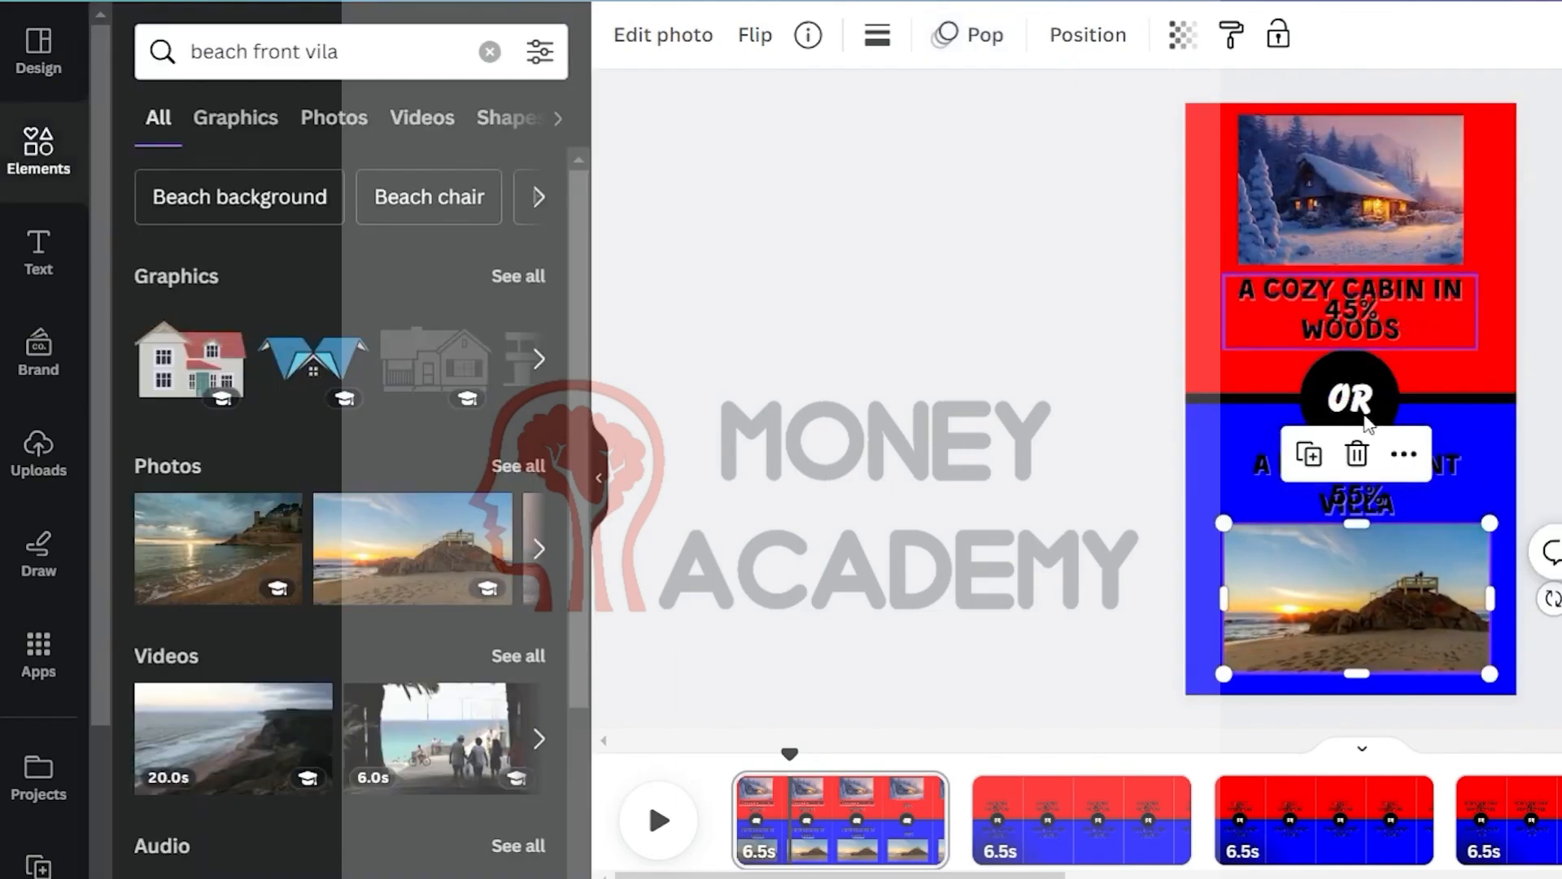
# Change the colour of the bottom 55% percentage text to green
pyautogui.click(1357, 501)
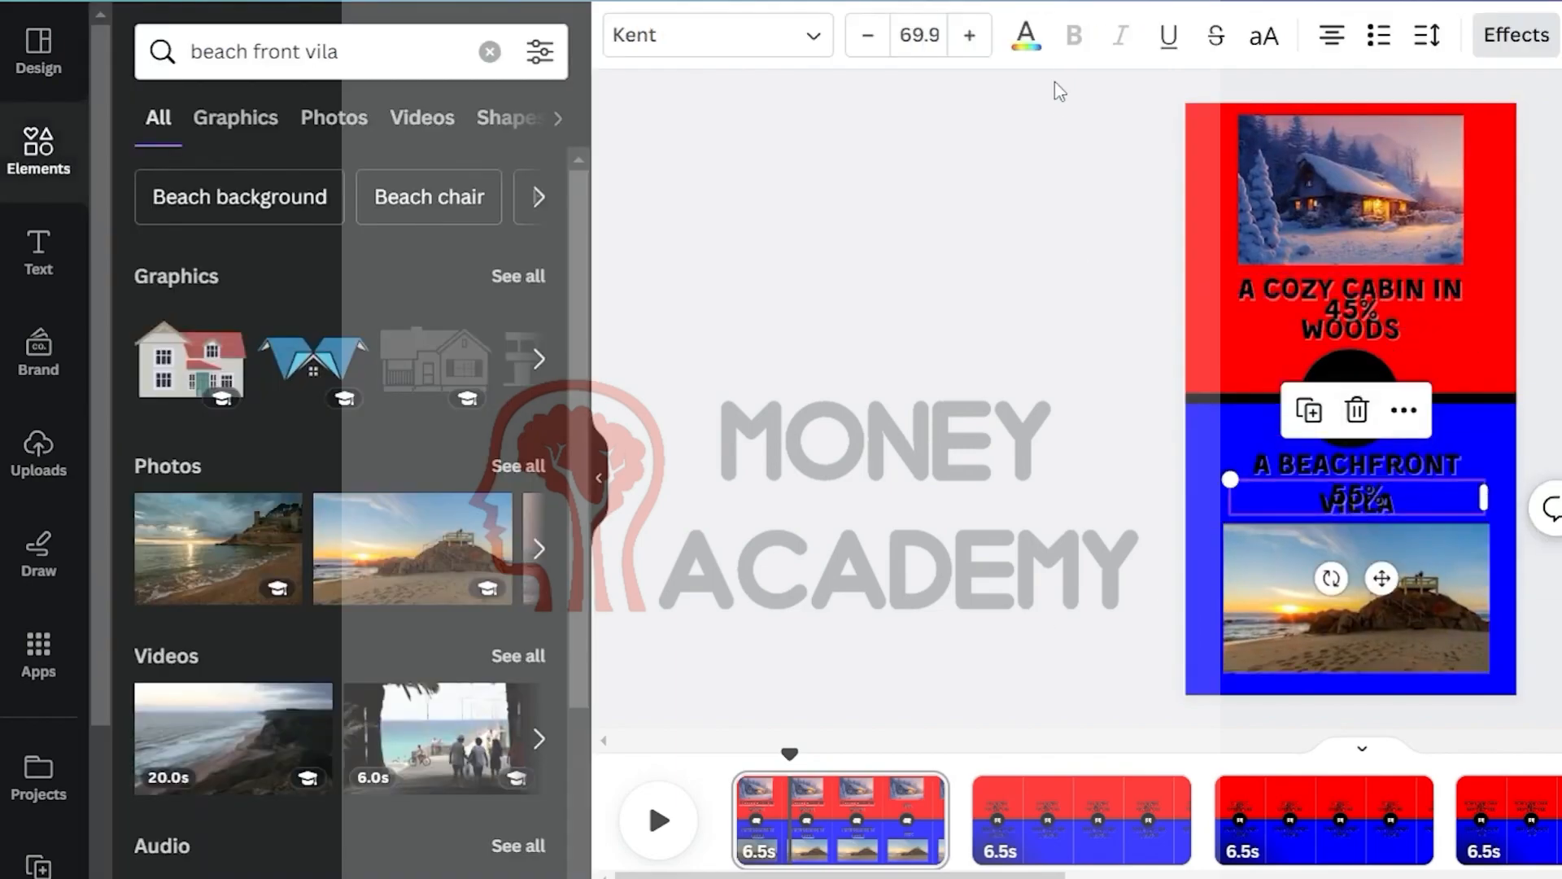
pyautogui.click(1026, 35)
pyautogui.click(368, 471)
pyautogui.press('Escape')
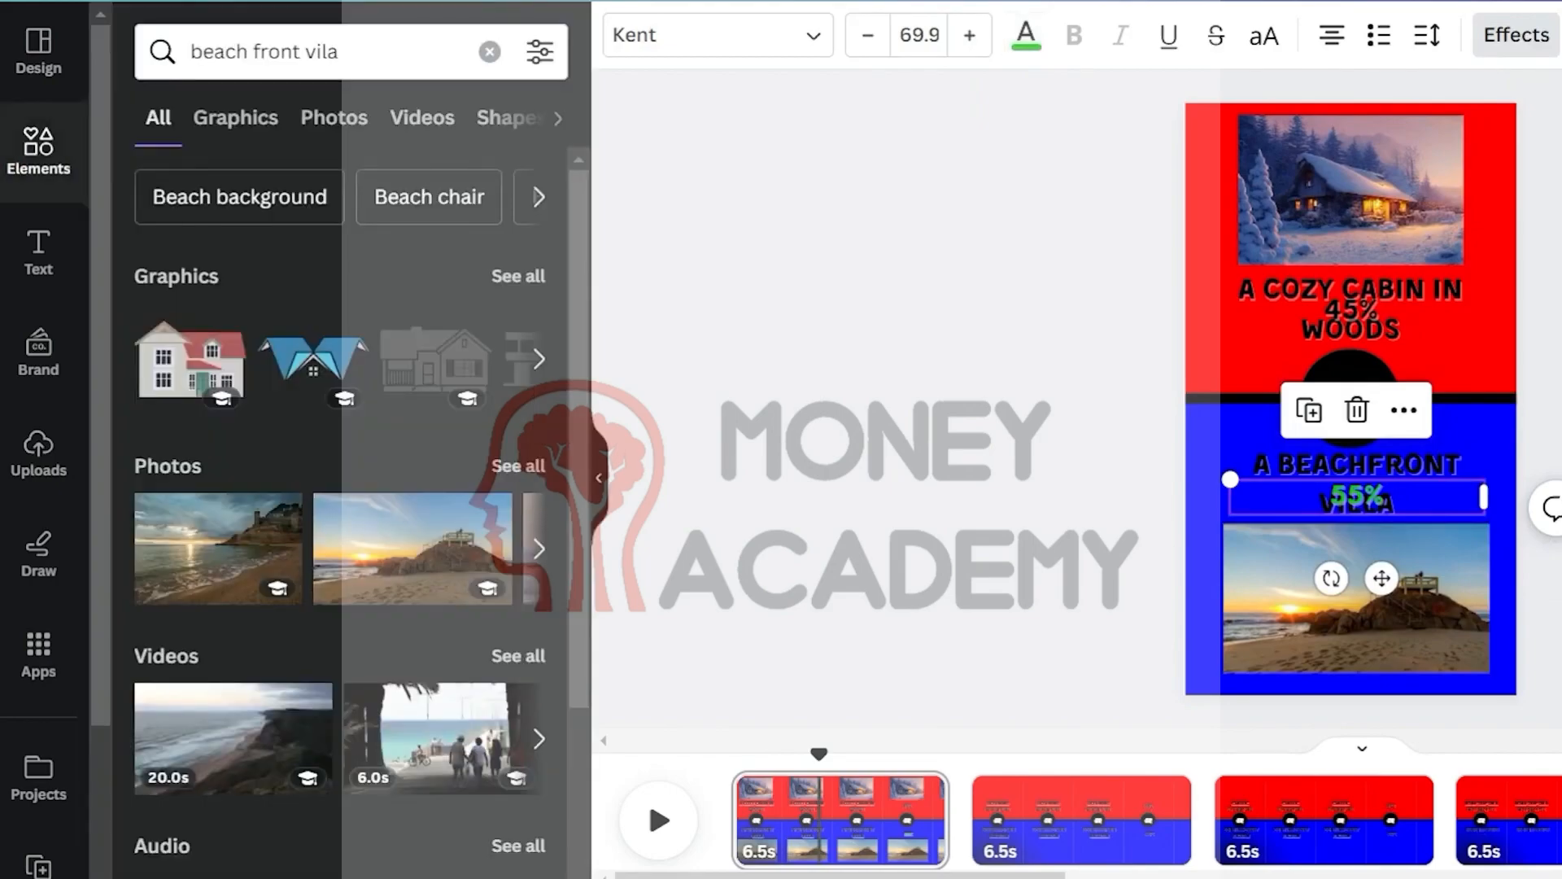
# Add the whoosh sound effect from uploads at the start of the second page
pyautogui.click(1476, 341)
pyautogui.moveTo(819, 755); pyautogui.dragTo(901, 758)
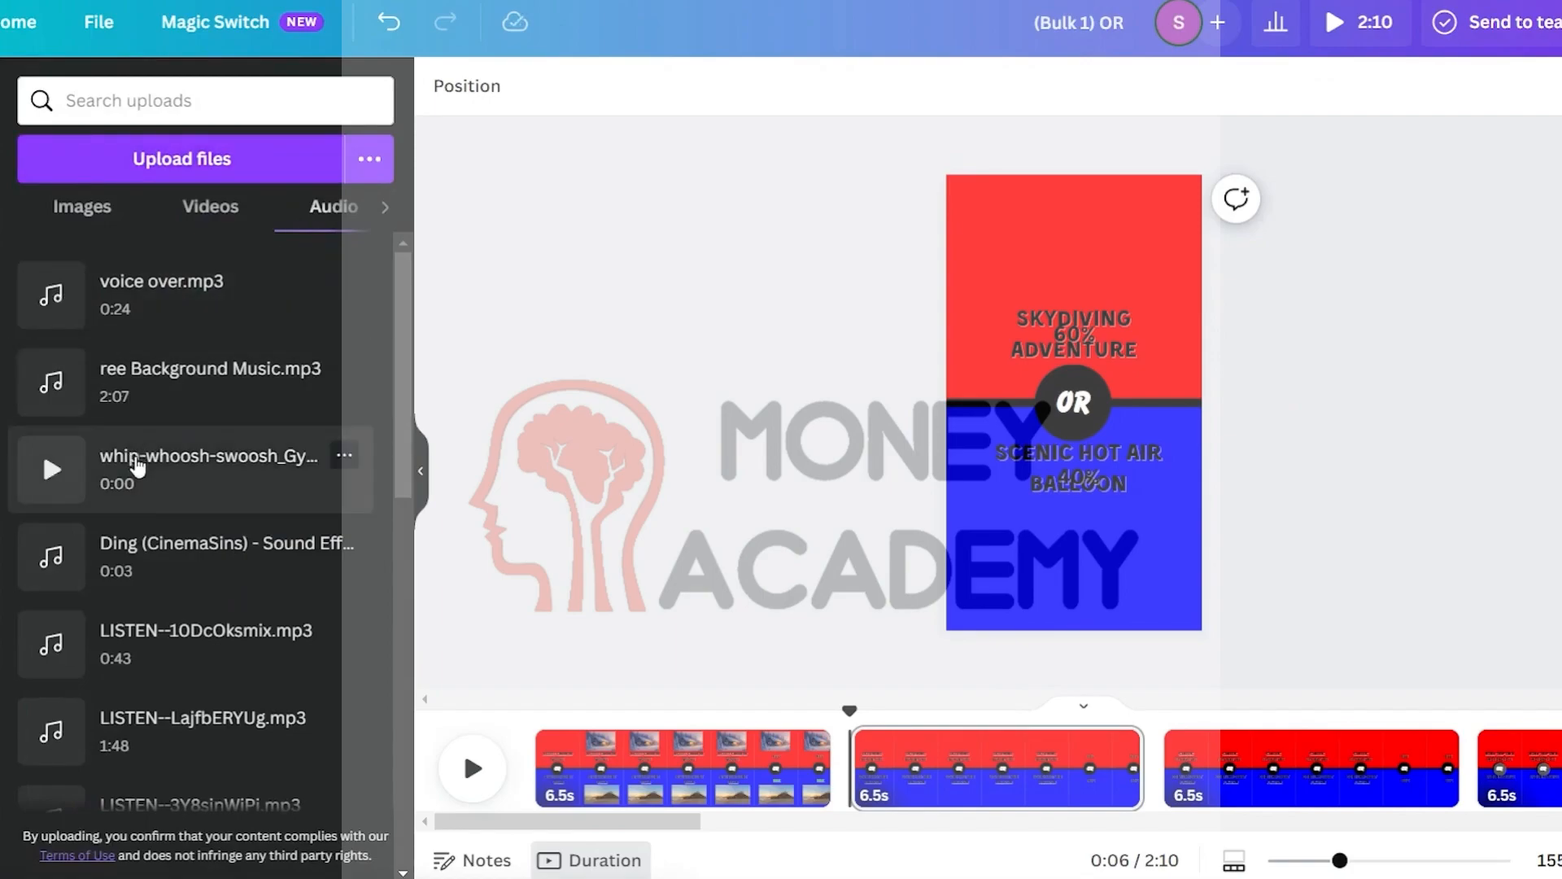
pyautogui.moveTo(145, 470); pyautogui.dragTo(846, 788)
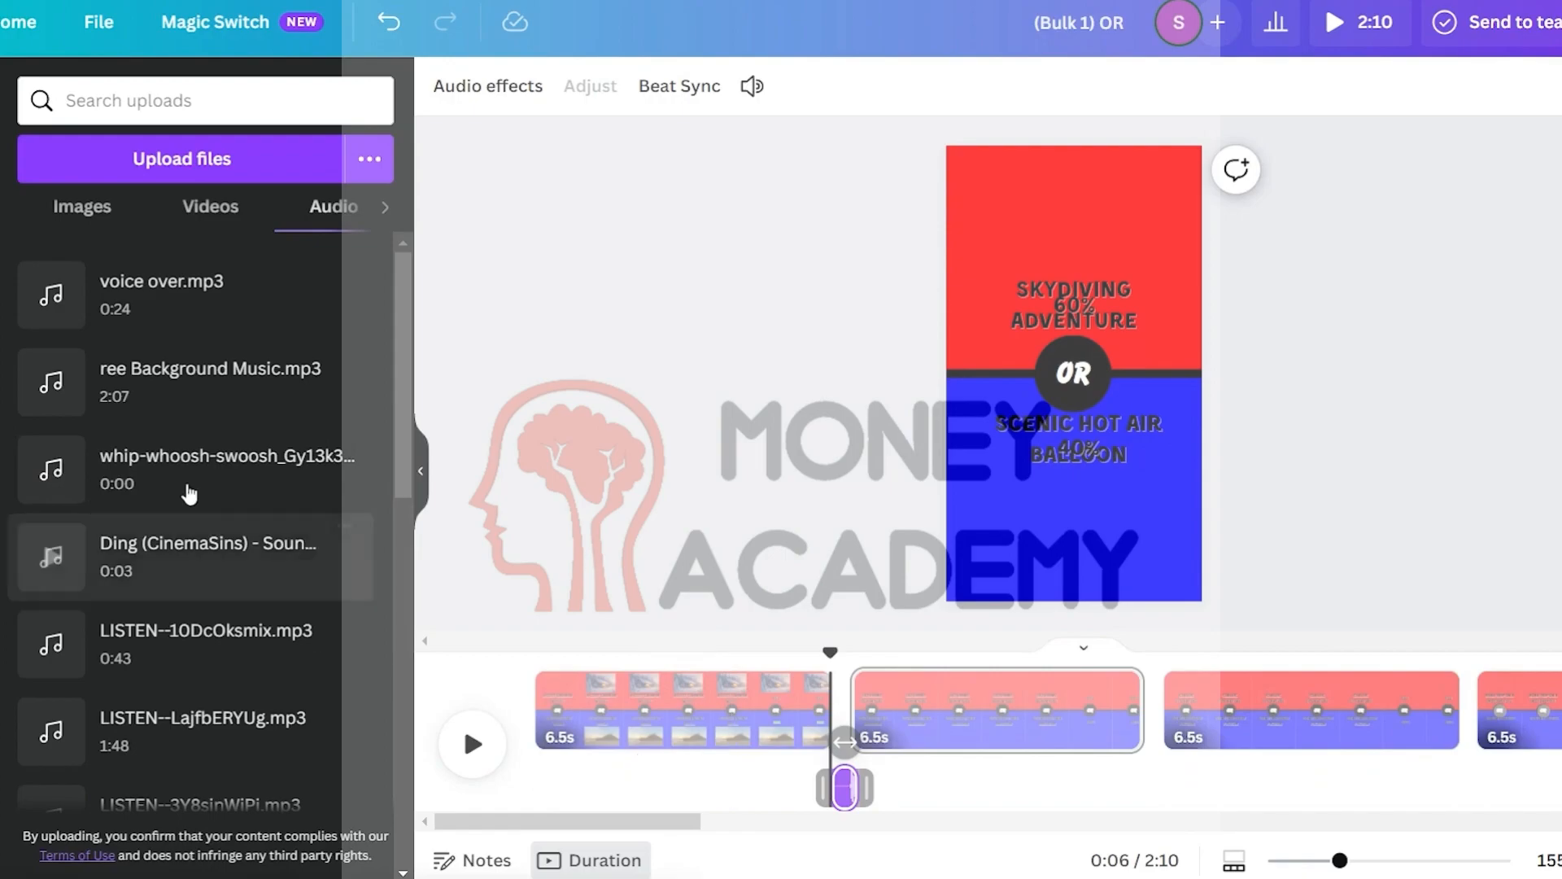
# Add the background music track from uploads beneath the whole video
pyautogui.moveTo(175, 390); pyautogui.dragTo(512, 786)
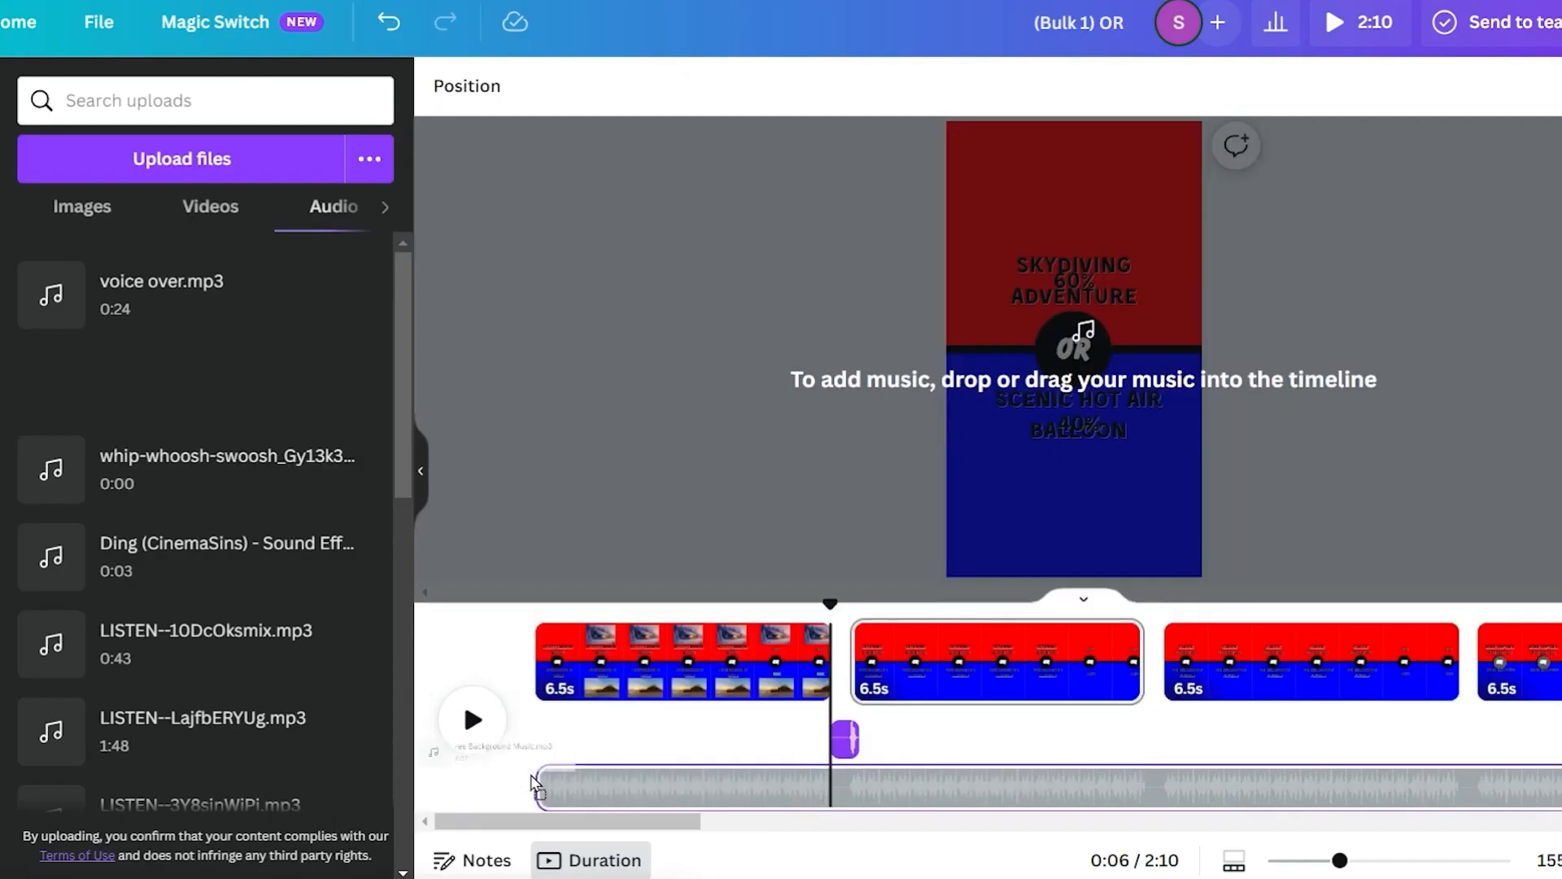
pyautogui.moveTo(462, 697); pyautogui.dragTo(462, 716)
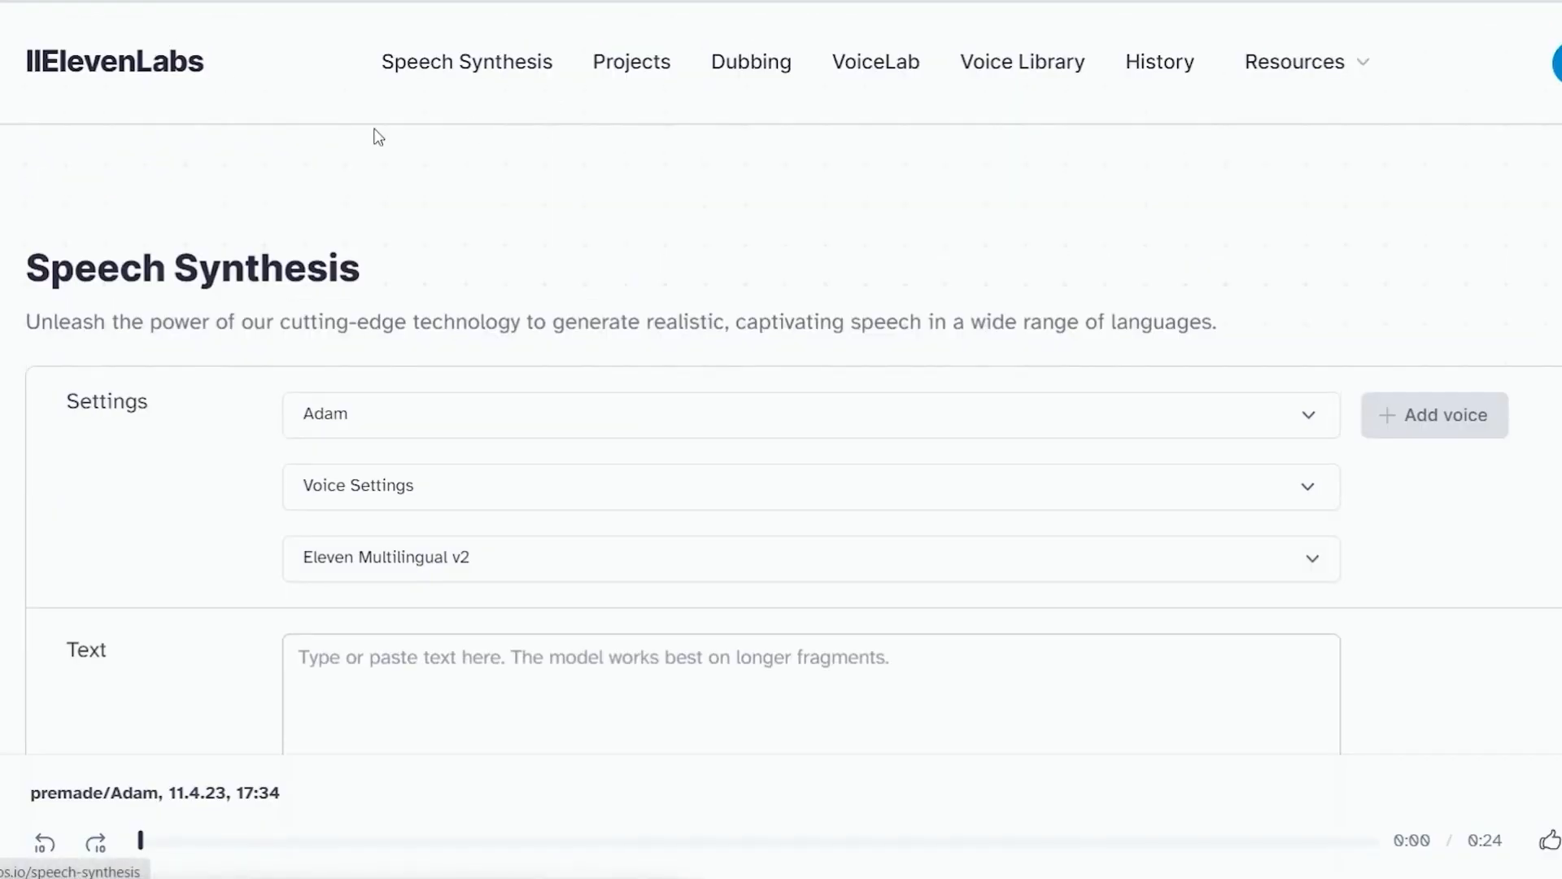
# Switch to ElevenLabs Speech Synthesis and select its text input field
pyautogui.scroll(-2, 978, 398)
pyautogui.click(422, 534)
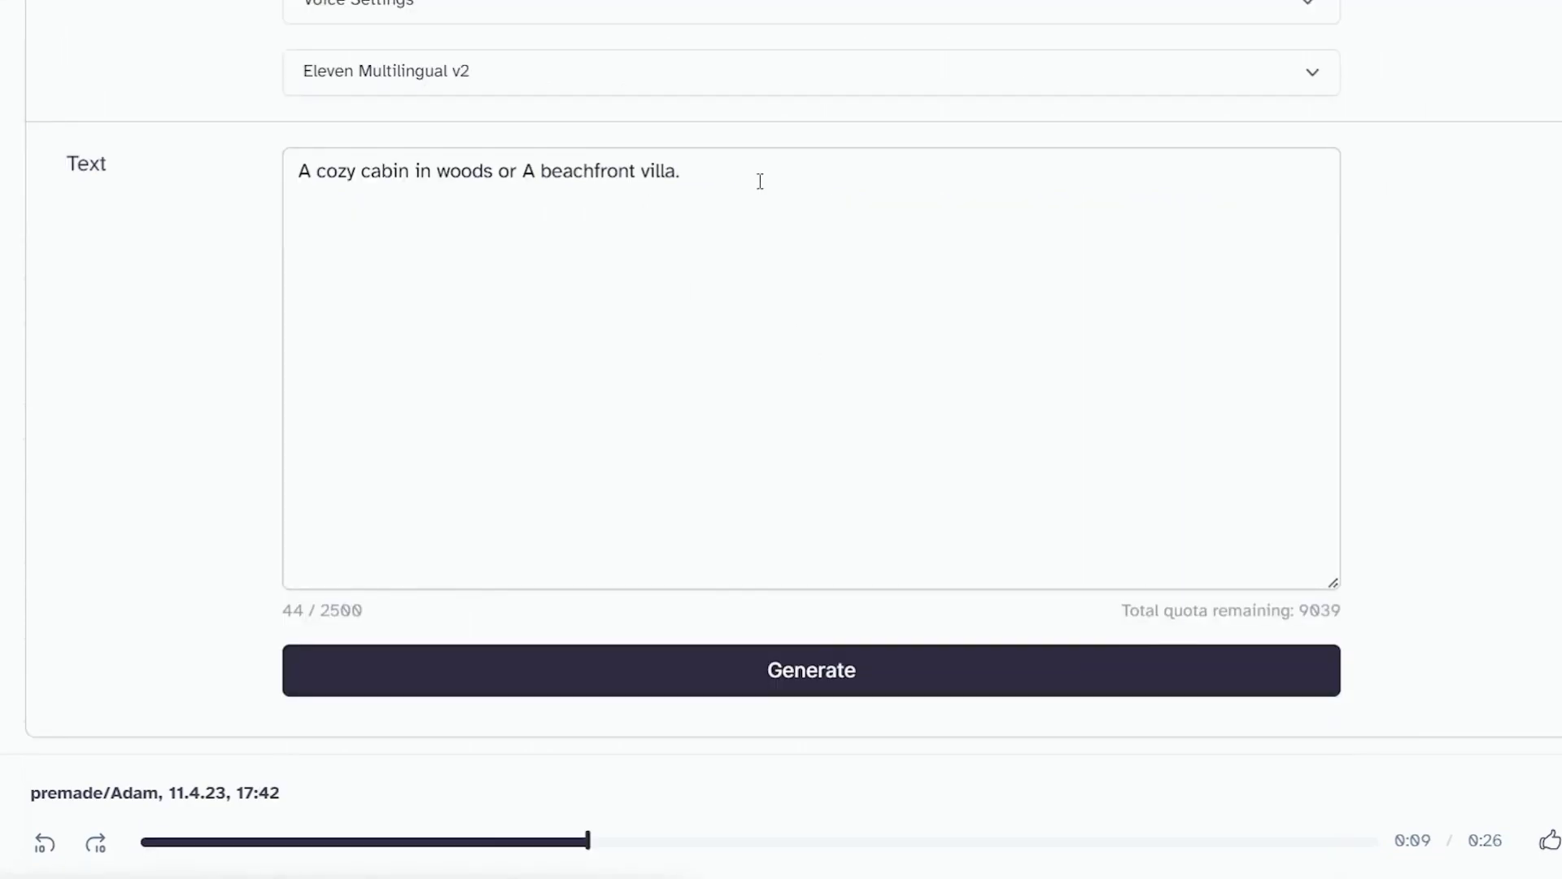
pyautogui.click(807, 680)
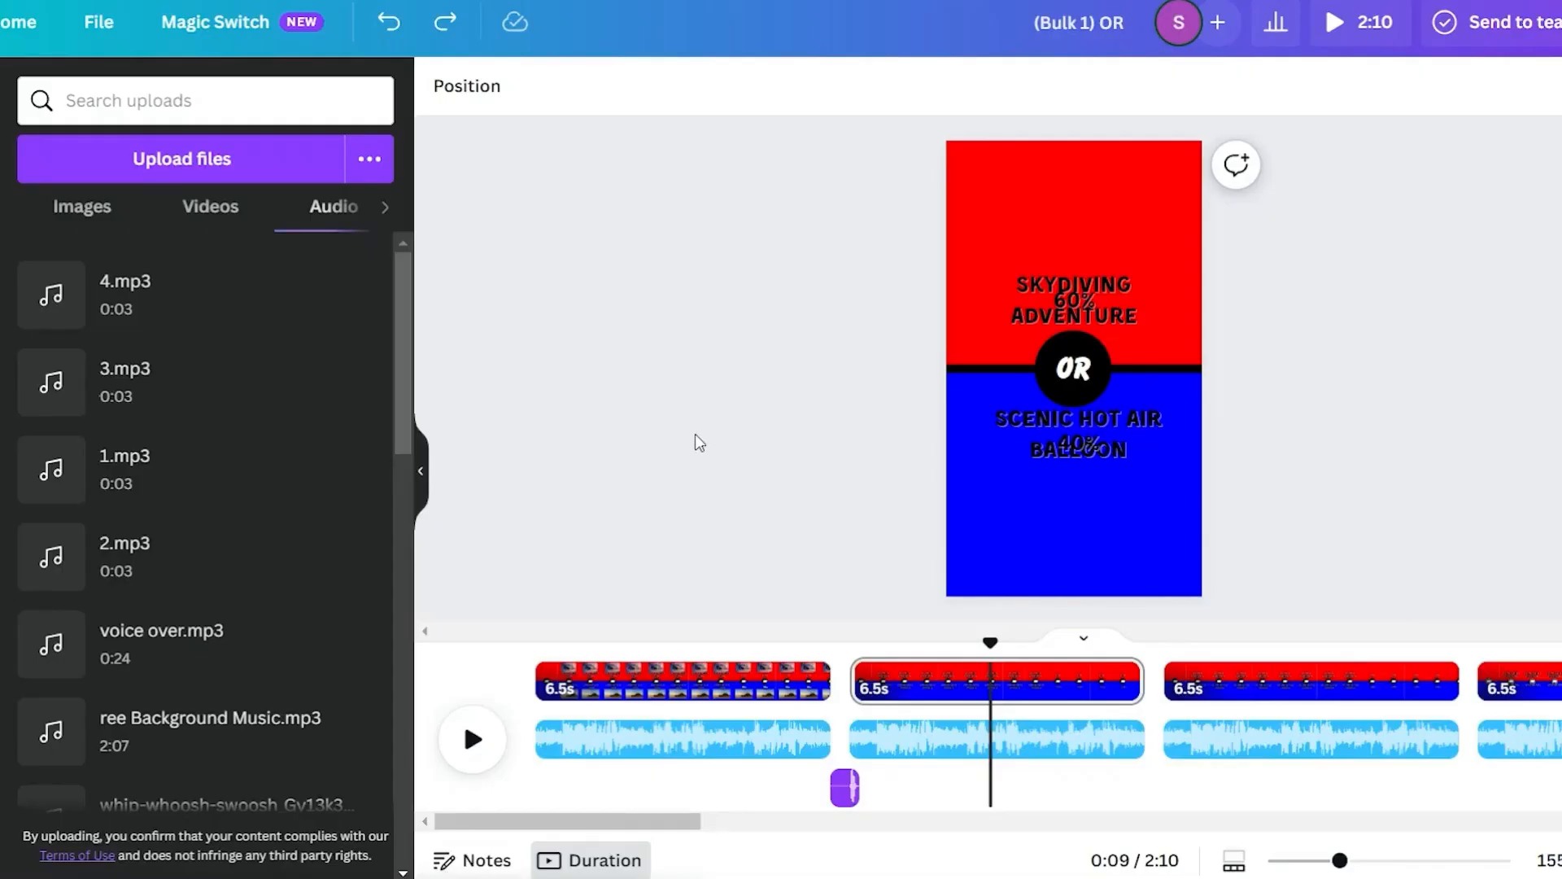
# Add the 1.mp3, 2.mp3, 3.mp3 and 4.mp3 voice clips in order along the timeline
pyautogui.moveTo(244, 488); pyautogui.dragTo(592, 780)
pyautogui.moveTo(168, 543); pyautogui.dragTo(929, 785)
pyautogui.moveTo(122, 382); pyautogui.dragTo(1188, 738)
pyautogui.moveTo(122, 292); pyautogui.dragTo(1509, 781)
# Move the whoosh sound clip further along the timeline
pyautogui.click(845, 793)
pyautogui.moveTo(846, 799); pyautogui.dragTo(1145, 736)
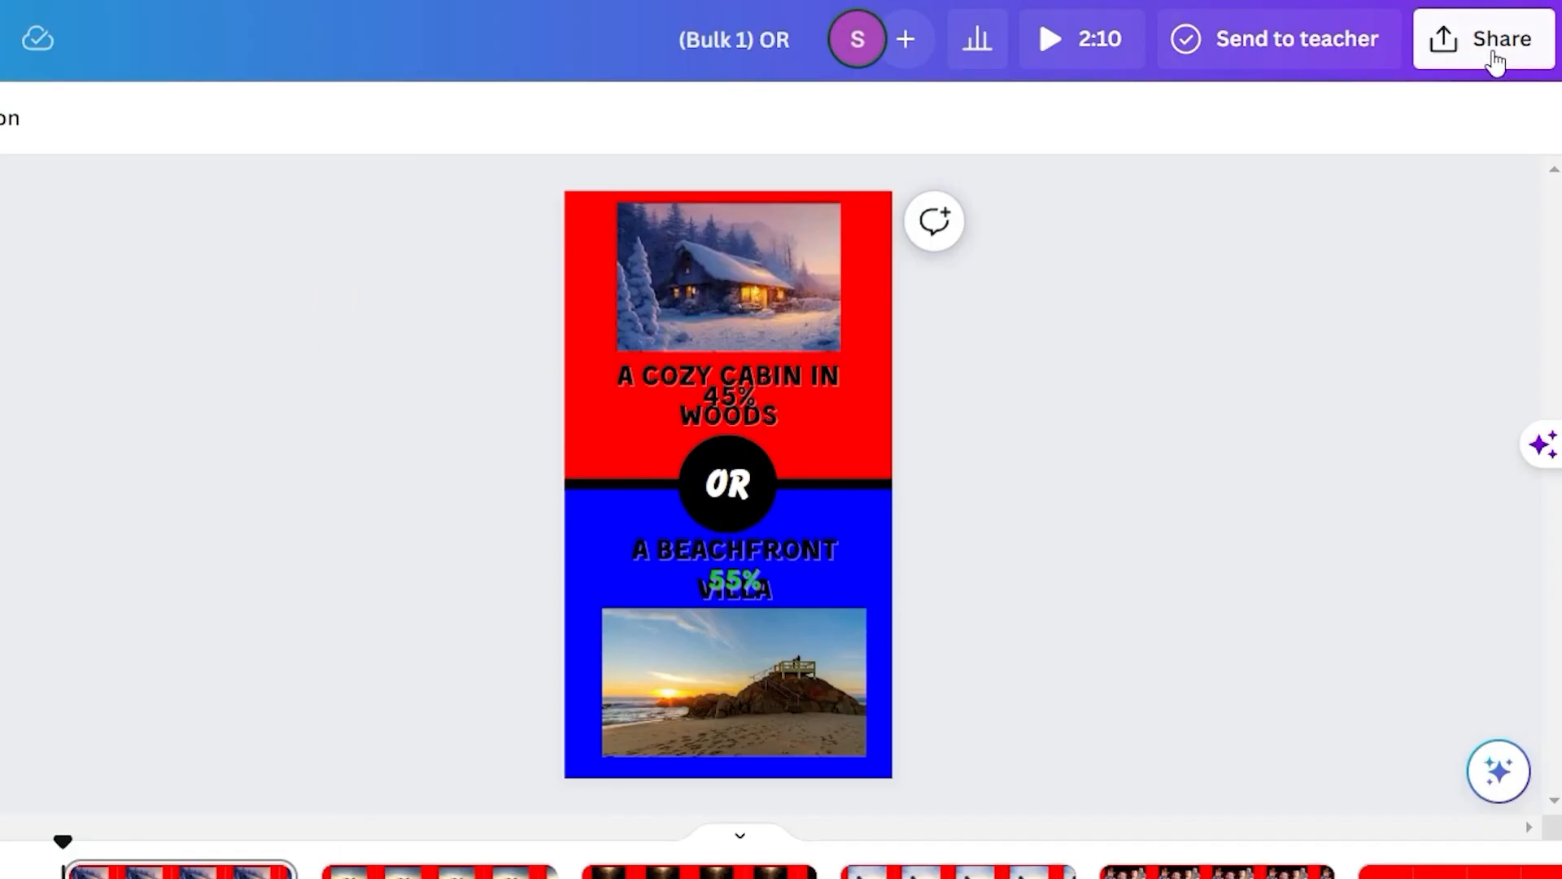
# Open the share download options for an MP4 video of all 20 pages
pyautogui.click(1494, 48)
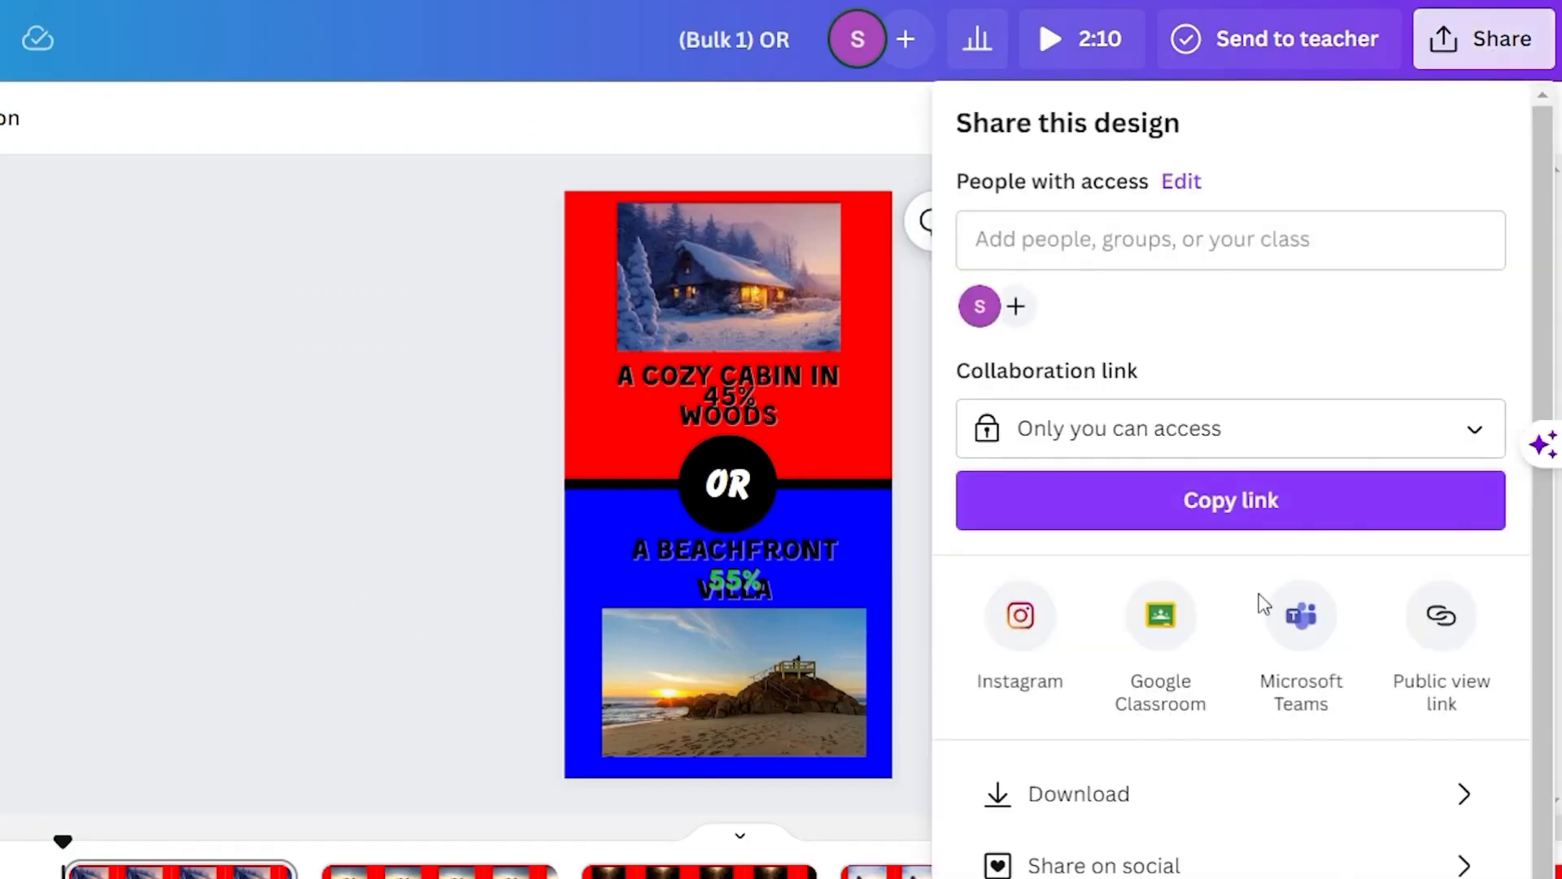
pyautogui.click(1090, 802)
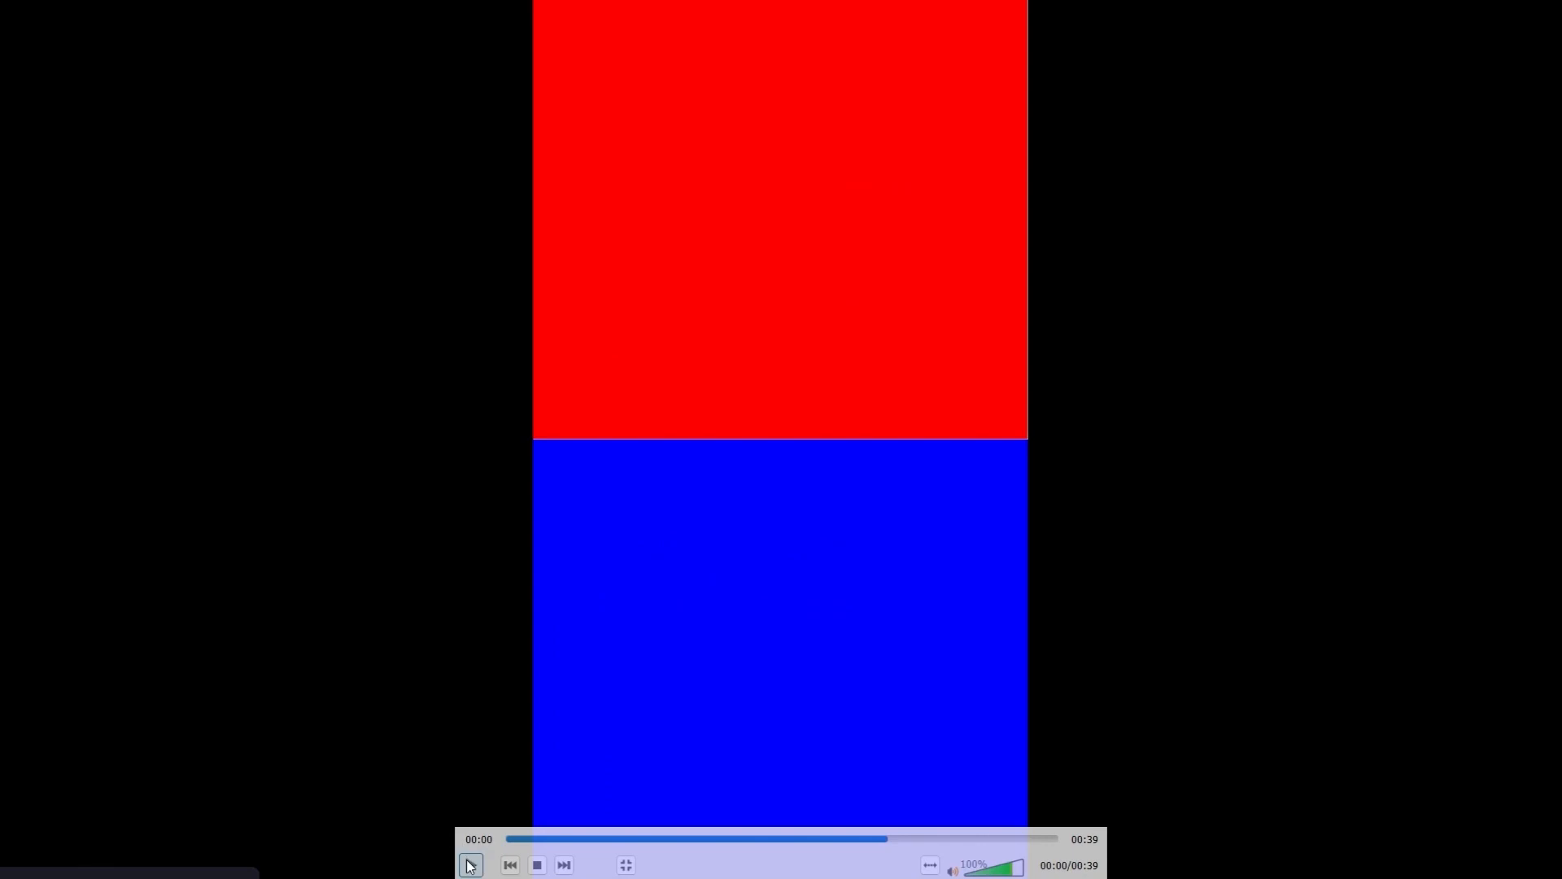
pyautogui.click(470, 865)
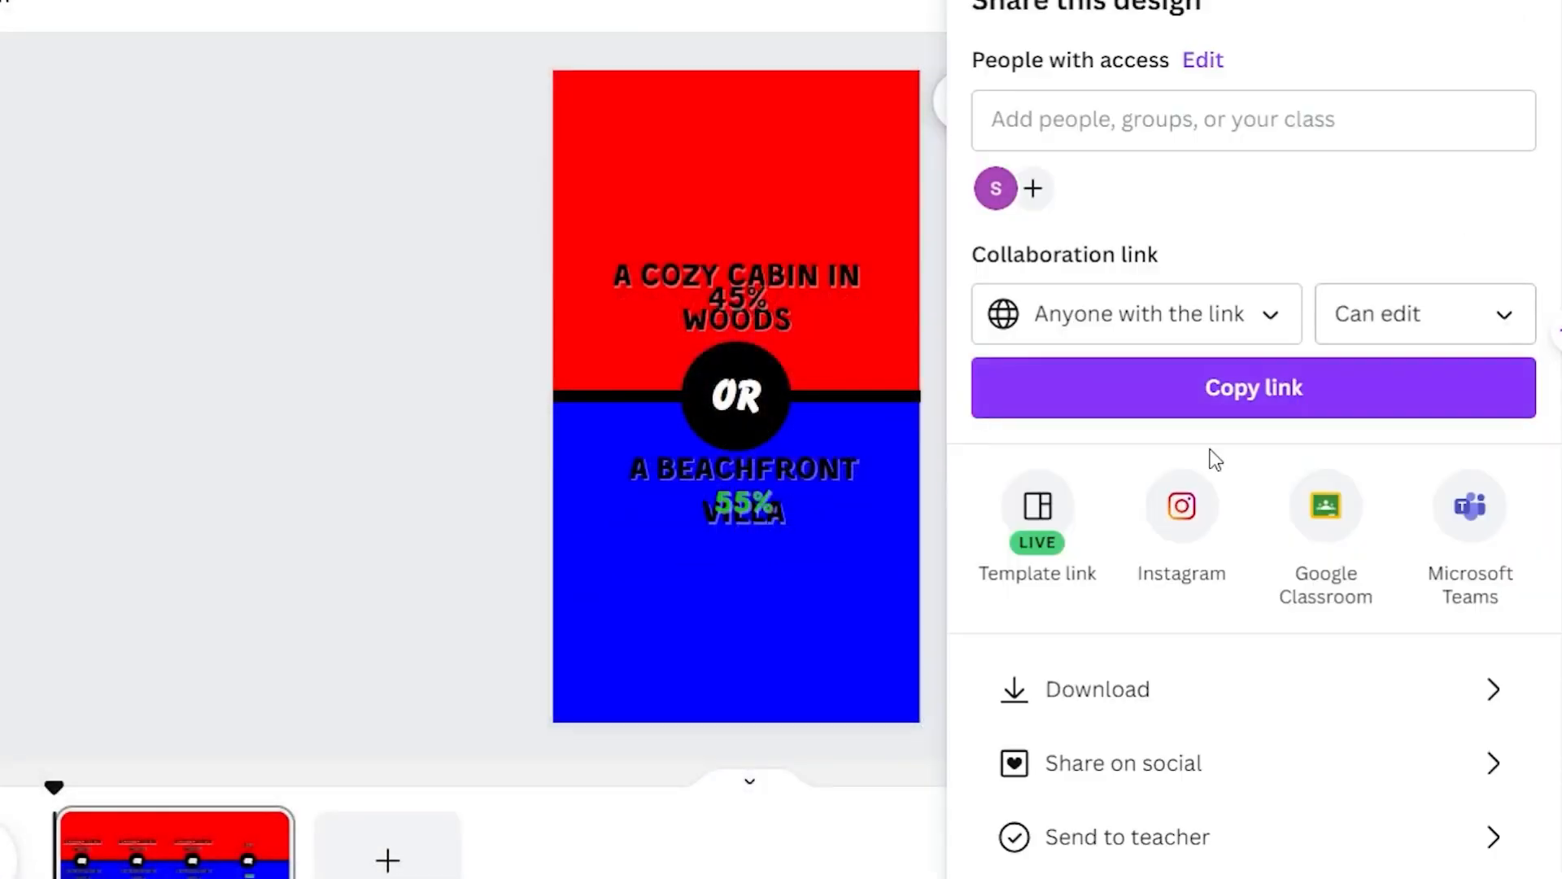
# Open the Template link sharing option for the design
pyautogui.click(1042, 504)
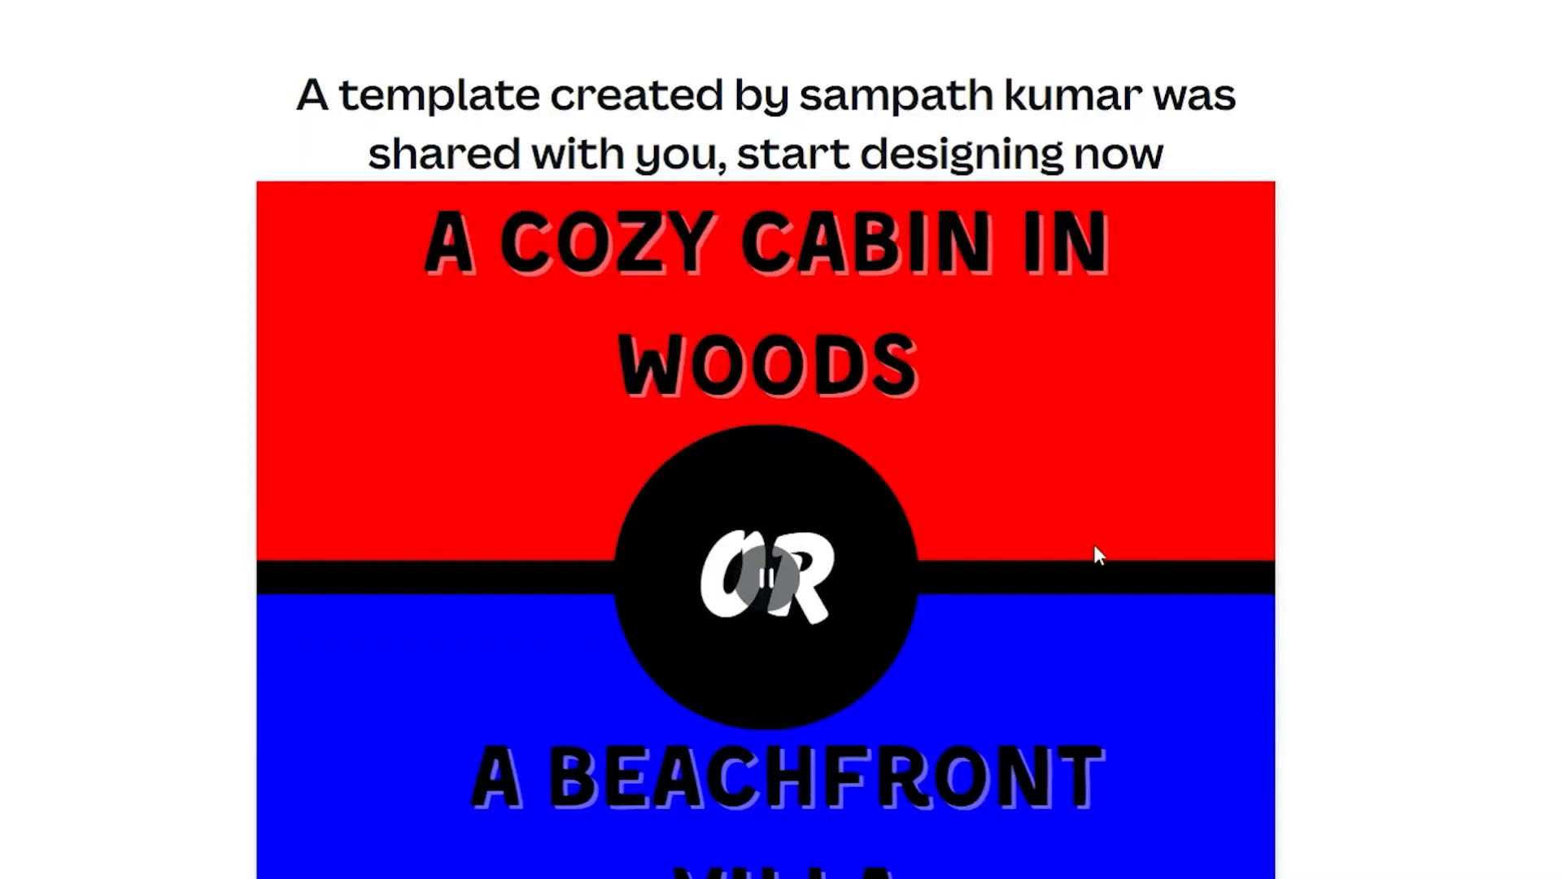
pyautogui.scroll(-4, 1095, 545)
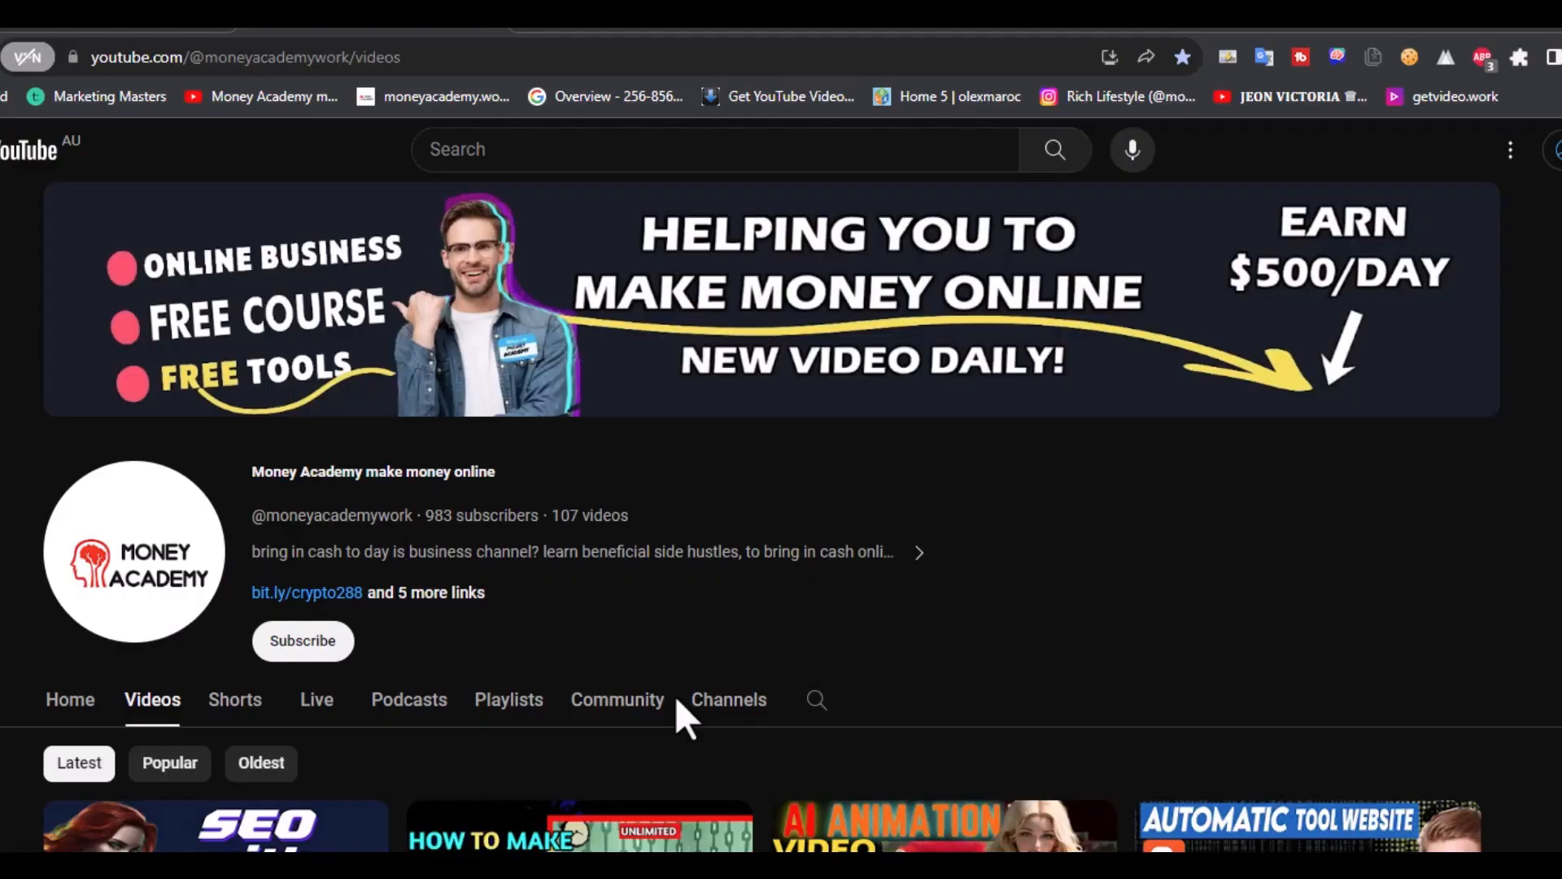
pyautogui.scroll(-4, 675, 695)
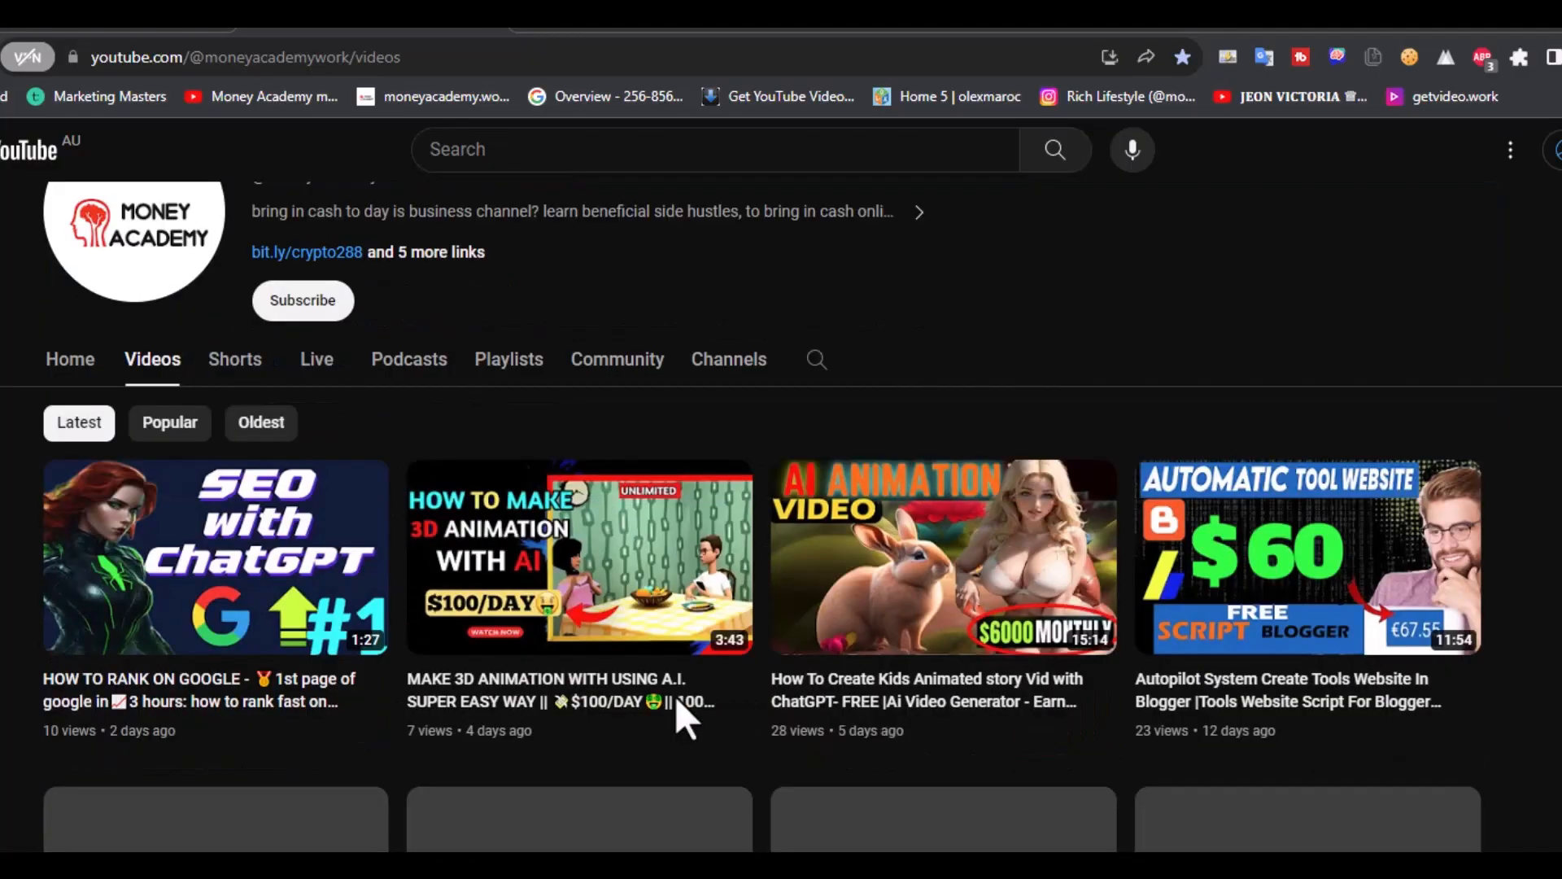
pyautogui.scroll(-4, 675, 695)
pyautogui.scroll(5, 675, 695)
pyautogui.scroll(-7, 675, 695)
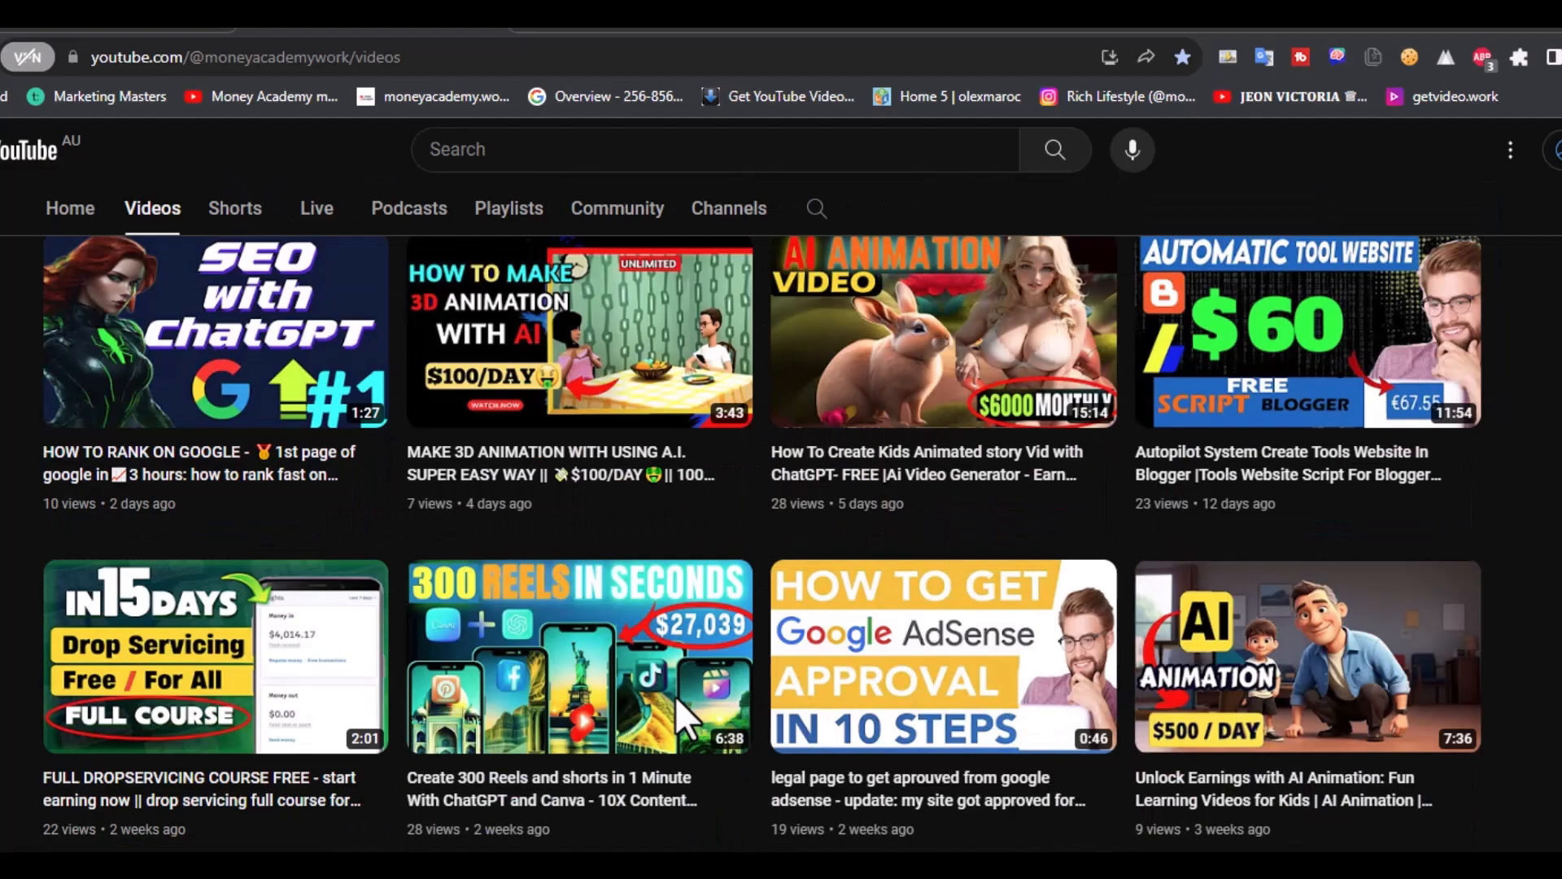
pyautogui.scroll(2, 675, 696)
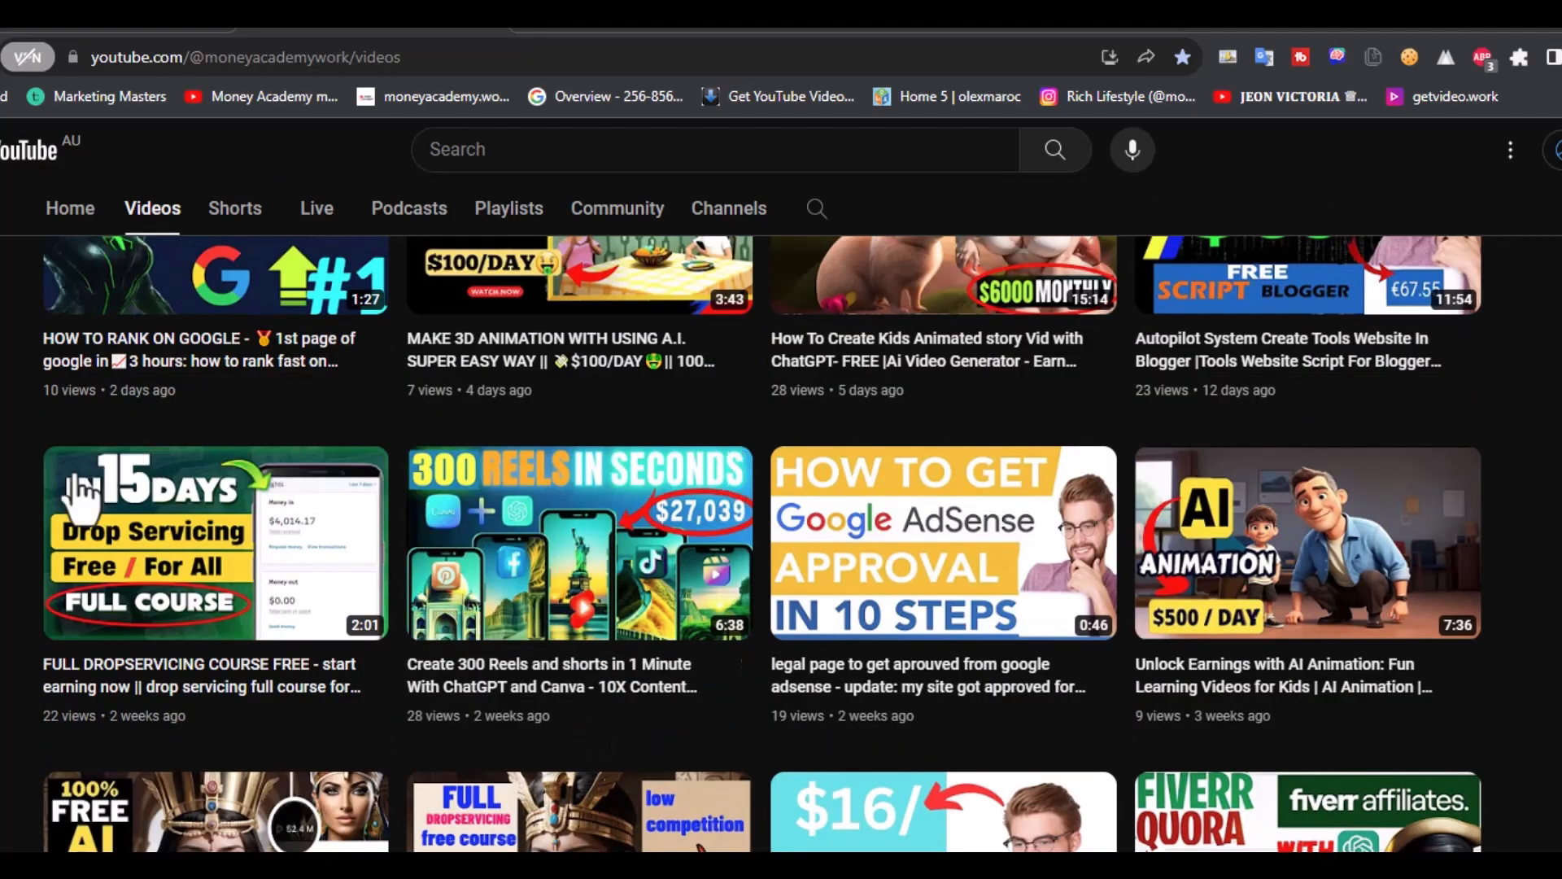
pyautogui.moveTo(168, 659)
pyautogui.scroll(8, 221, 706)
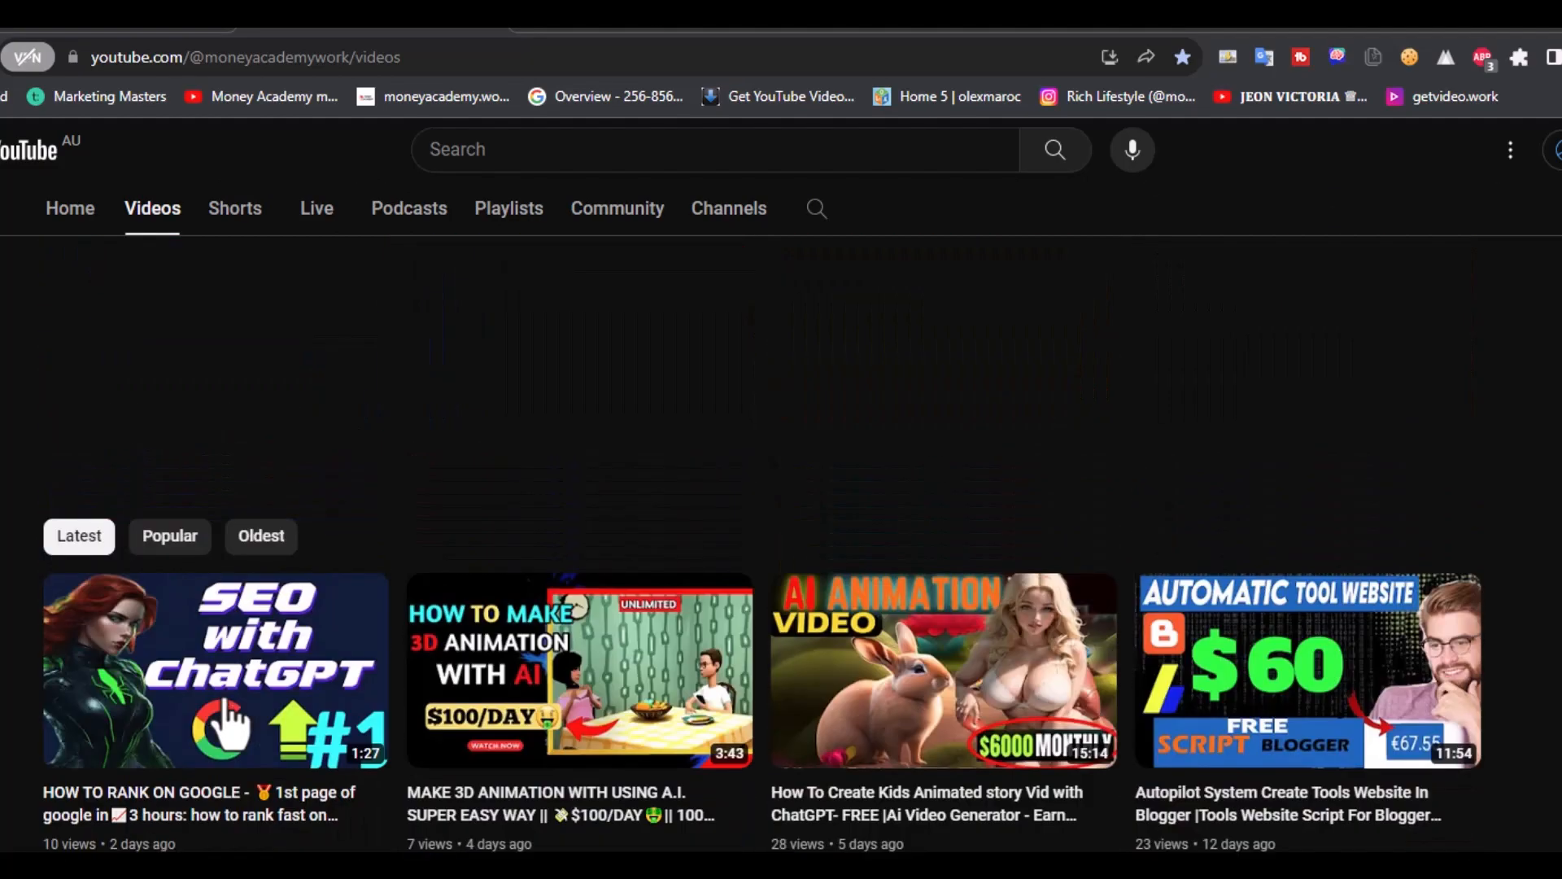